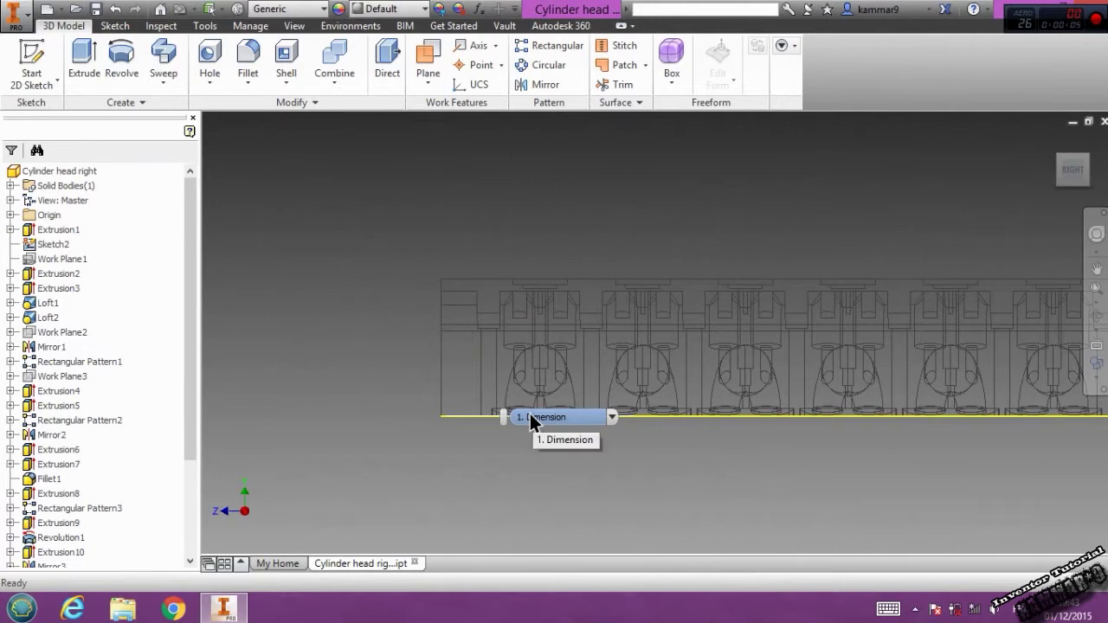
Switch the visual style to Shaded with Edges and orbit to inspect the head's top
{"action": "left_click_drag", "start_coordinate": [192, 385], "coordinate": [192, 398]}
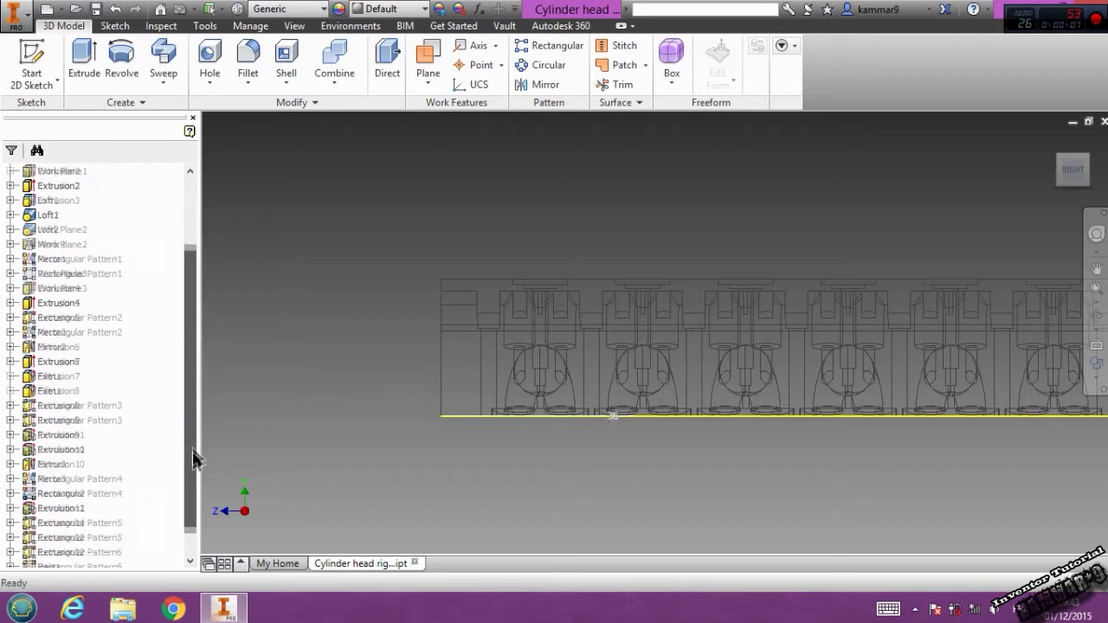
{"action": "middle_click_drag", "start_coordinate": [613, 416], "coordinate": [668, 456], "text": "shift"}
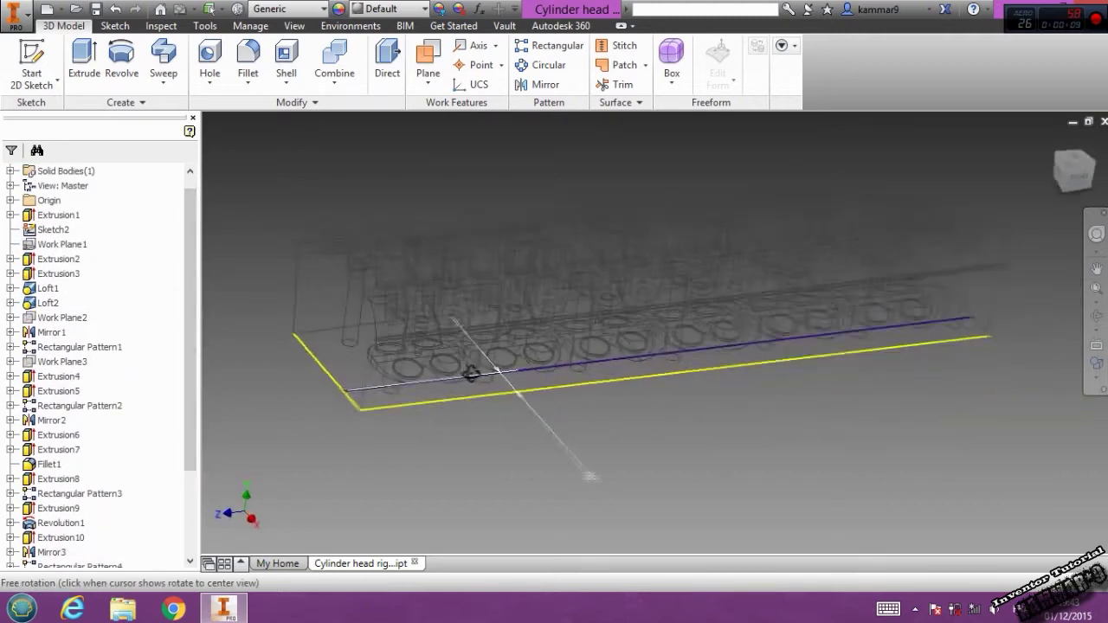
{"action": "left_click", "coordinate": [1098, 361]}
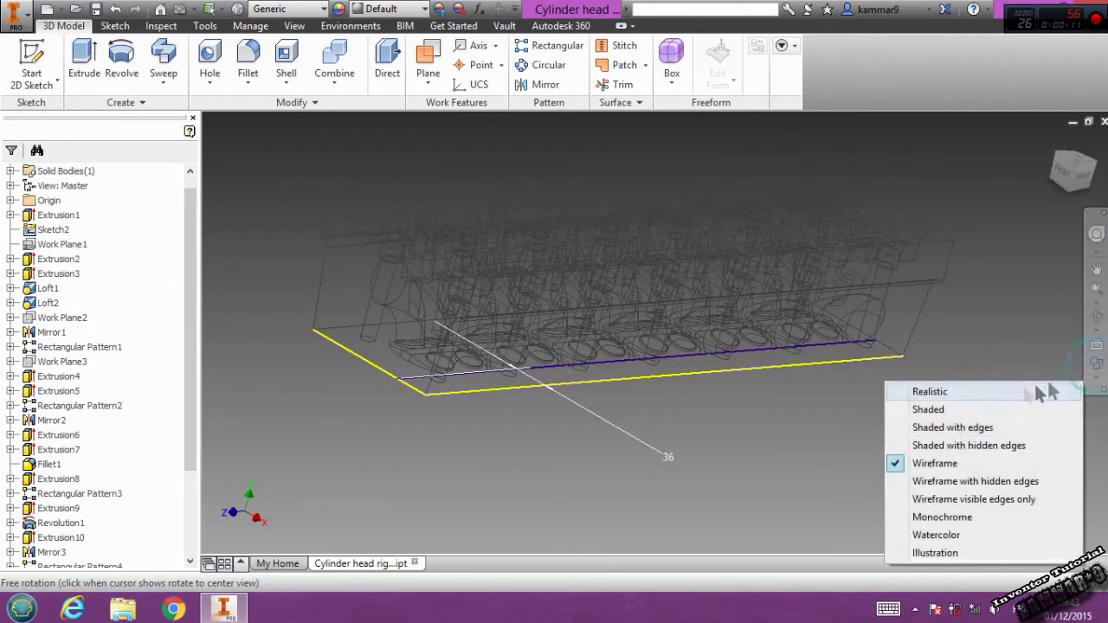
{"action": "left_click", "coordinate": [948, 426]}
{"action": "mouse_move", "coordinate": [558, 290]}
{"action": "middle_mouse_down", "text": "shift"}
{"action": "mouse_move", "coordinate": [732, 373]}
{"action": "mouse_move", "coordinate": [710, 351]}
{"action": "middle_mouse_up", "text": "shift"}
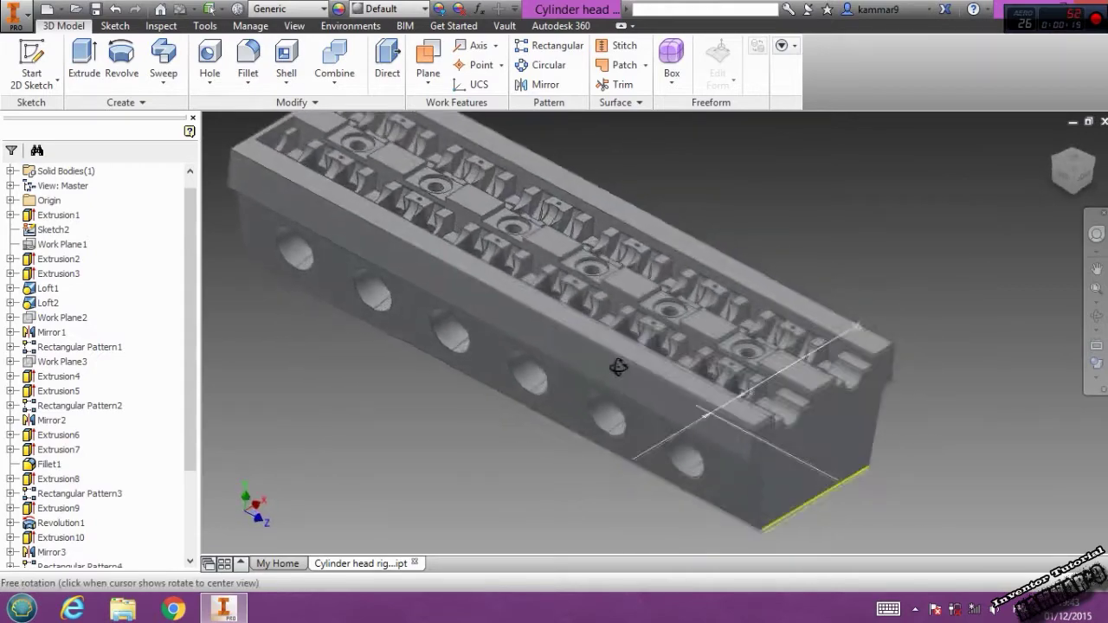
{"action": "scroll", "coordinate": [769, 286], "scroll_direction": "up", "scroll_amount": 2}
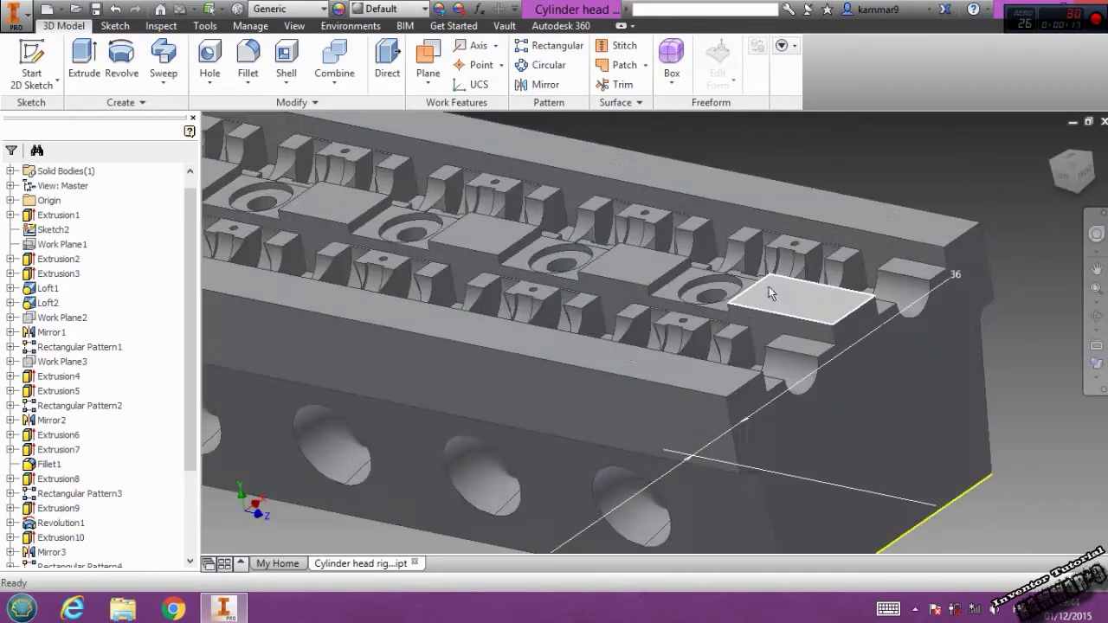
{"action": "mouse_move", "coordinate": [653, 289]}
{"action": "middle_mouse_down"}
{"action": "mouse_move", "coordinate": [743, 333]}
{"action": "mouse_move", "coordinate": [721, 290]}
{"action": "middle_mouse_up"}
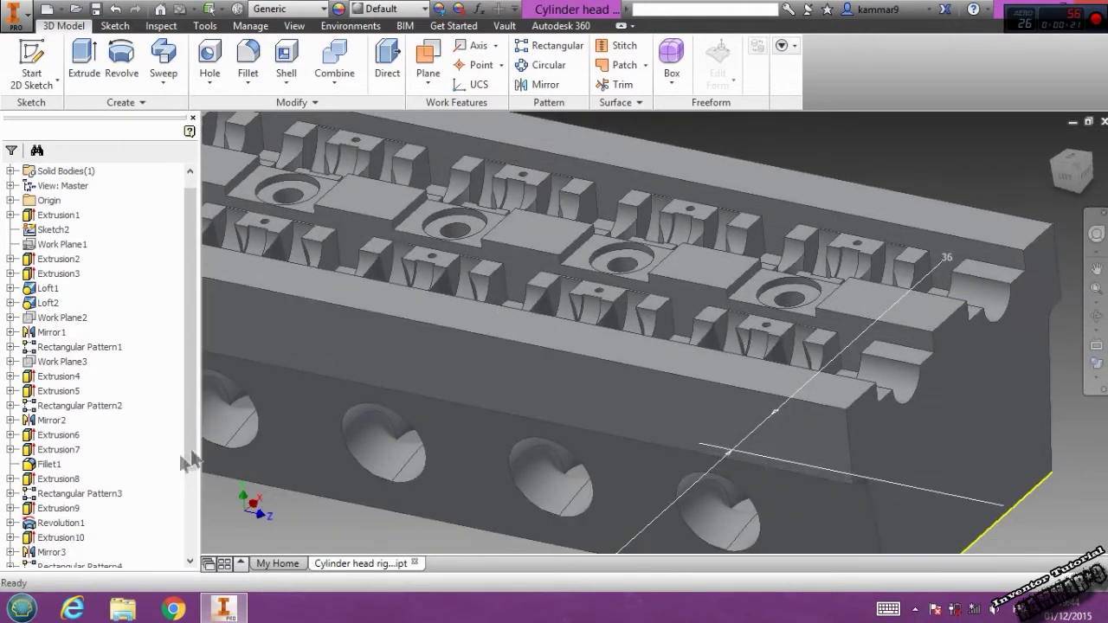
{"action": "scroll", "coordinate": [194, 394], "scroll_direction": "up", "scroll_amount": 1}
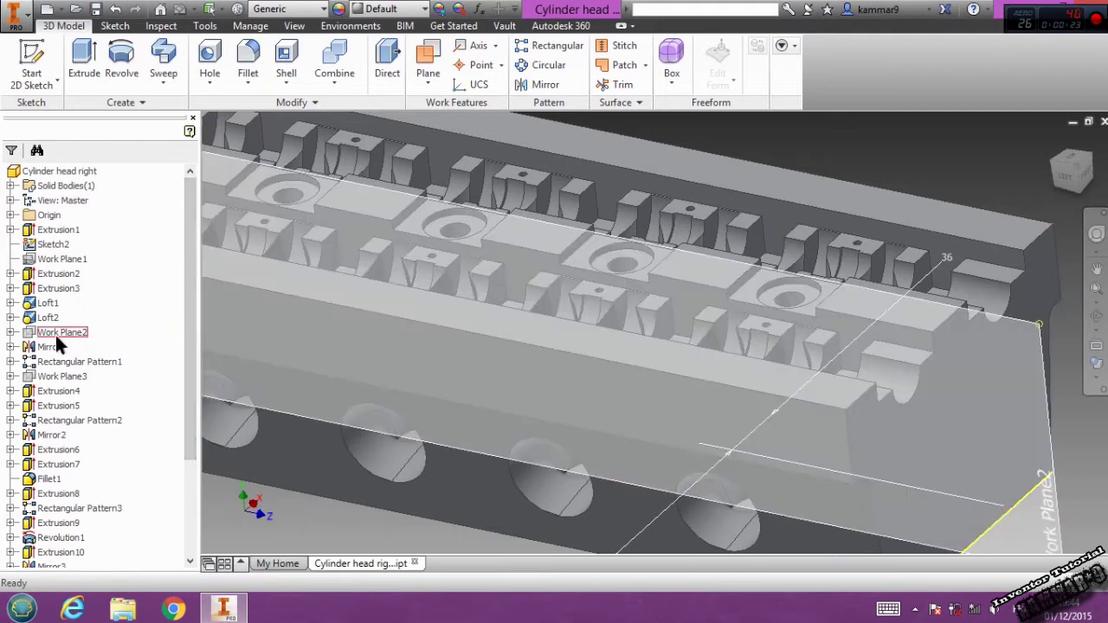
Create a sketch on Work Plane2 and switch the display to Wireframe
{"action": "left_click", "coordinate": [58, 332]}
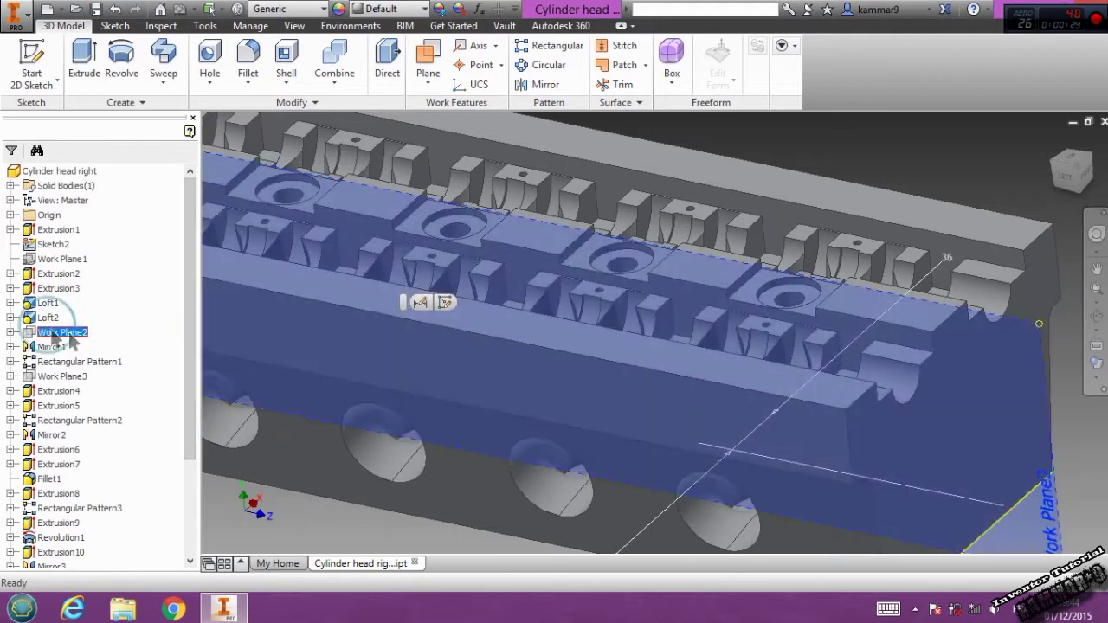
{"action": "left_click", "coordinate": [445, 303]}
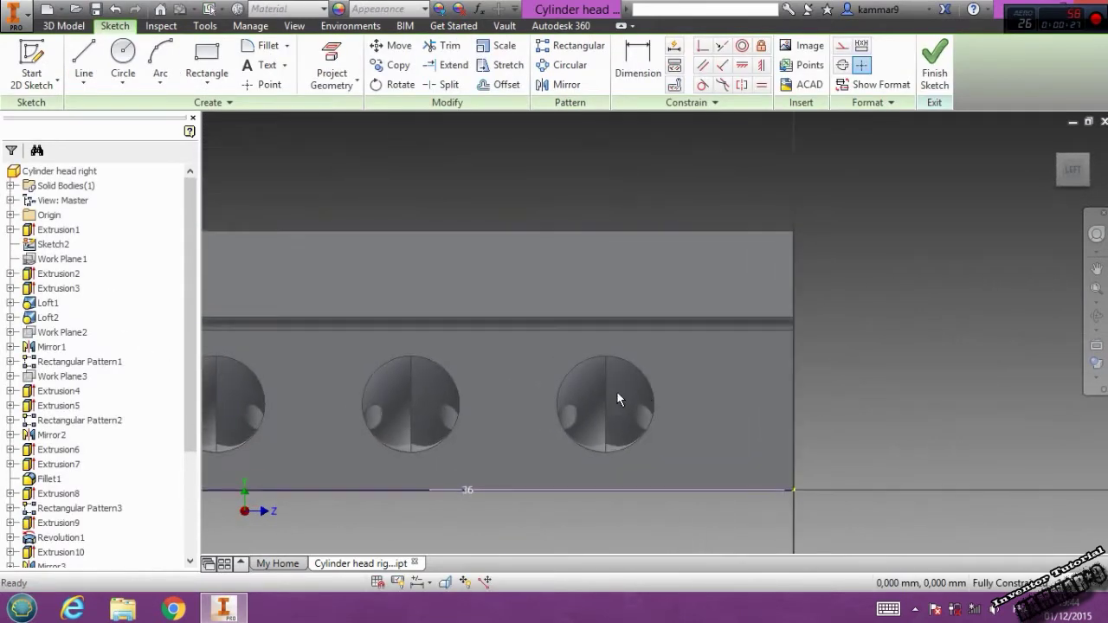
{"action": "left_click", "coordinate": [1091, 377]}
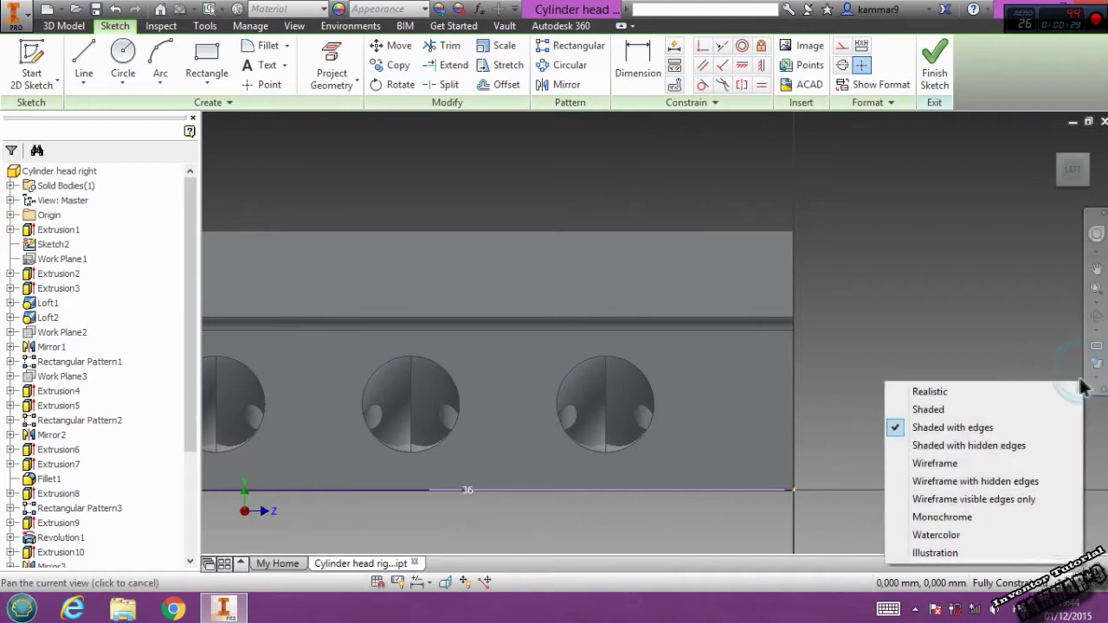
{"action": "left_click", "coordinate": [936, 461]}
{"action": "left_click_drag", "start_coordinate": [696, 401], "coordinate": [721, 439]}
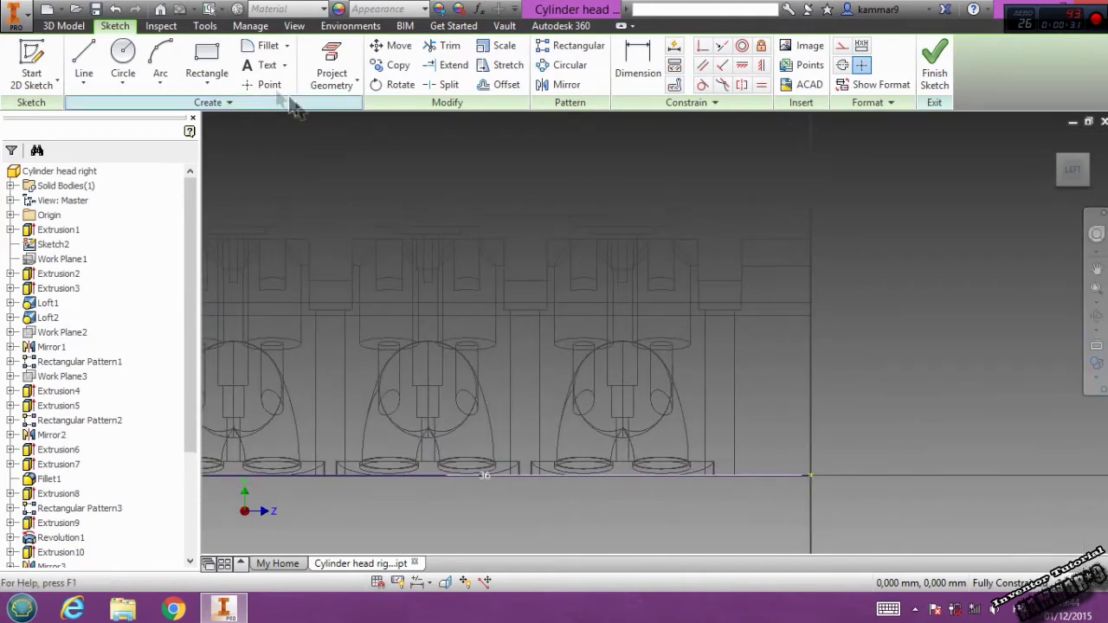
Draw a single vertical line from the bottom edge up above the cylinder
{"action": "left_click", "coordinate": [624, 476]}
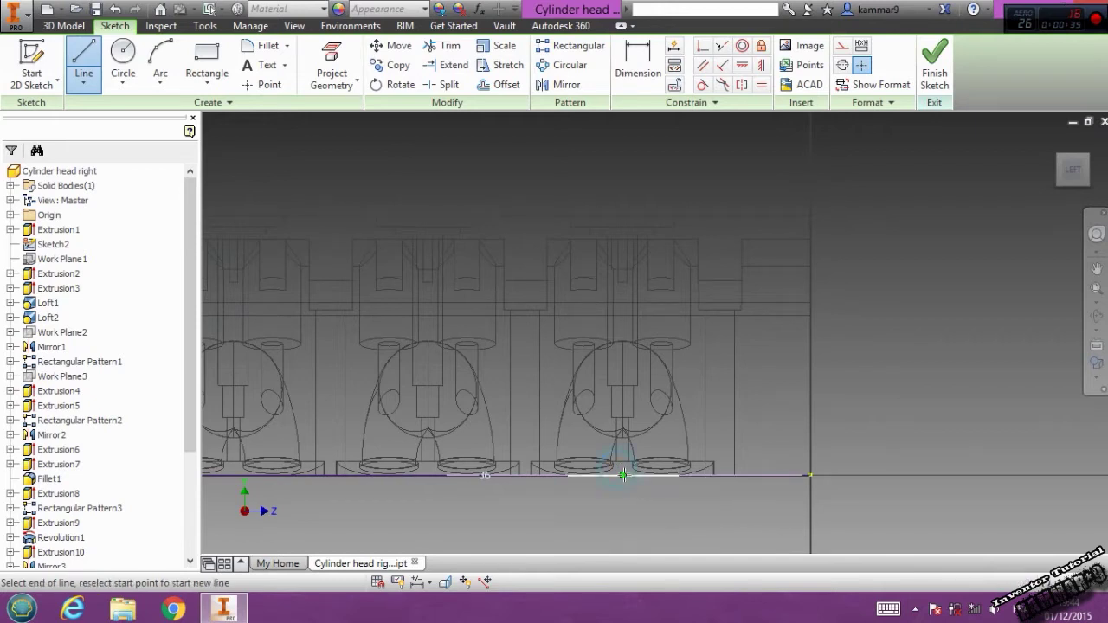
{"action": "left_click", "coordinate": [623, 193]}
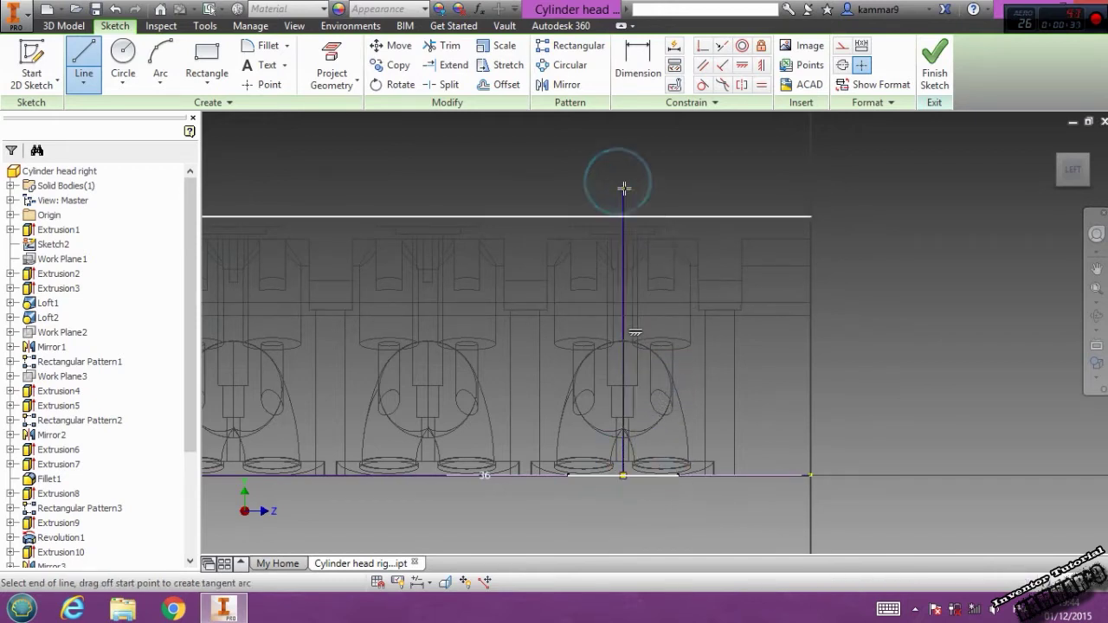
{"action": "key", "text": "Escape"}
{"action": "middle_click_drag", "start_coordinate": [630, 335], "coordinate": [657, 353]}
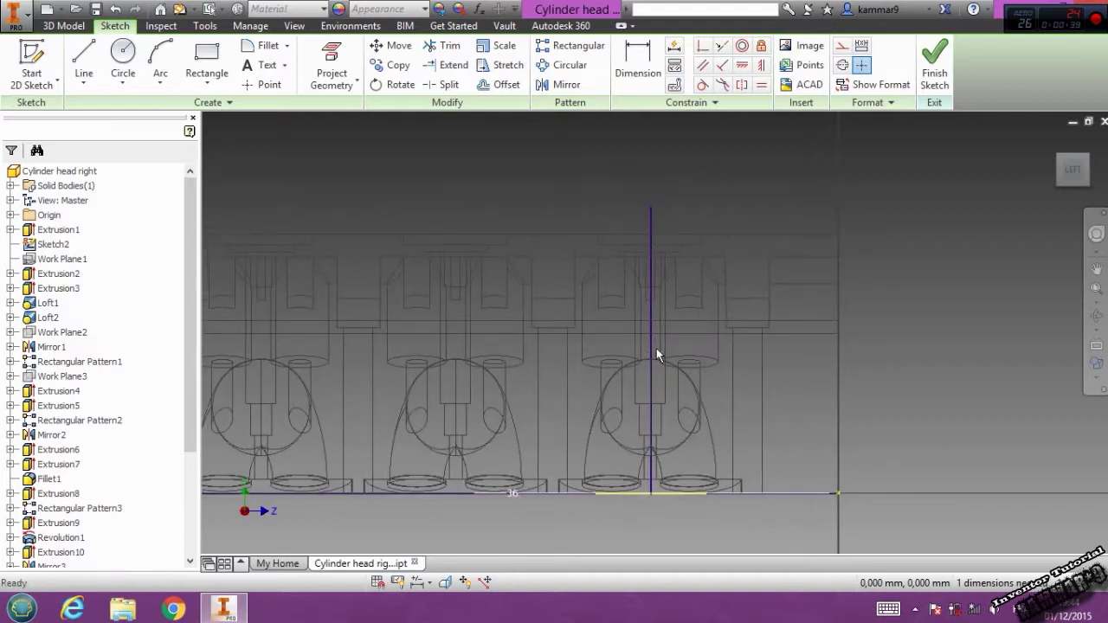
Draw the profile's slanted first side, short top segment and long side back down
{"action": "left_click", "coordinate": [84, 59]}
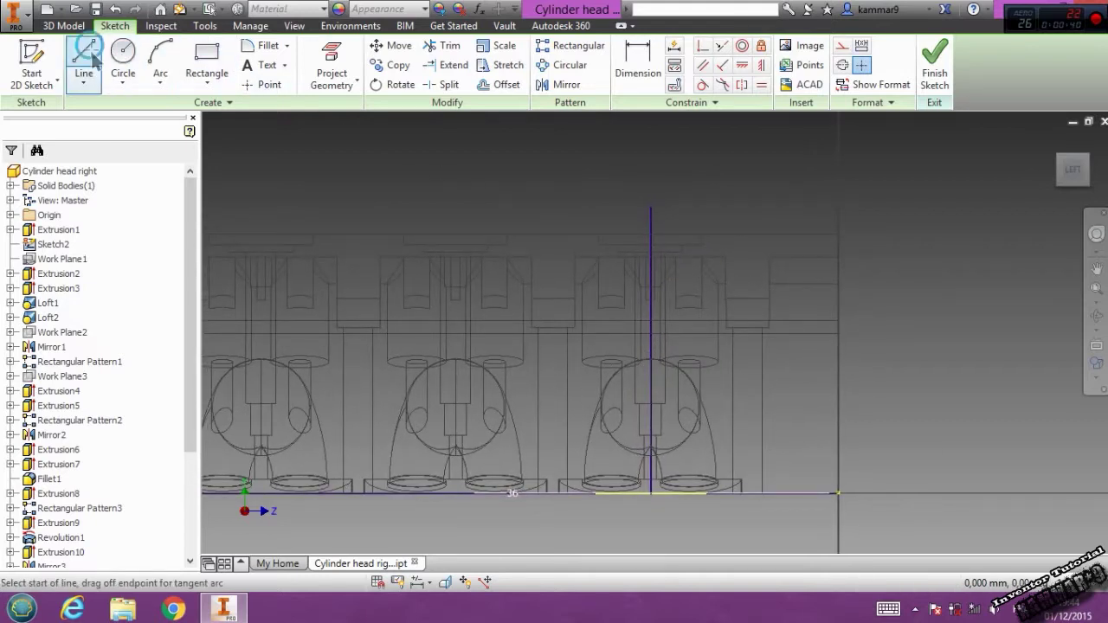
{"action": "left_click", "coordinate": [644, 494]}
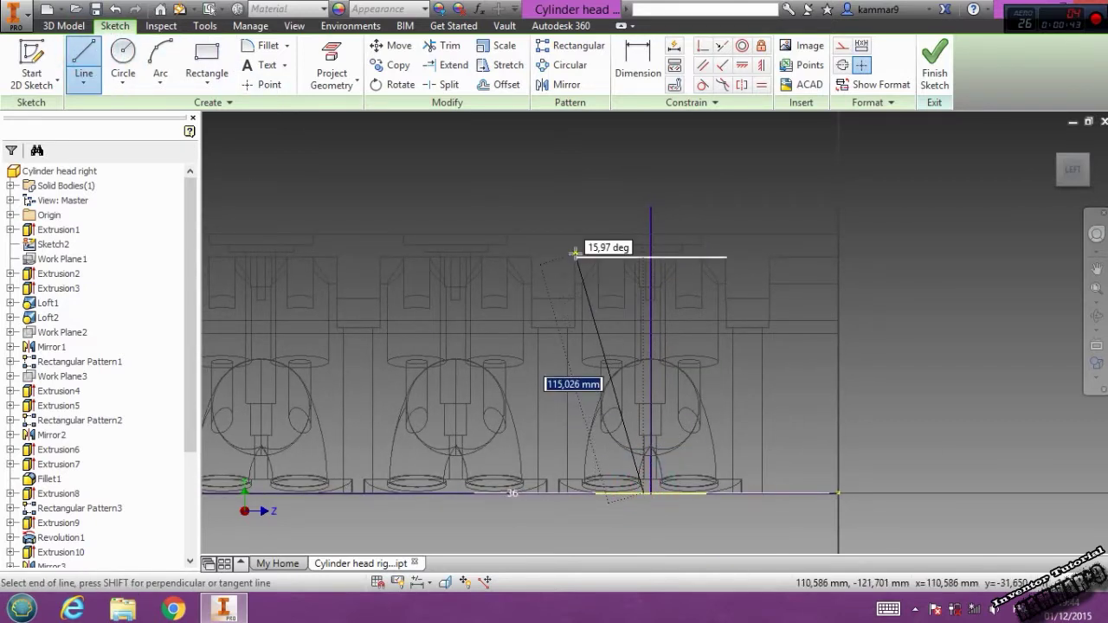
{"action": "left_click", "coordinate": [564, 209]}
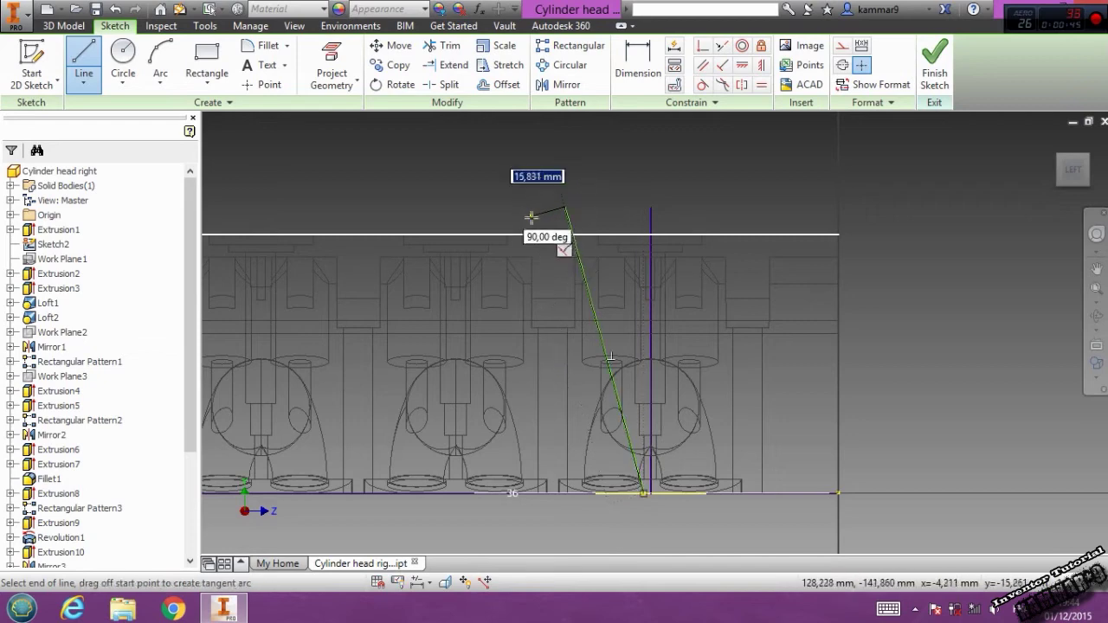
{"action": "scroll", "coordinate": [531, 216], "scroll_direction": "up", "scroll_amount": 3}
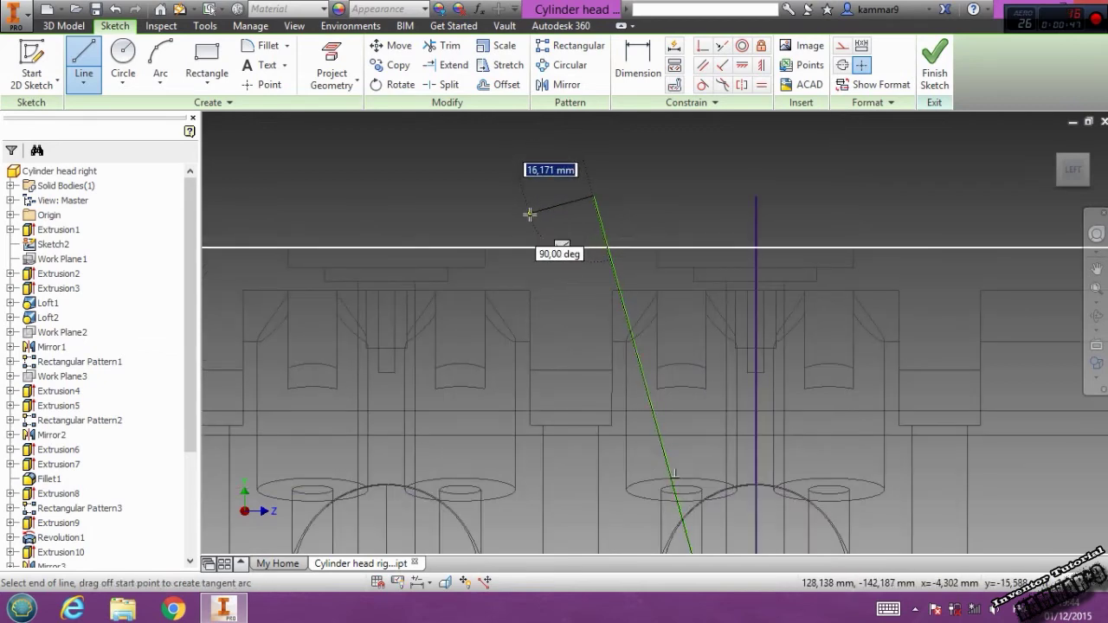
{"action": "left_click", "coordinate": [530, 213]}
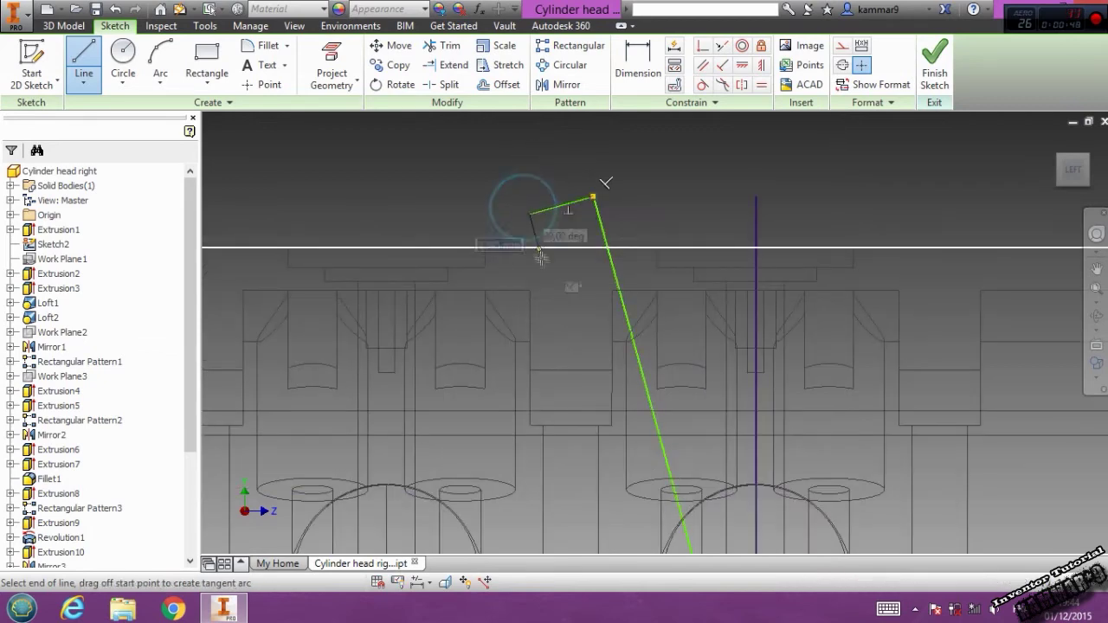
{"action": "left_click", "coordinate": [566, 344]}
{"action": "left_click", "coordinate": [595, 337]}
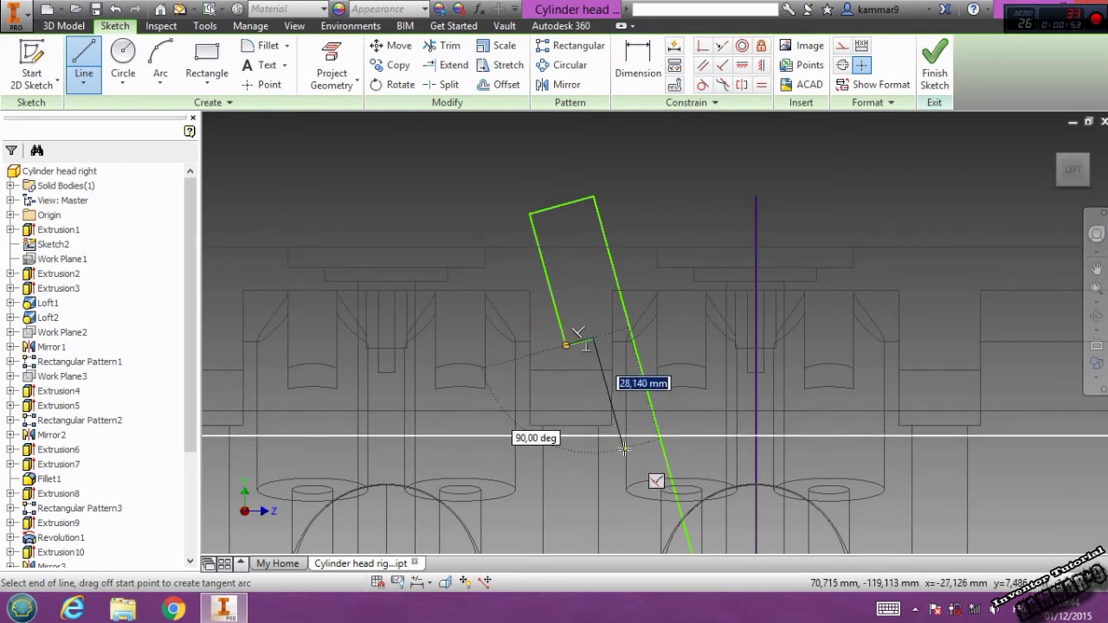
Complete the stepped lower side of the profile near the cylinder circle
{"action": "scroll", "coordinate": [624, 448], "scroll_direction": "up", "scroll_amount": 4}
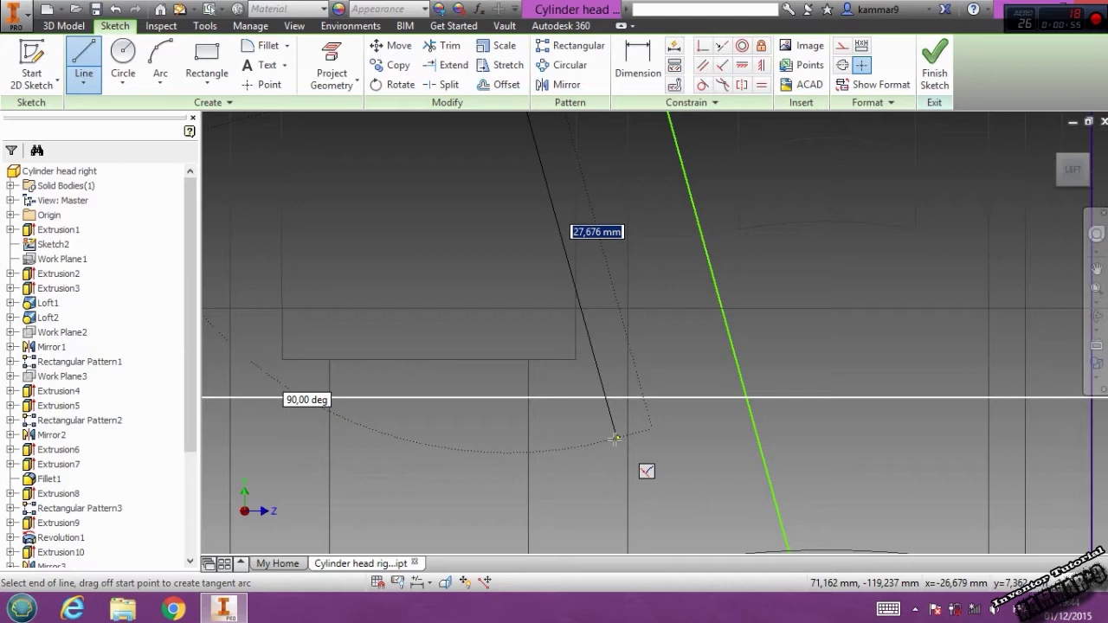
{"action": "left_click", "coordinate": [615, 438]}
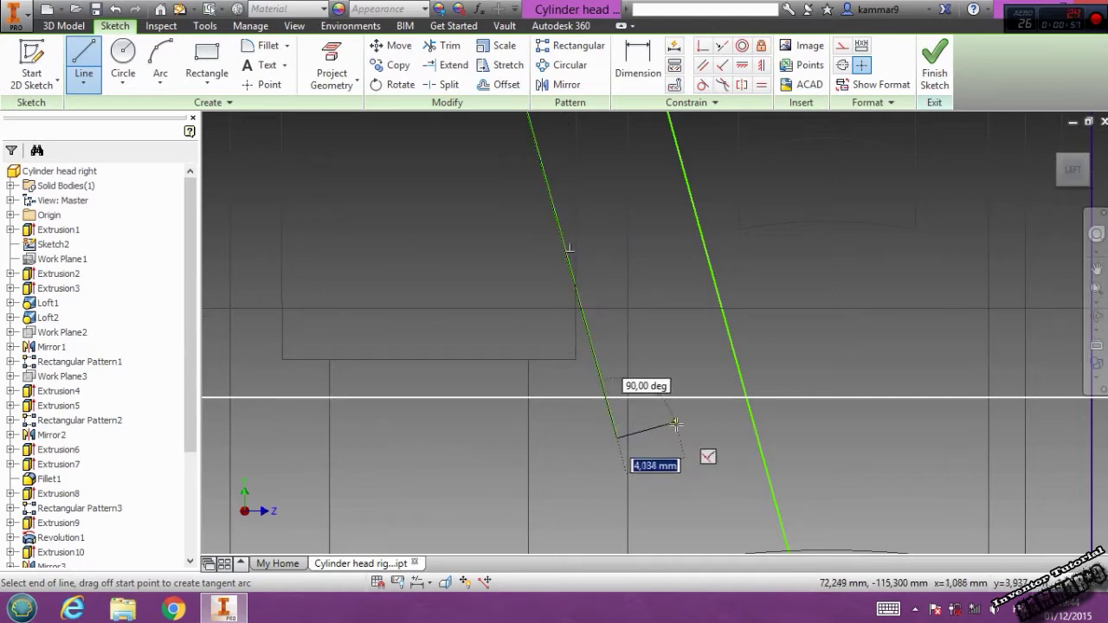
{"action": "scroll", "coordinate": [694, 479], "scroll_direction": "down", "scroll_amount": 3}
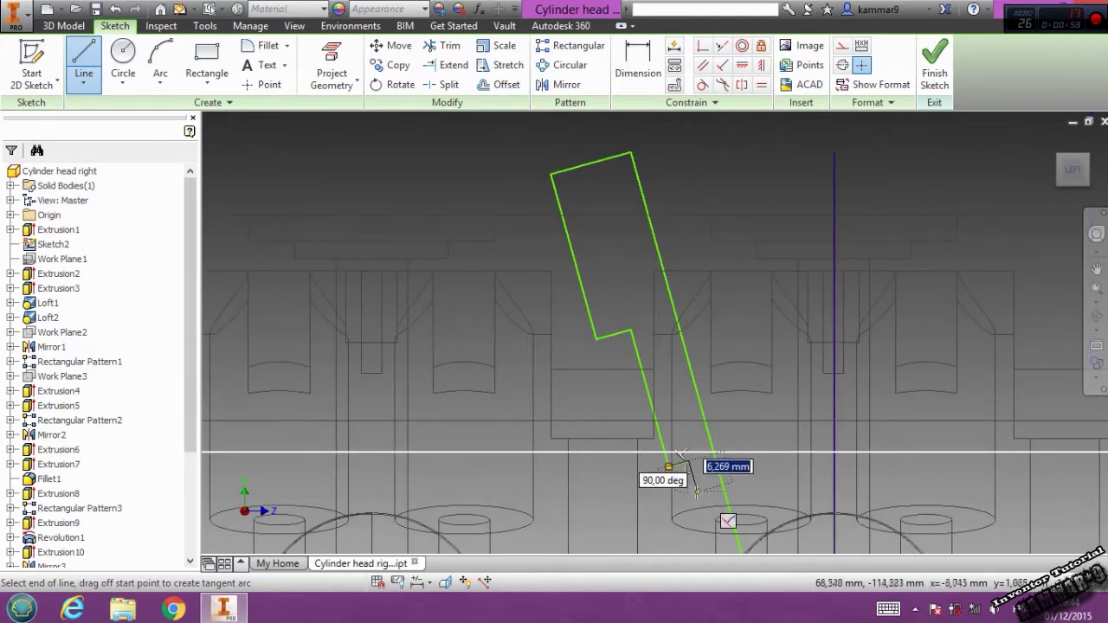
{"action": "scroll", "coordinate": [684, 425], "scroll_direction": "up", "scroll_amount": 2}
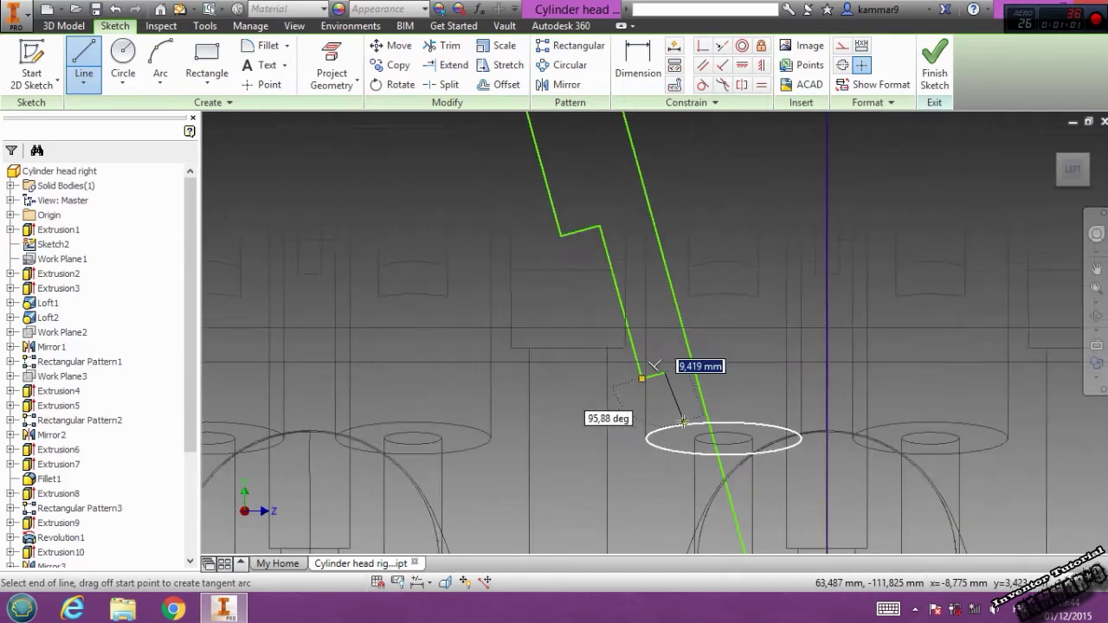
{"action": "scroll", "coordinate": [727, 519], "scroll_direction": "up", "scroll_amount": 3}
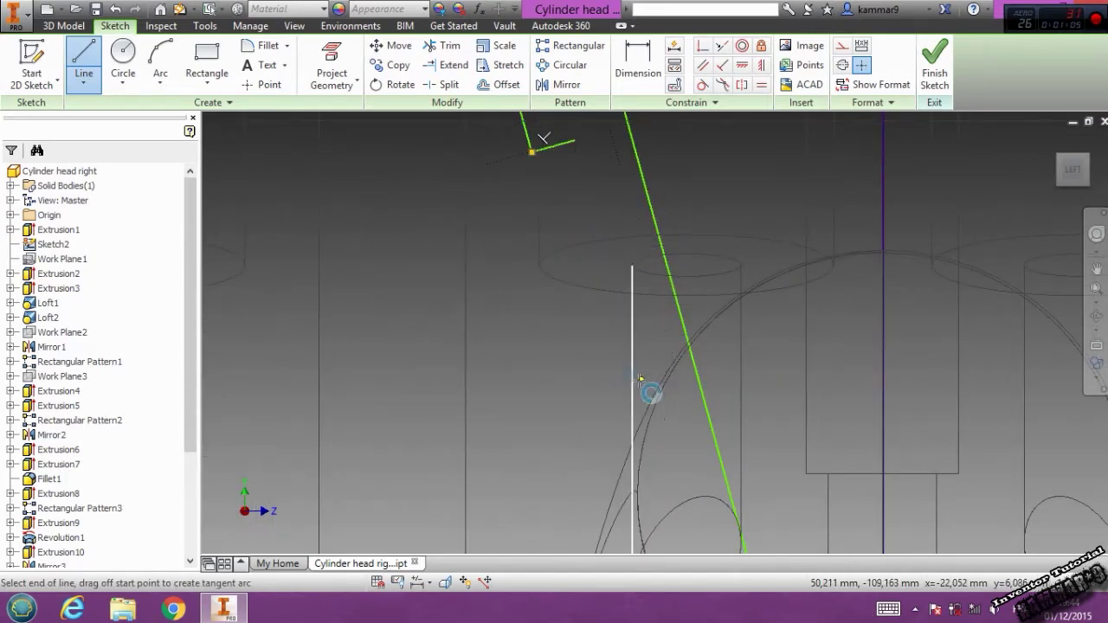
{"action": "left_click", "coordinate": [641, 378]}
{"action": "double_click", "coordinate": [694, 367]}
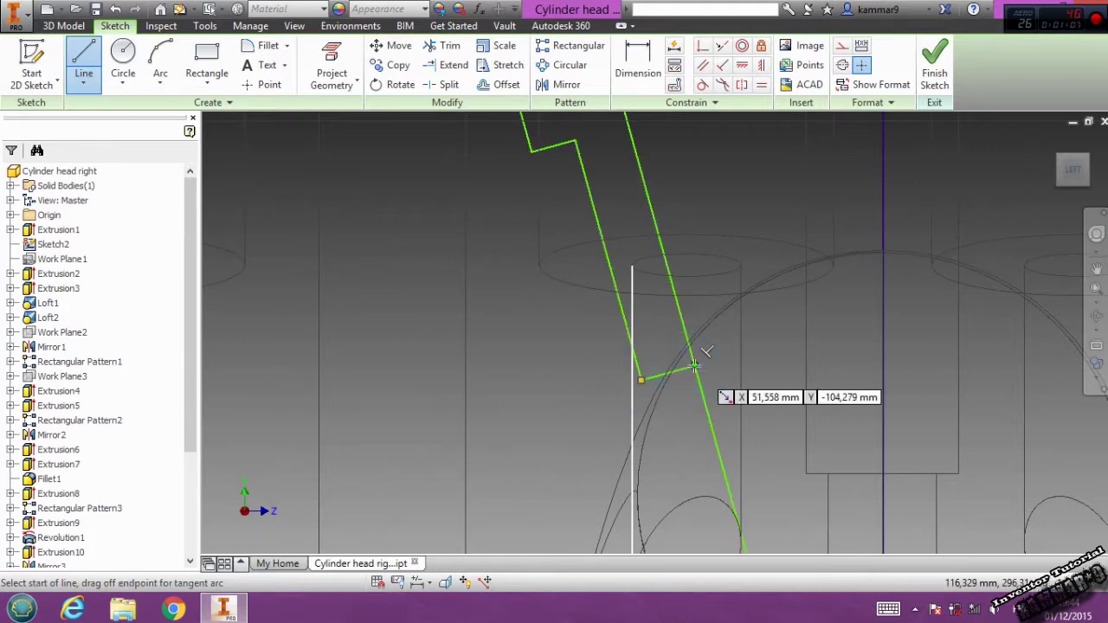
{"action": "key", "text": "Escape"}
Dimension the gap between the two parallel profile lines as 1,5
{"action": "left_click", "coordinate": [631, 66]}
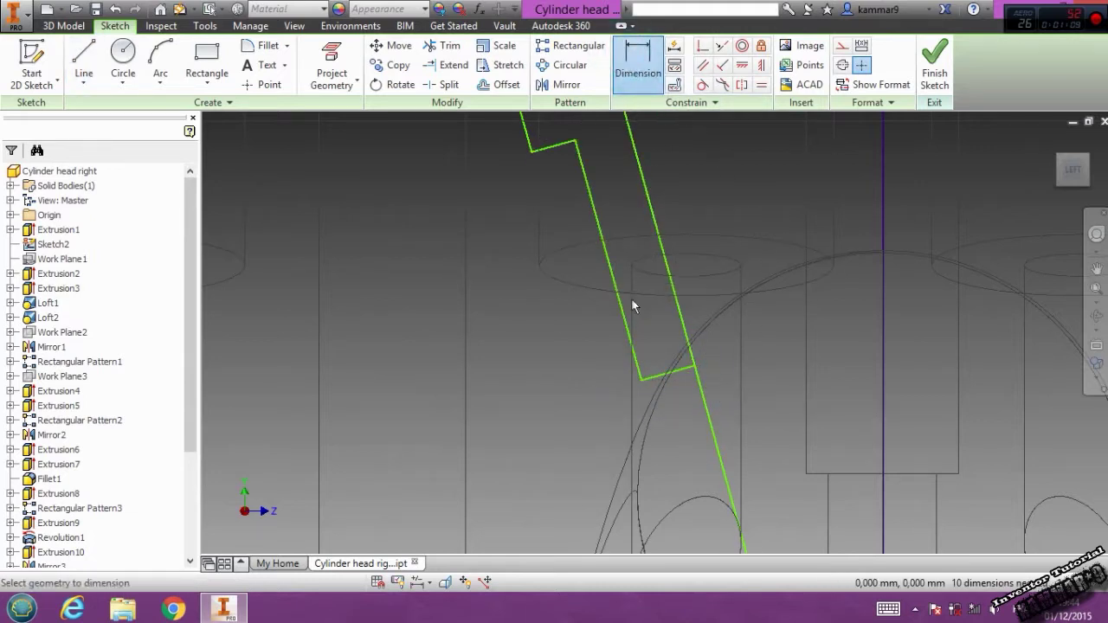
{"action": "left_click", "coordinate": [622, 303]}
{"action": "left_click", "coordinate": [662, 256]}
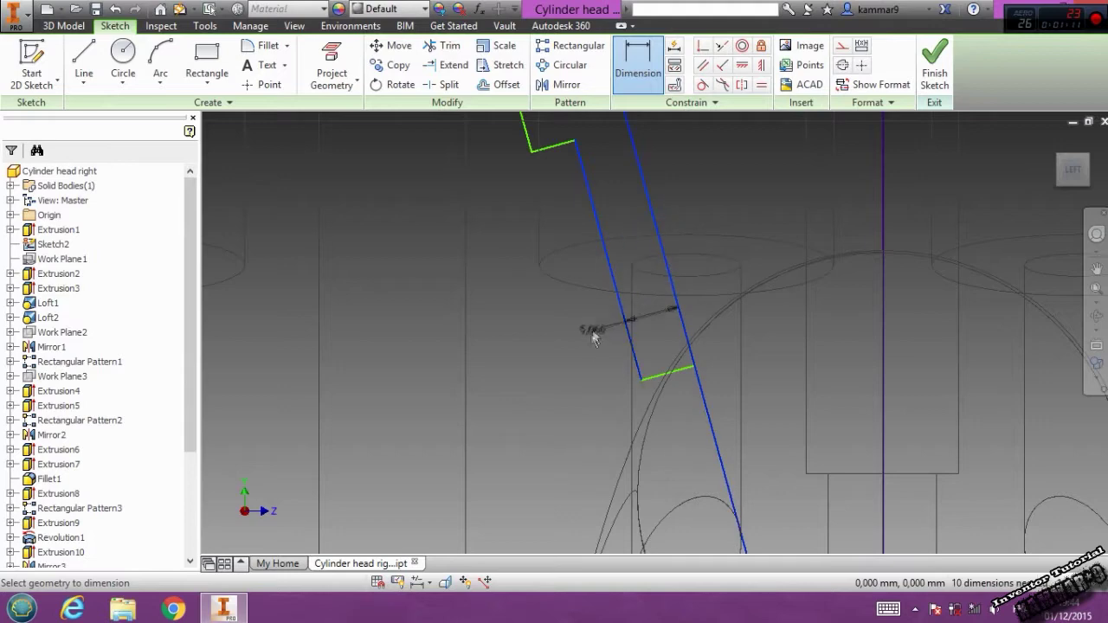
{"action": "left_click", "coordinate": [583, 358]}
{"action": "type", "text": "1,5"}
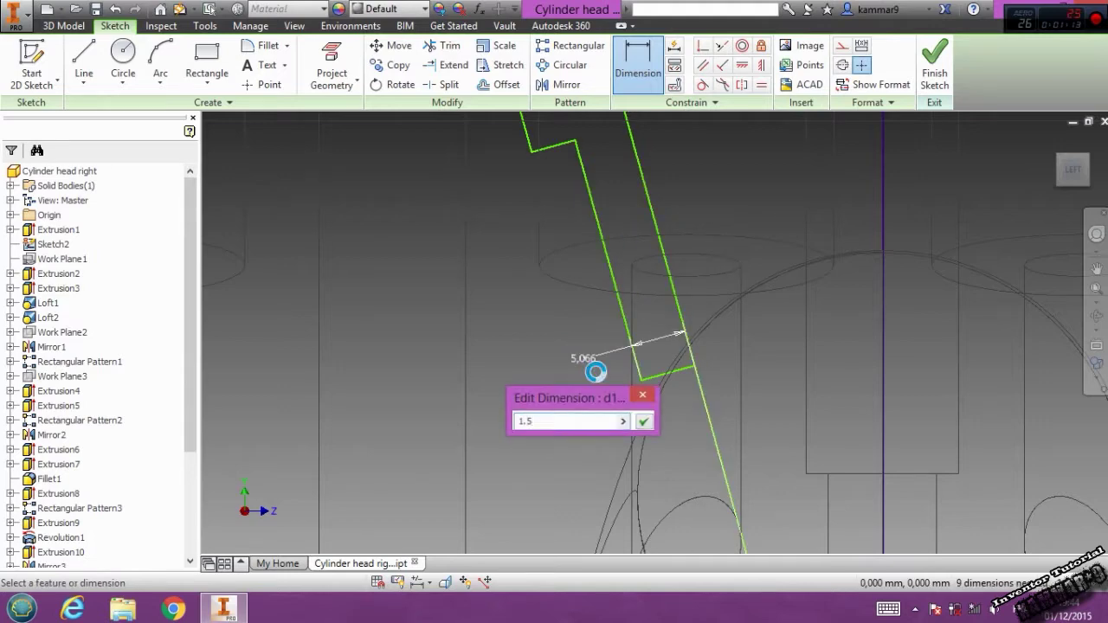
{"action": "key", "text": "Return"}
Undo the recent outline edits, restoring the steeper slant, and zoom to the cylinder bottom
{"action": "scroll", "coordinate": [582, 358], "scroll_direction": "up", "scroll_amount": 3}
{"action": "scroll", "coordinate": [630, 391], "scroll_direction": "up", "scroll_amount": 2}
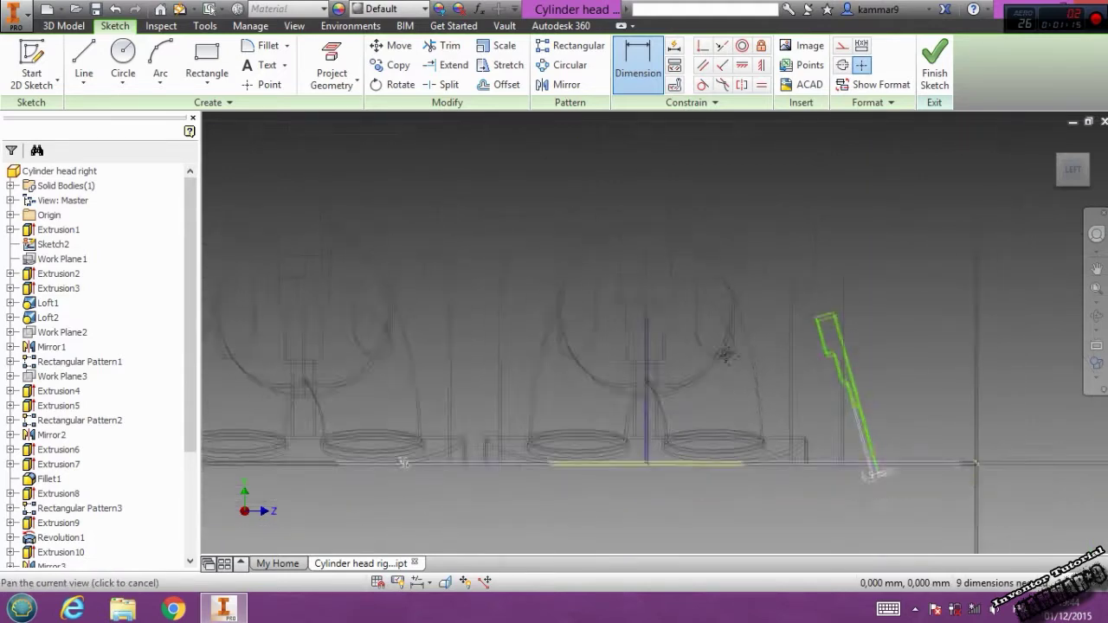
{"action": "scroll", "coordinate": [709, 336], "scroll_direction": "down", "scroll_amount": 2}
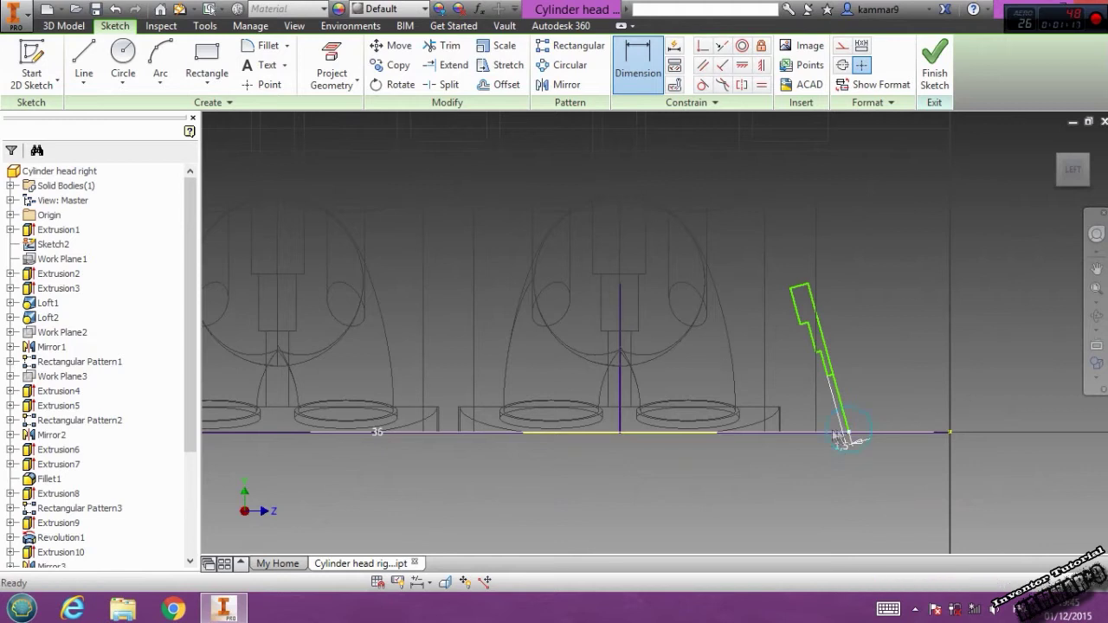
{"action": "left_click_drag", "start_coordinate": [664, 437], "coordinate": [617, 442]}
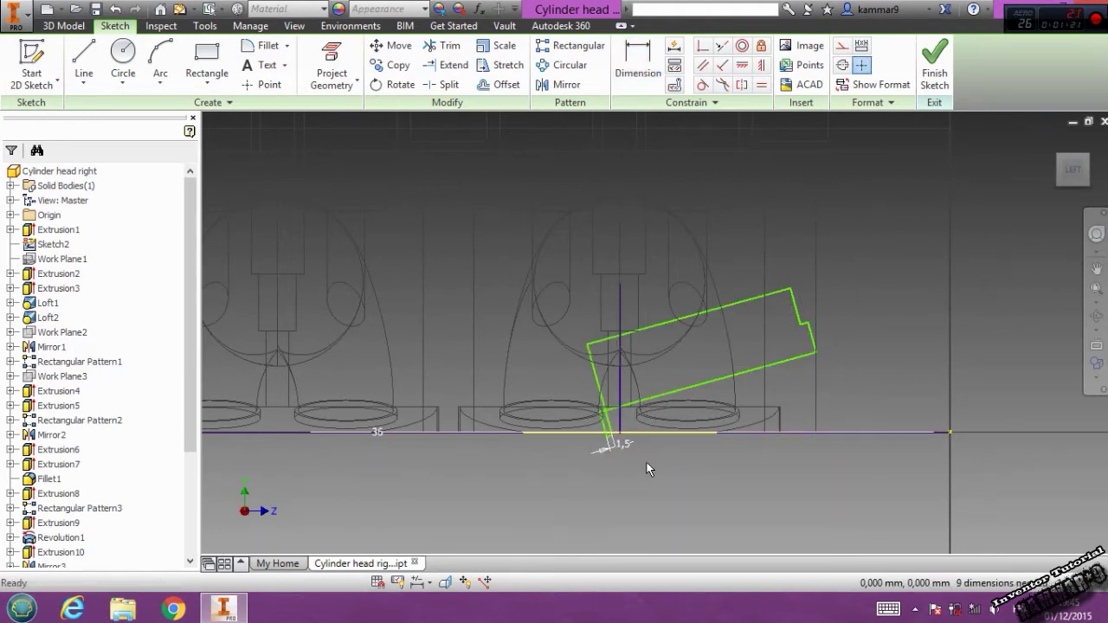
{"action": "key", "text": "ctrl+z"}
{"action": "key", "text": "ctrl+z"}
{"action": "middle_click_drag", "start_coordinate": [558, 244], "coordinate": [594, 350]}
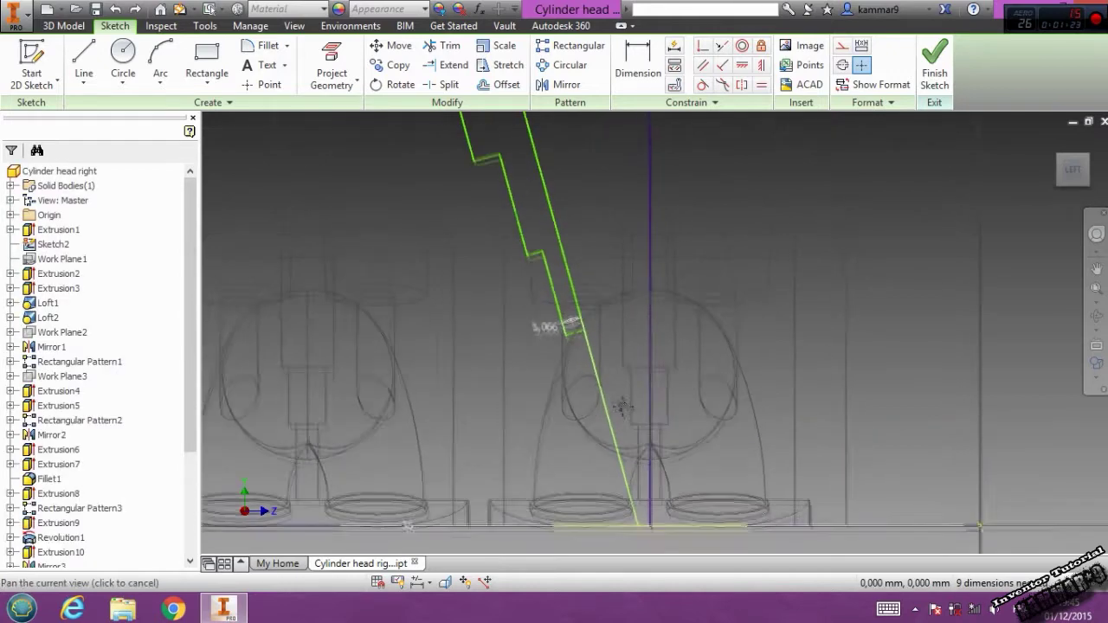
{"action": "scroll", "coordinate": [673, 520], "scroll_direction": "up", "scroll_amount": 1}
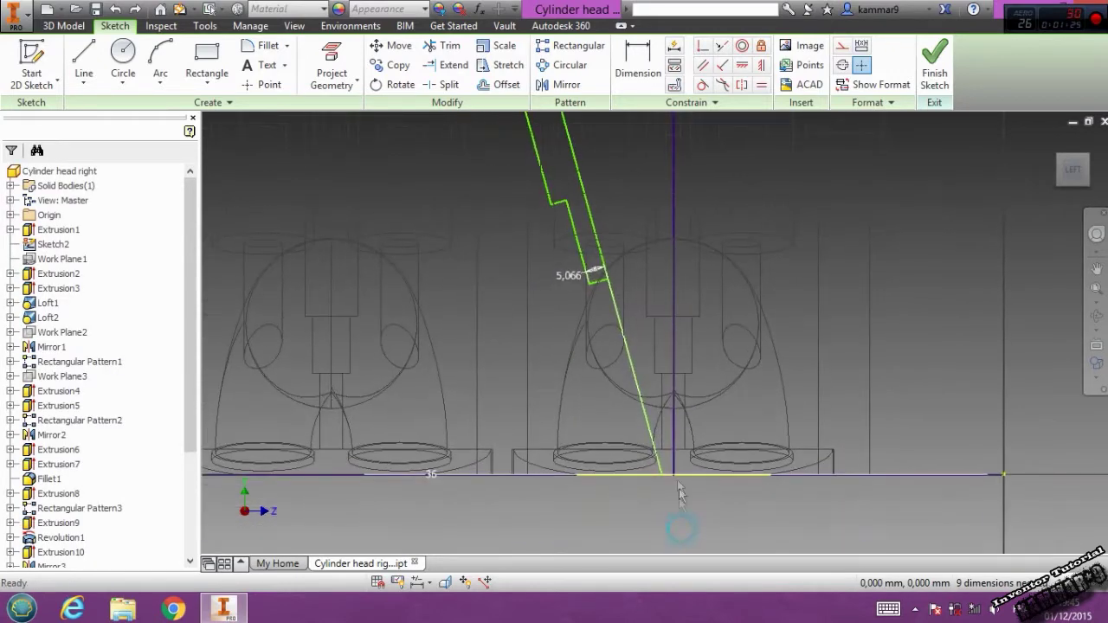
{"action": "scroll", "coordinate": [676, 474], "scroll_direction": "up", "scroll_amount": 3}
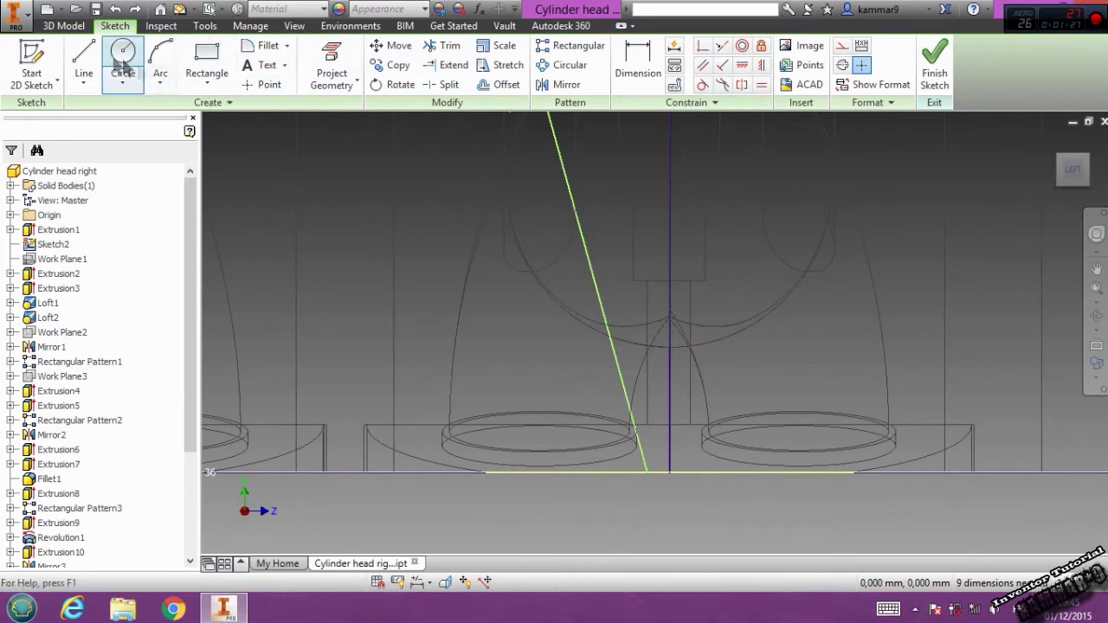
Draw a vertical reference line up from the bottom edge
{"action": "left_click", "coordinate": [84, 65]}
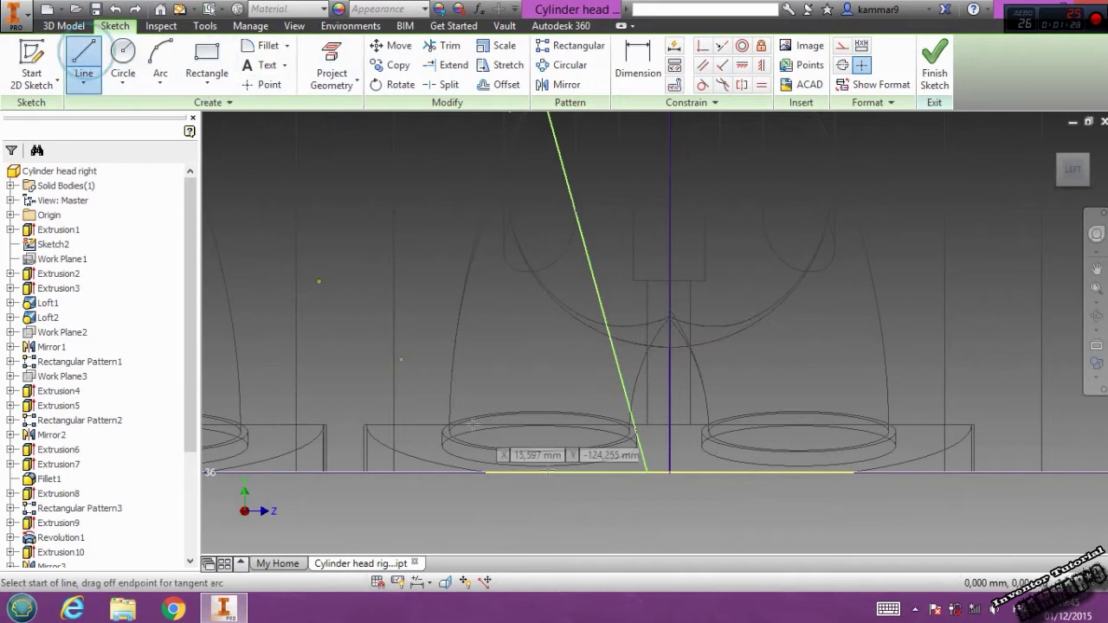
{"action": "left_click", "coordinate": [647, 472]}
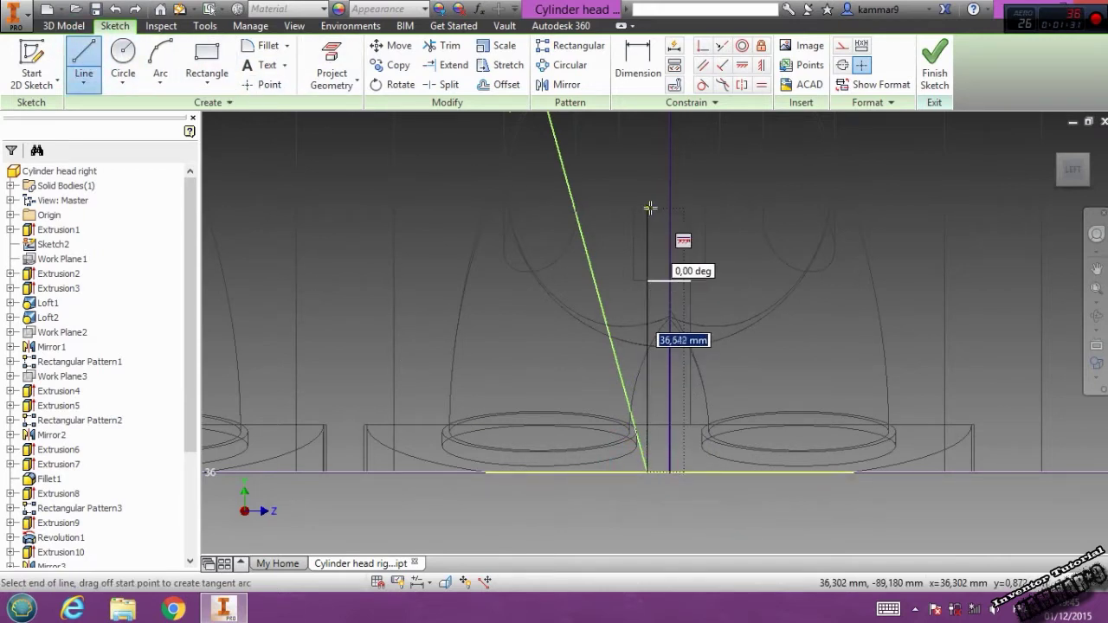
{"action": "scroll", "coordinate": [652, 212], "scroll_direction": "down", "scroll_amount": 3}
{"action": "scroll", "coordinate": [630, 236], "scroll_direction": "down", "scroll_amount": 2}
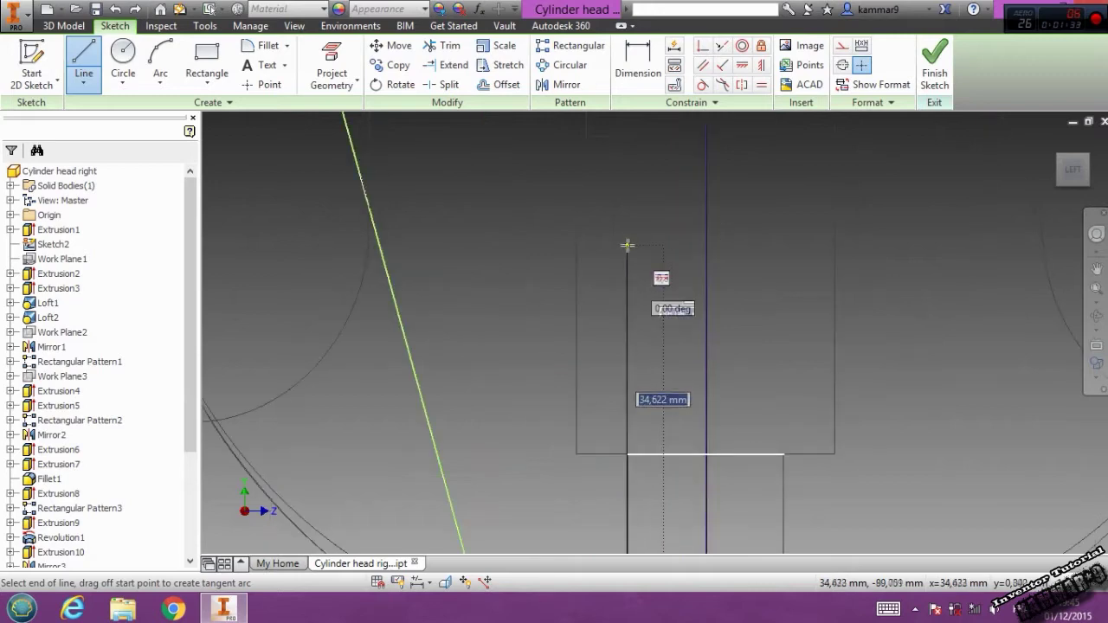
{"action": "left_click", "coordinate": [634, 261]}
{"action": "key", "text": "Escape"}
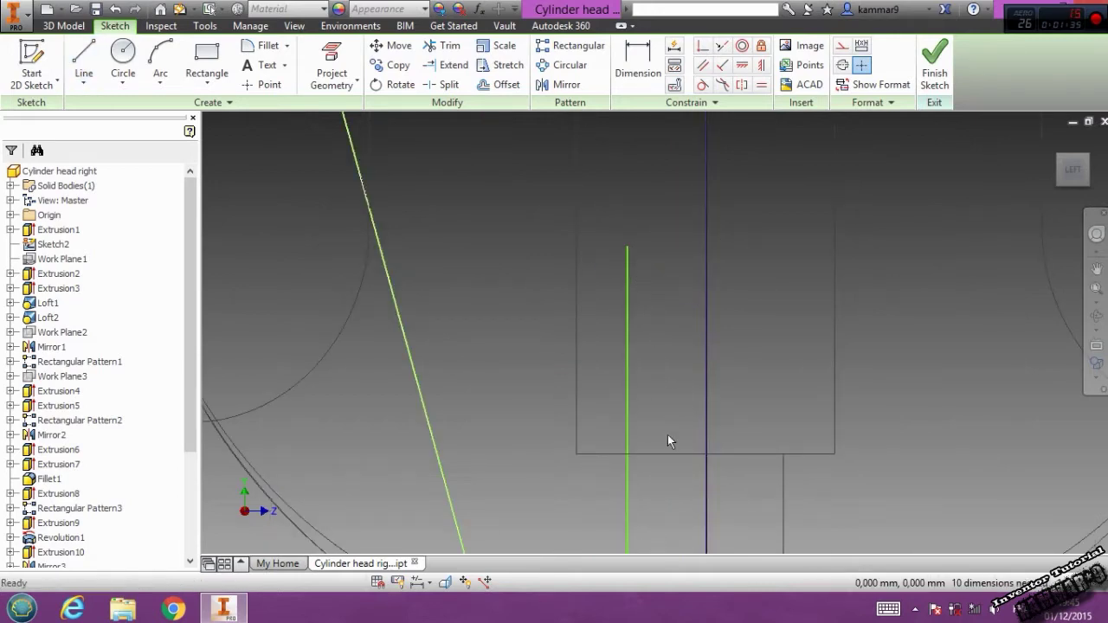
{"action": "scroll", "coordinate": [667, 435], "scroll_direction": "up", "scroll_amount": 2}
{"action": "scroll", "coordinate": [679, 263], "scroll_direction": "up", "scroll_amount": 1}
{"action": "scroll", "coordinate": [676, 302], "scroll_direction": "up", "scroll_amount": 2}
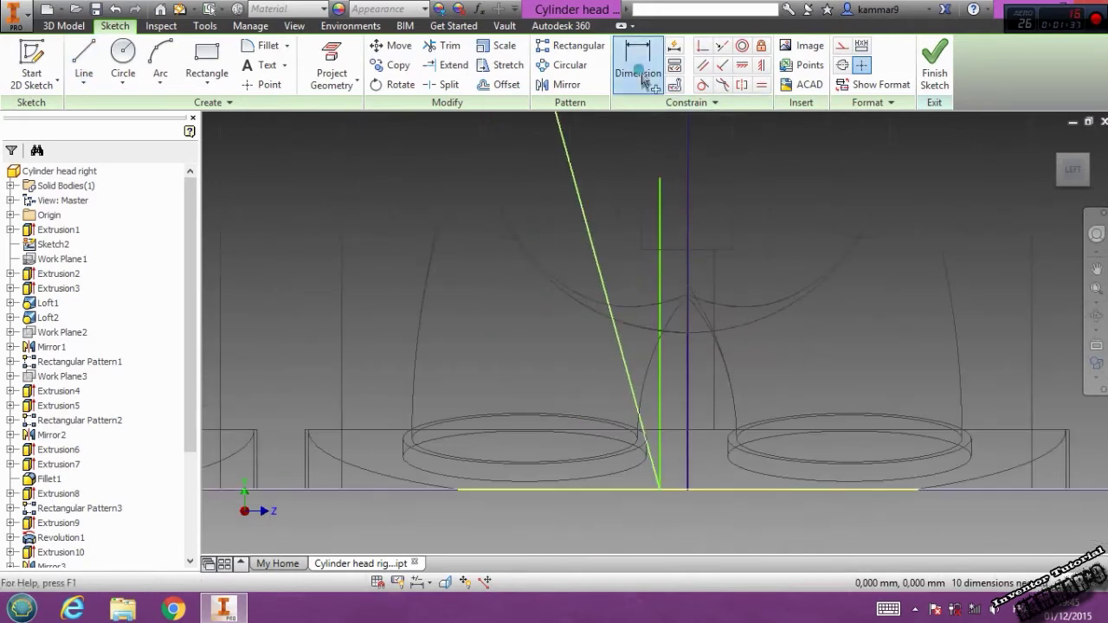
Dimension the reference line 5 mm from the centreline and the slanted line at 15°
{"action": "left_click", "coordinate": [687, 404]}
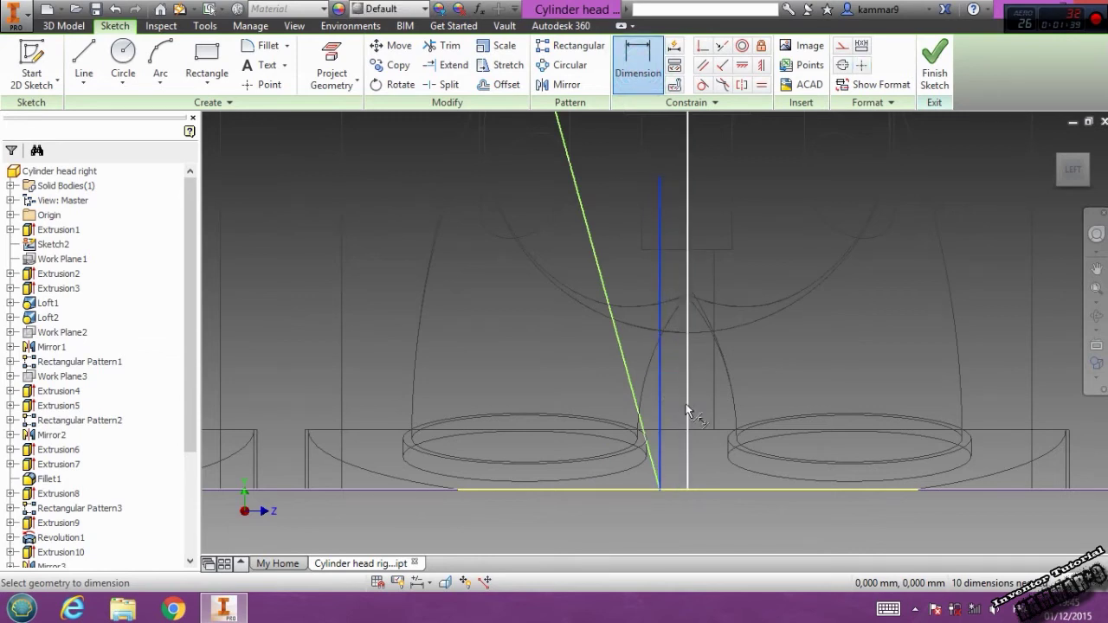
{"action": "left_click", "coordinate": [676, 538]}
{"action": "type", "text": "5"}
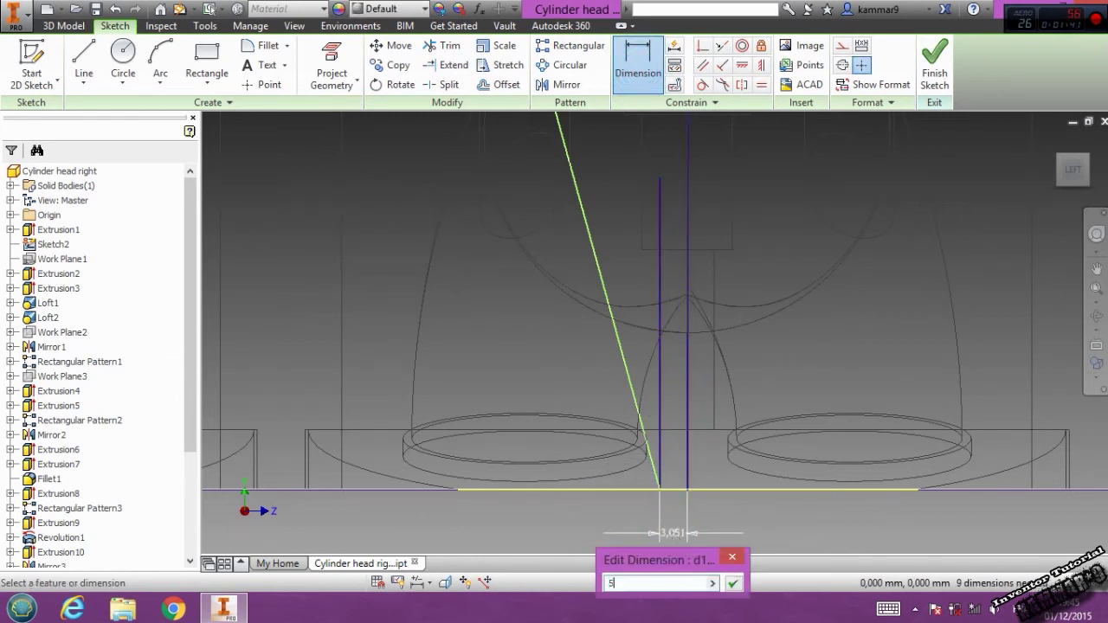
{"action": "key", "text": "Return"}
{"action": "left_click", "coordinate": [641, 357]}
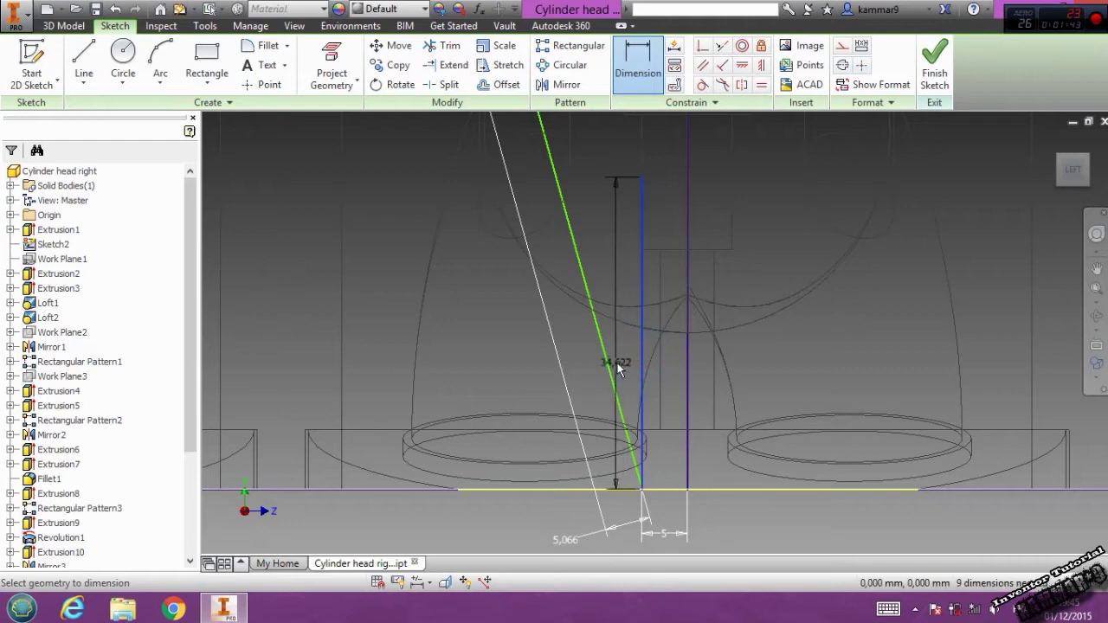
{"action": "left_click", "coordinate": [609, 263]}
{"action": "type", "text": "15"}
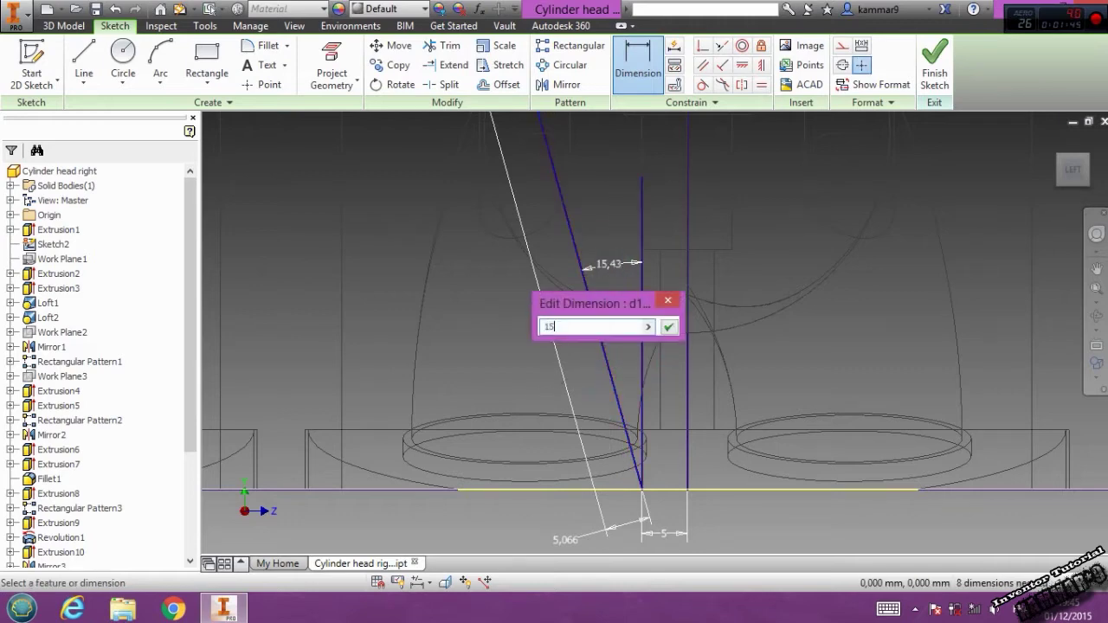
{"action": "key", "text": "Return"}
{"action": "scroll", "coordinate": [608, 261], "scroll_direction": "down", "scroll_amount": 2}
Dimension the stepped outline's edge lengths as 80, 30 and 15 mm
{"action": "scroll", "coordinate": [599, 377], "scroll_direction": "up", "scroll_amount": 4}
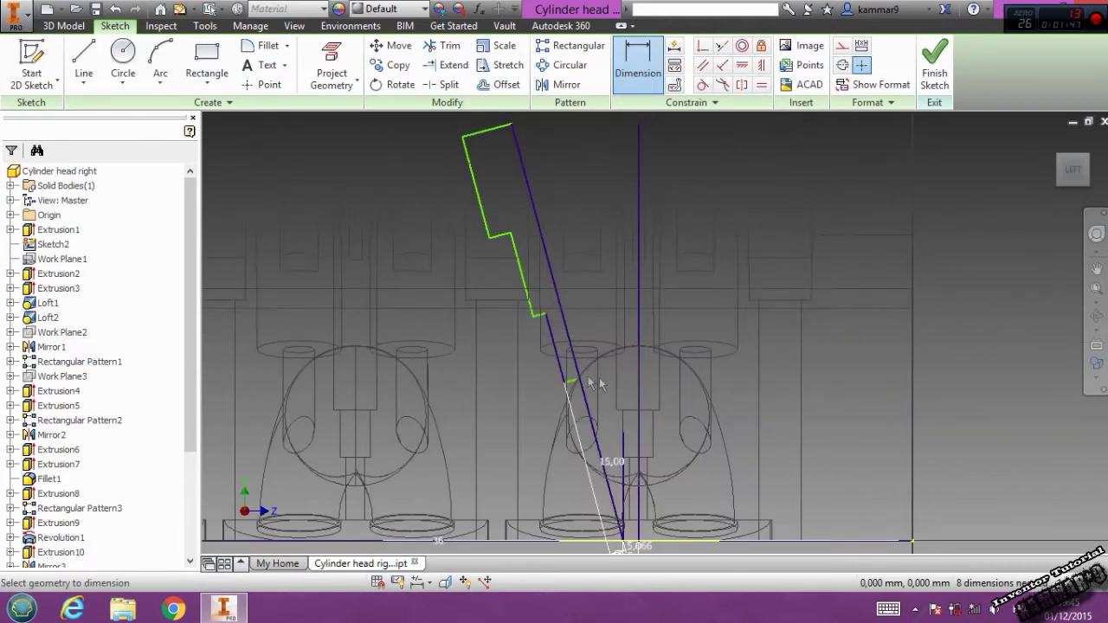
{"action": "scroll", "coordinate": [559, 345], "scroll_direction": "up", "scroll_amount": 3}
{"action": "middle_click_drag", "start_coordinate": [433, 139], "coordinate": [491, 236]}
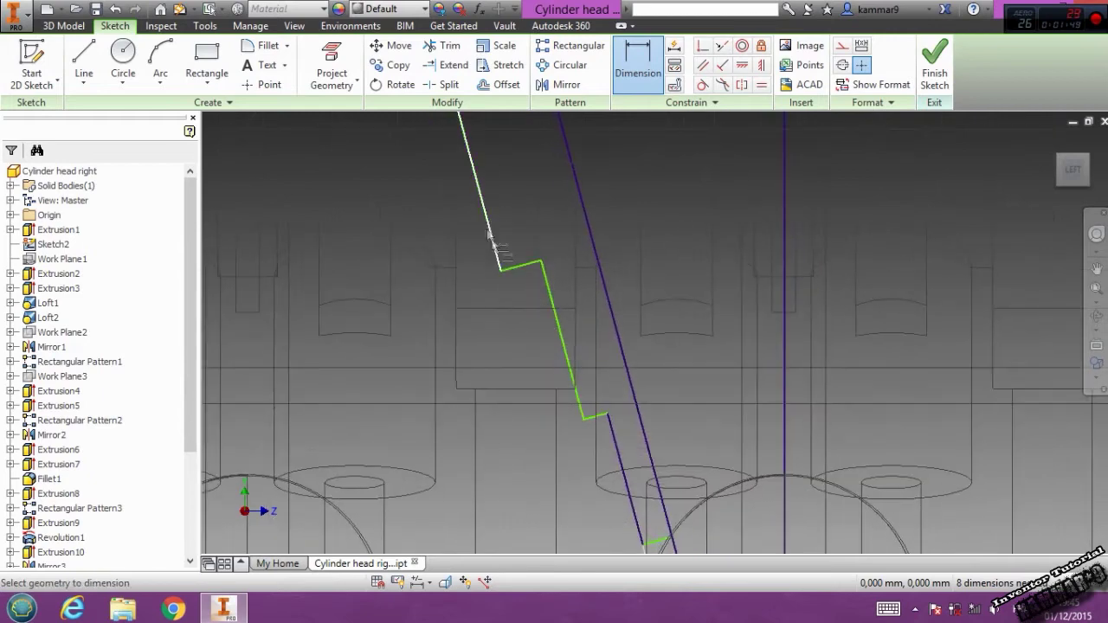
{"action": "left_click", "coordinate": [468, 237]}
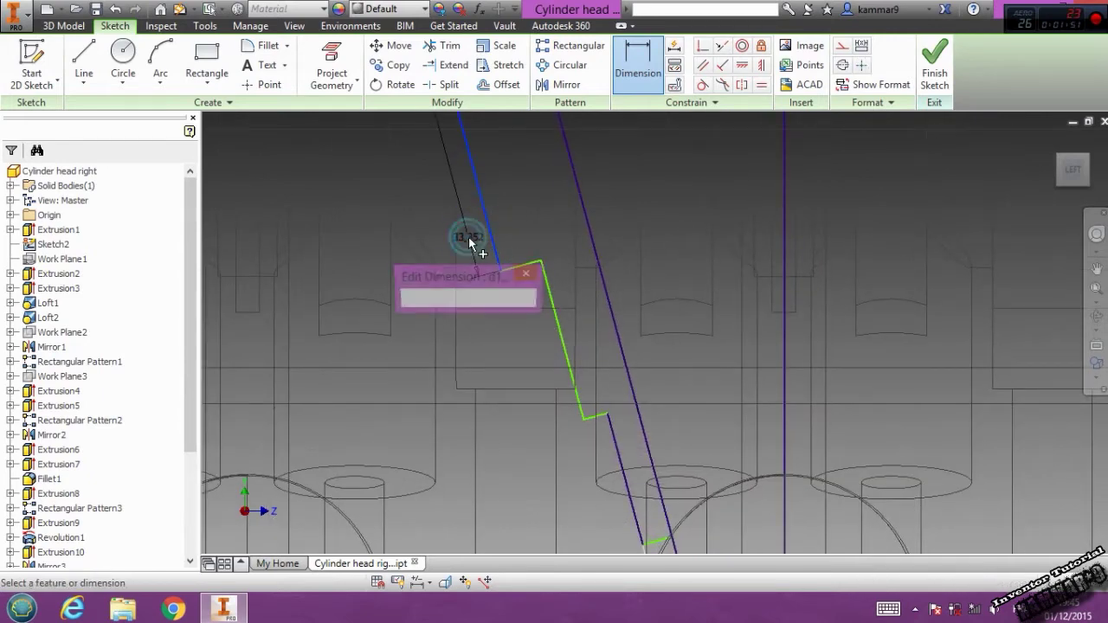
{"action": "type", "text": "80"}
{"action": "key", "text": "Return"}
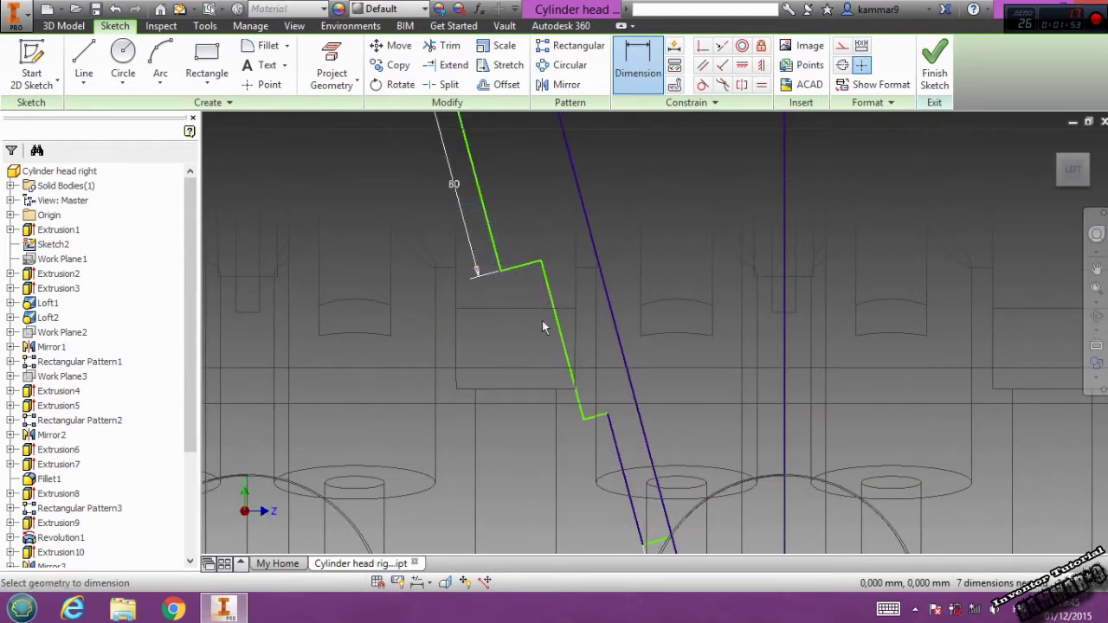
{"action": "left_click", "coordinate": [551, 340]}
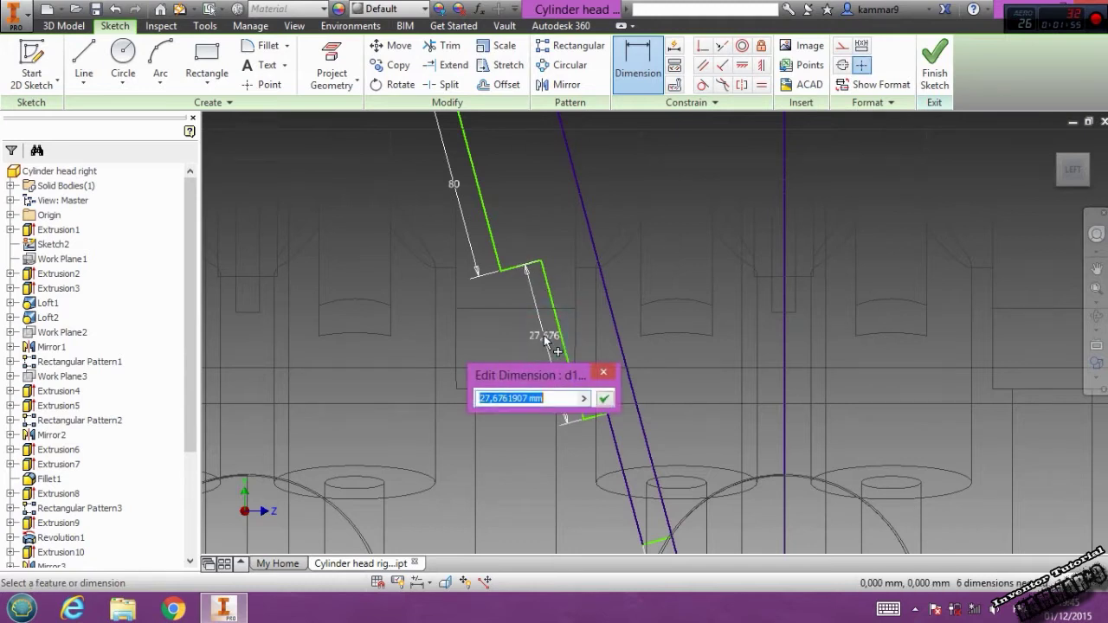
{"action": "type", "text": "30"}
{"action": "key", "text": "Return"}
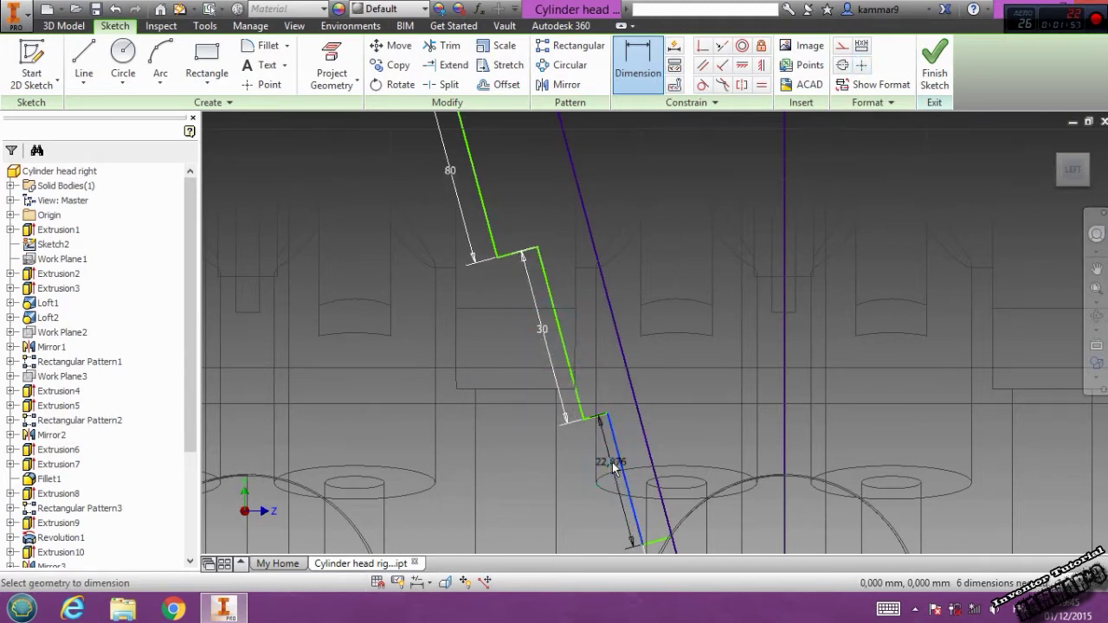
{"action": "left_click", "coordinate": [609, 472]}
{"action": "type", "text": "15"}
{"action": "key", "text": "Return"}
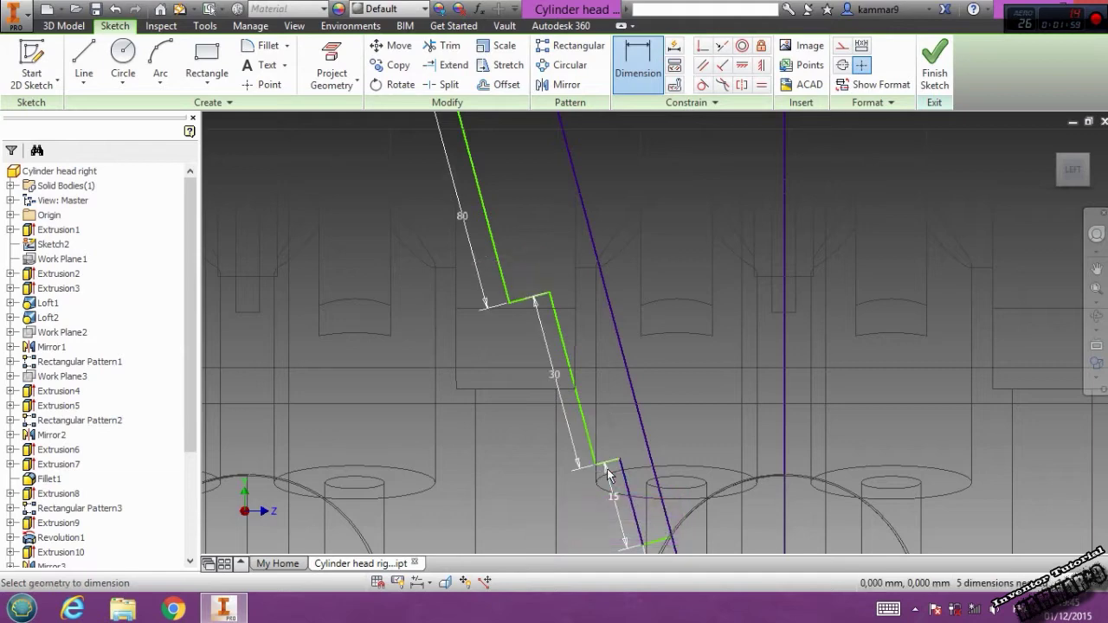
Add 6 mm and 3 mm width dimensions between the parallel outline edges
{"action": "mouse_move", "coordinate": [594, 446]}
{"action": "middle_mouse_down"}
{"action": "mouse_move", "coordinate": [536, 310]}
{"action": "mouse_move", "coordinate": [579, 418]}
{"action": "middle_mouse_up"}
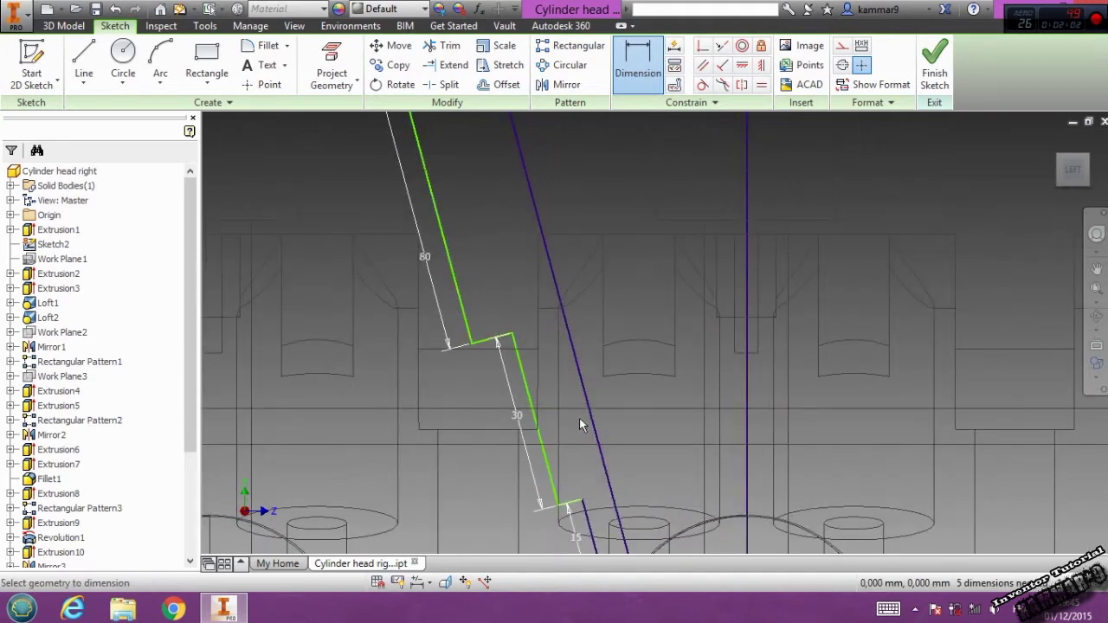
{"action": "left_click", "coordinate": [457, 277]}
{"action": "left_click", "coordinate": [498, 224]}
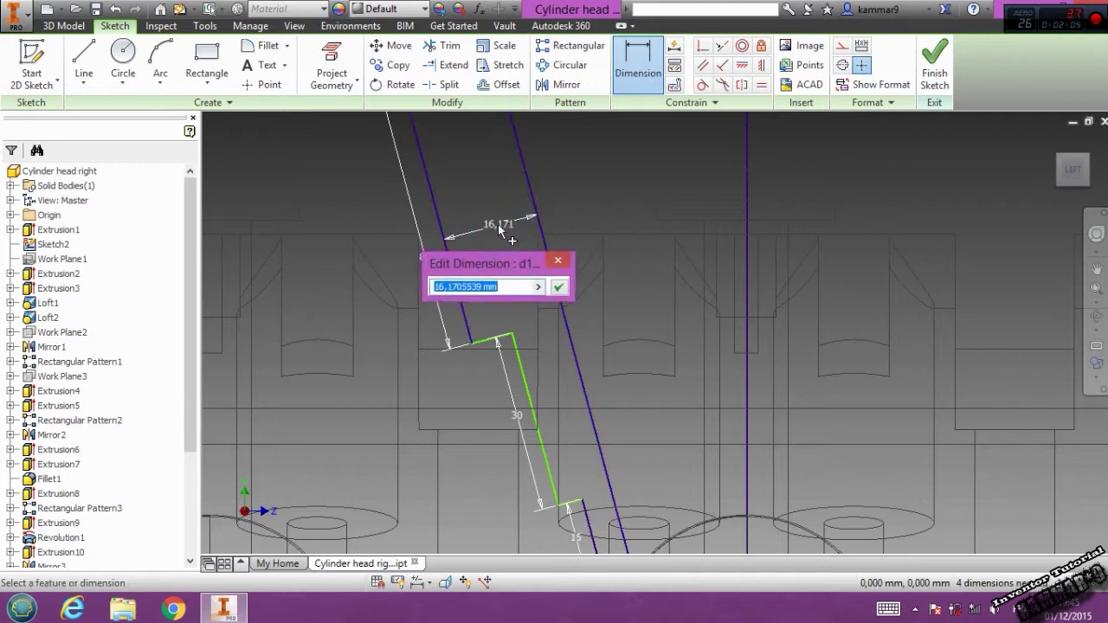
{"action": "type", "text": "6"}
{"action": "key", "text": "Return"}
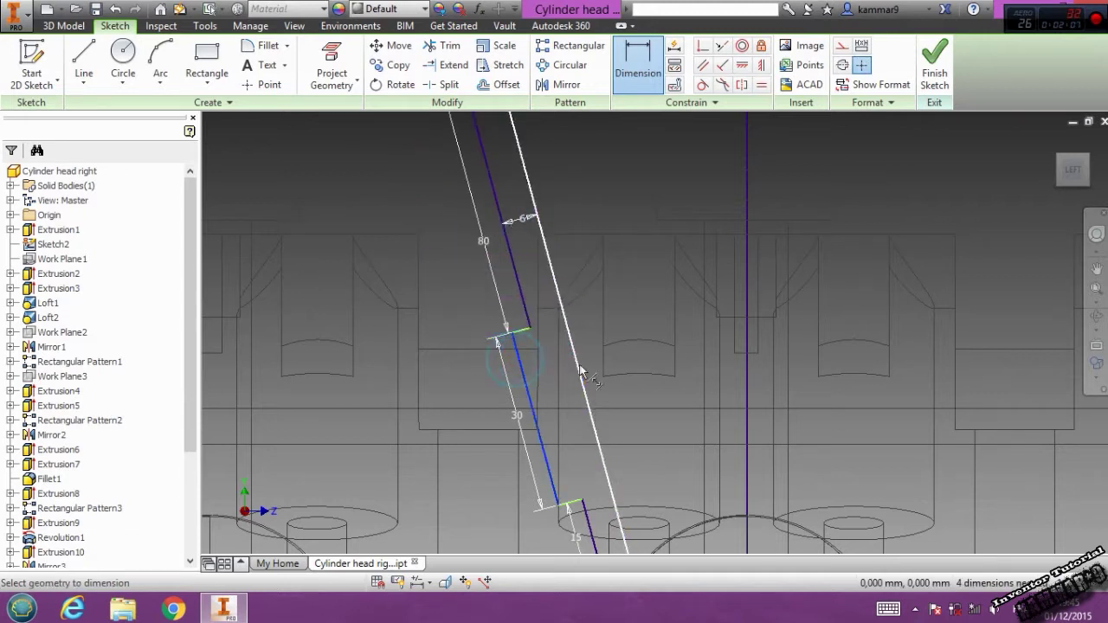
{"action": "left_click", "coordinate": [576, 387]}
{"action": "type", "text": "36960"}
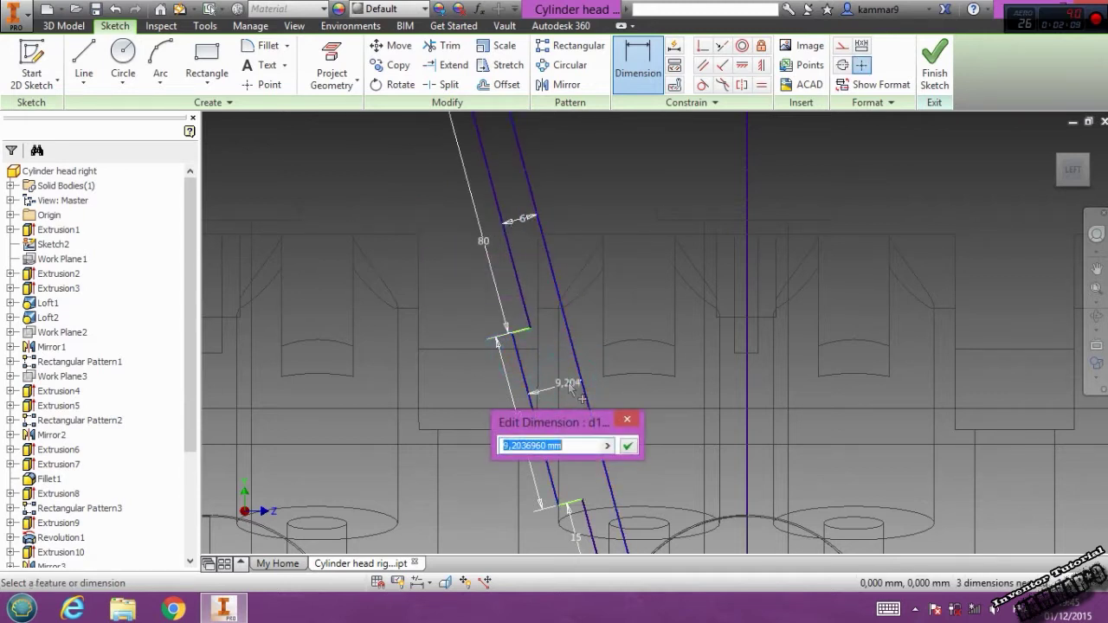
{"action": "key", "text": "Return"}
{"action": "middle_click_drag", "start_coordinate": [571, 467], "coordinate": [561, 394]}
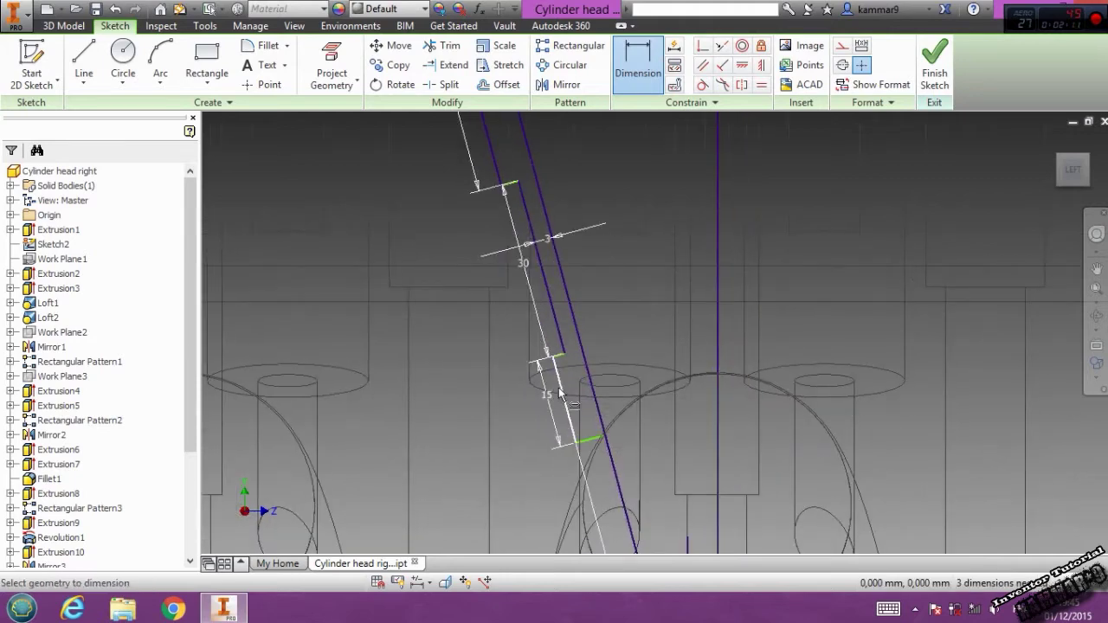
{"action": "left_click", "coordinate": [606, 350]}
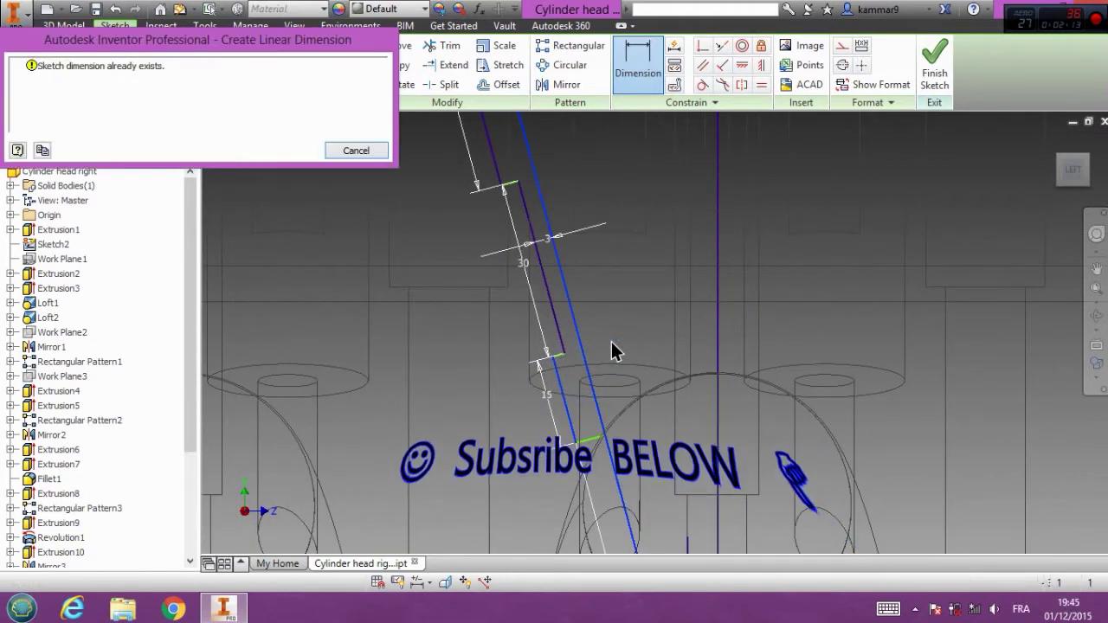
Dismiss the duplicate-dimension warning and change the 5,066 width dimension to 1,5
{"action": "left_click", "coordinate": [360, 151]}
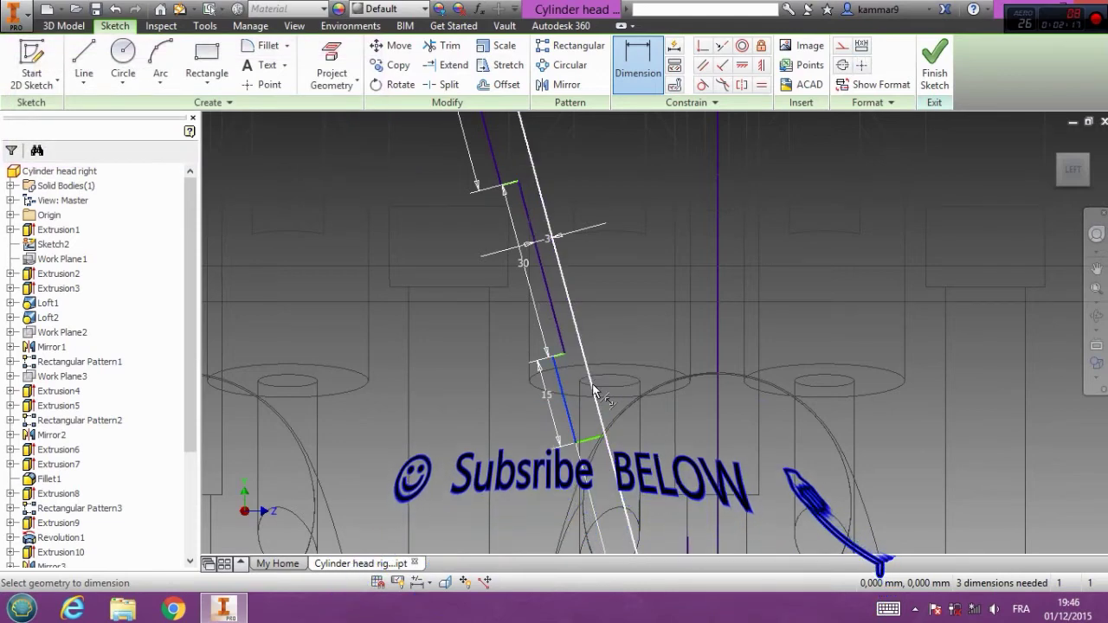
{"action": "mouse_move", "coordinate": [580, 439]}
{"action": "middle_mouse_down"}
{"action": "mouse_move", "coordinate": [554, 327]}
{"action": "mouse_move", "coordinate": [630, 459]}
{"action": "middle_mouse_up"}
{"action": "left_click_drag", "start_coordinate": [630, 459], "coordinate": [467, 213]}
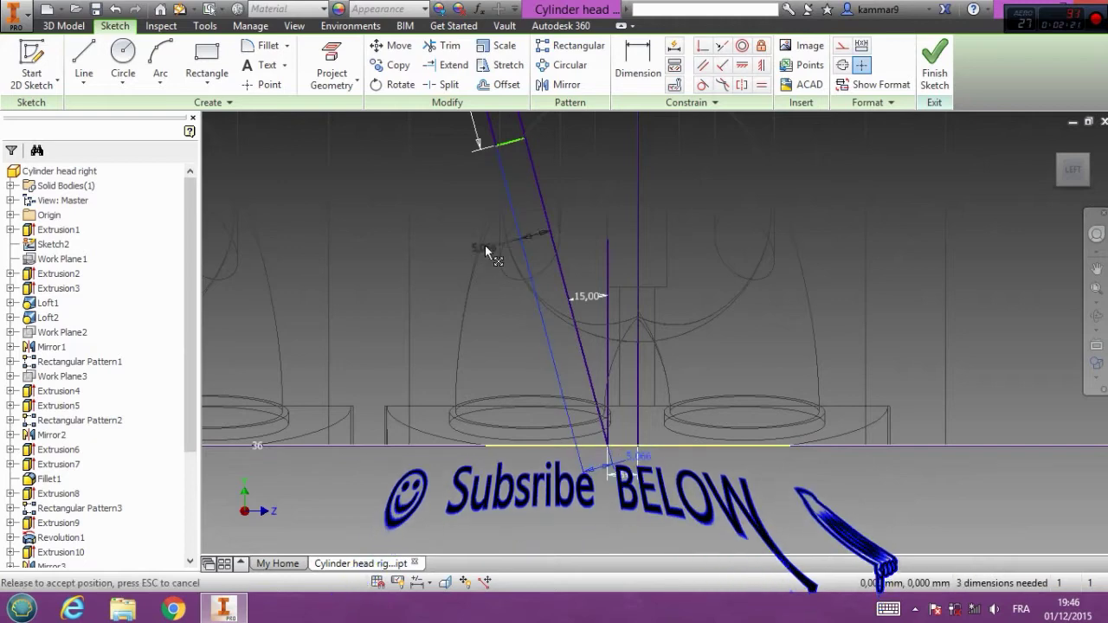
{"action": "double_click", "coordinate": [464, 205]}
{"action": "type", "text": "1"}
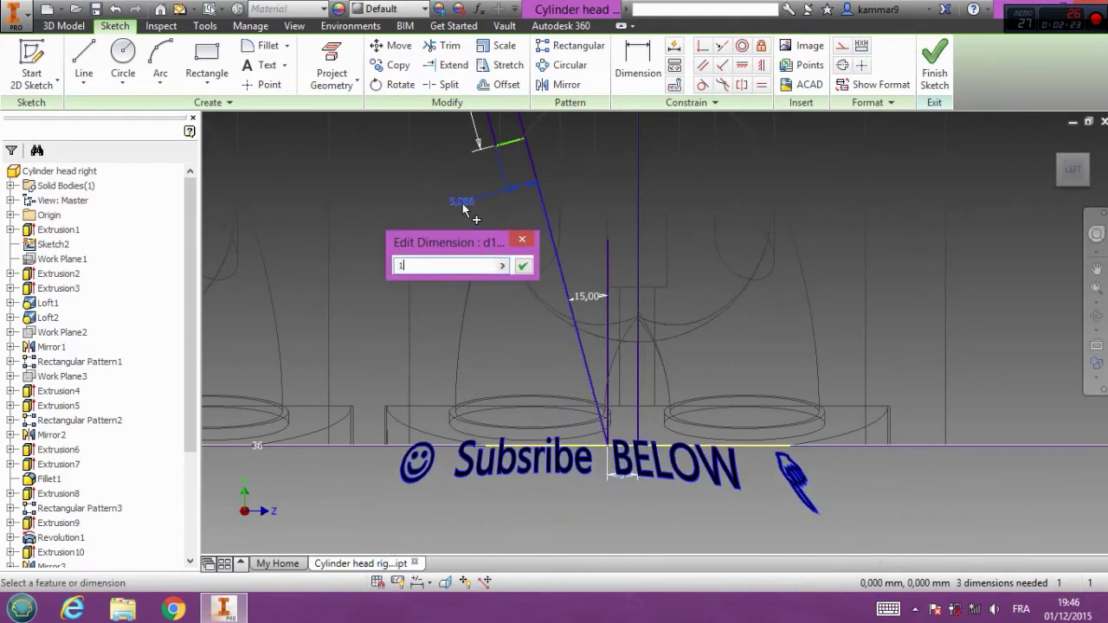
{"action": "type", "text": ",5"}
{"action": "key", "text": "Return"}
Reposition the lower corner and add a 4 mm height dimension to the lower step
{"action": "middle_click_drag", "start_coordinate": [532, 111], "coordinate": [523, 212]}
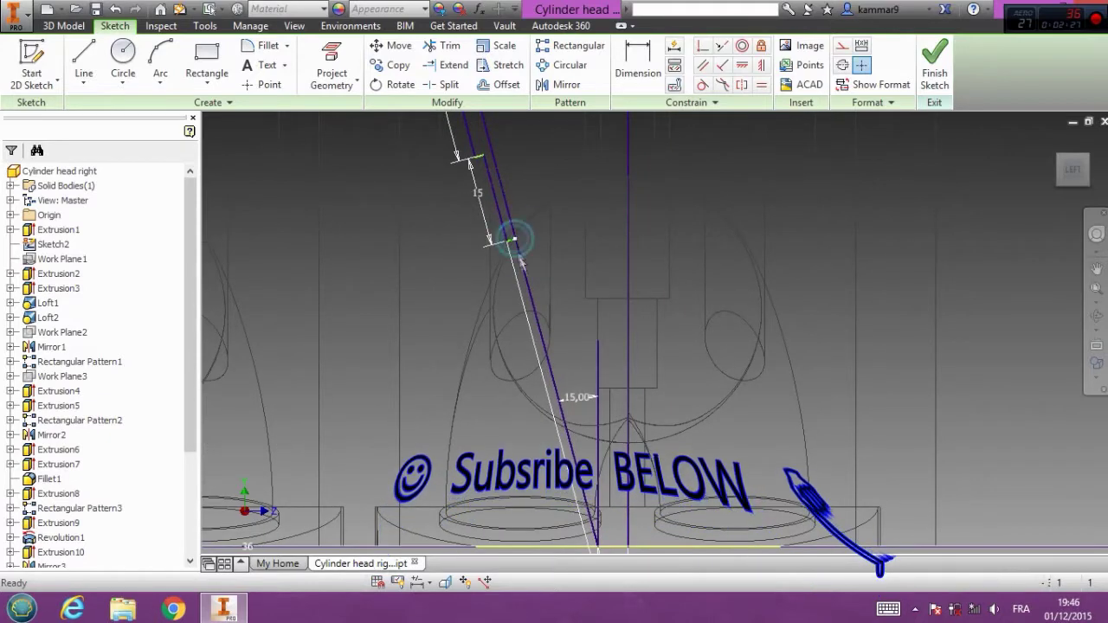
{"action": "left_click_drag", "start_coordinate": [515, 237], "coordinate": [579, 468]}
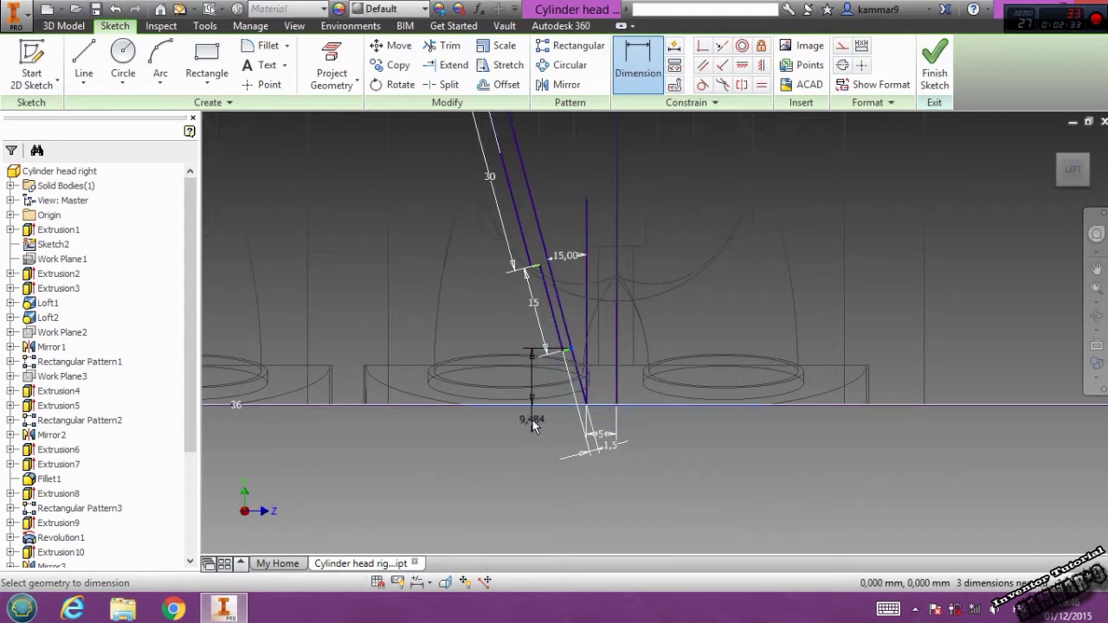
{"action": "left_click", "coordinate": [532, 423]}
{"action": "key", "text": "Return"}
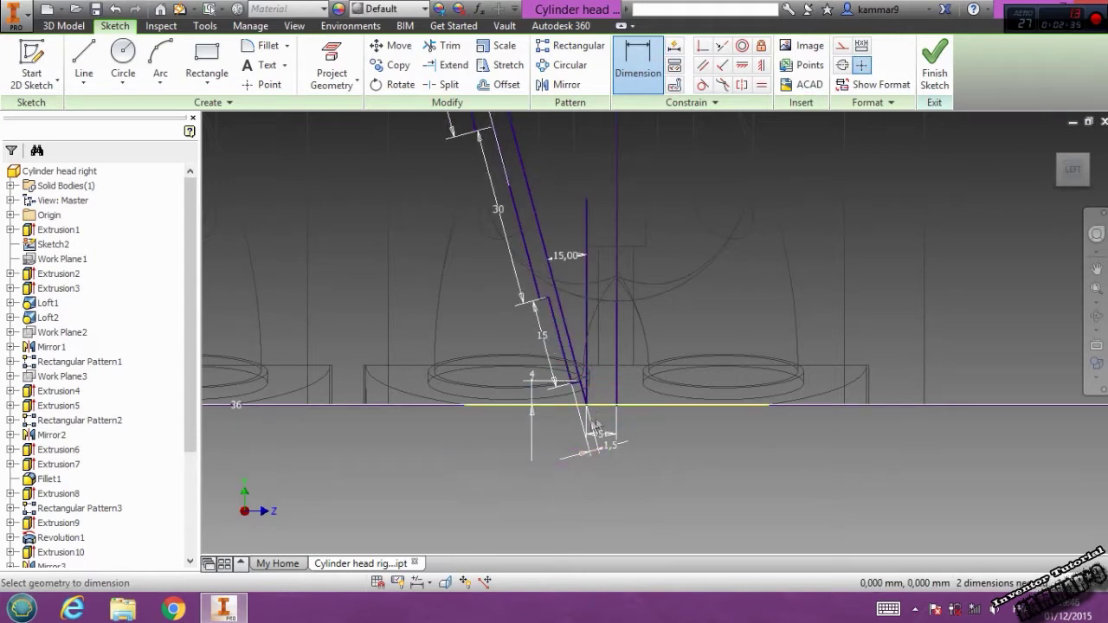
{"action": "scroll", "coordinate": [607, 339], "scroll_direction": "up", "scroll_amount": 2}
{"action": "scroll", "coordinate": [563, 376], "scroll_direction": "up", "scroll_amount": 2}
{"action": "key", "text": "Escape"}
{"action": "scroll", "coordinate": [563, 377], "scroll_direction": "down", "scroll_amount": 3}
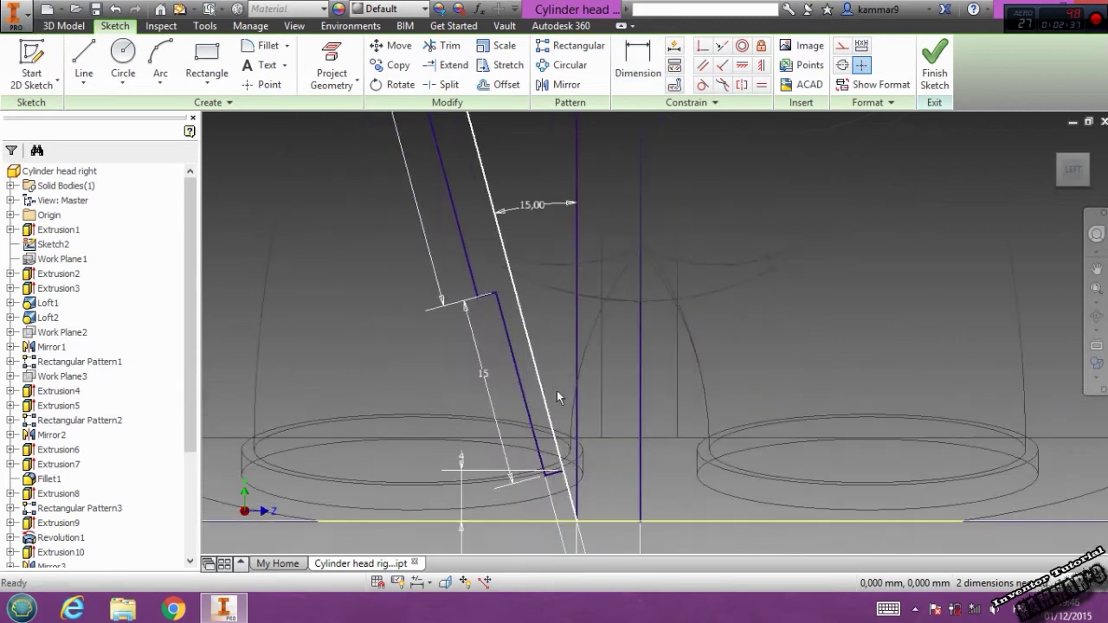
Select the sketch's vertical line, review the sketch, and switch to the 3D Model features
{"action": "left_click", "coordinate": [639, 354], "text": "ctrl"}
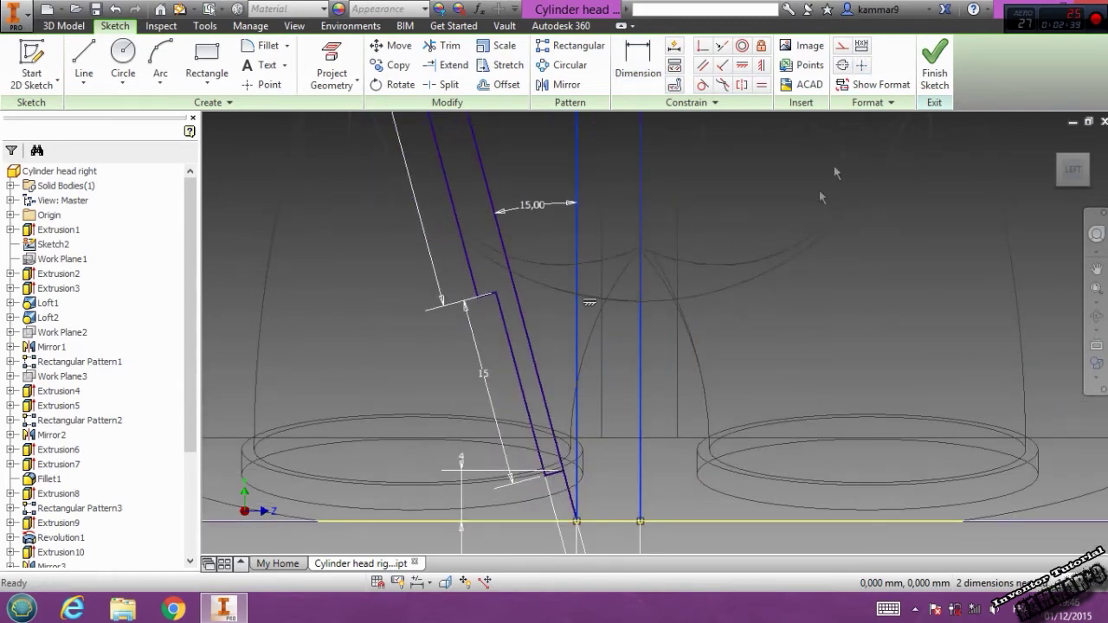
{"action": "scroll", "coordinate": [700, 346], "scroll_direction": "down", "scroll_amount": 1}
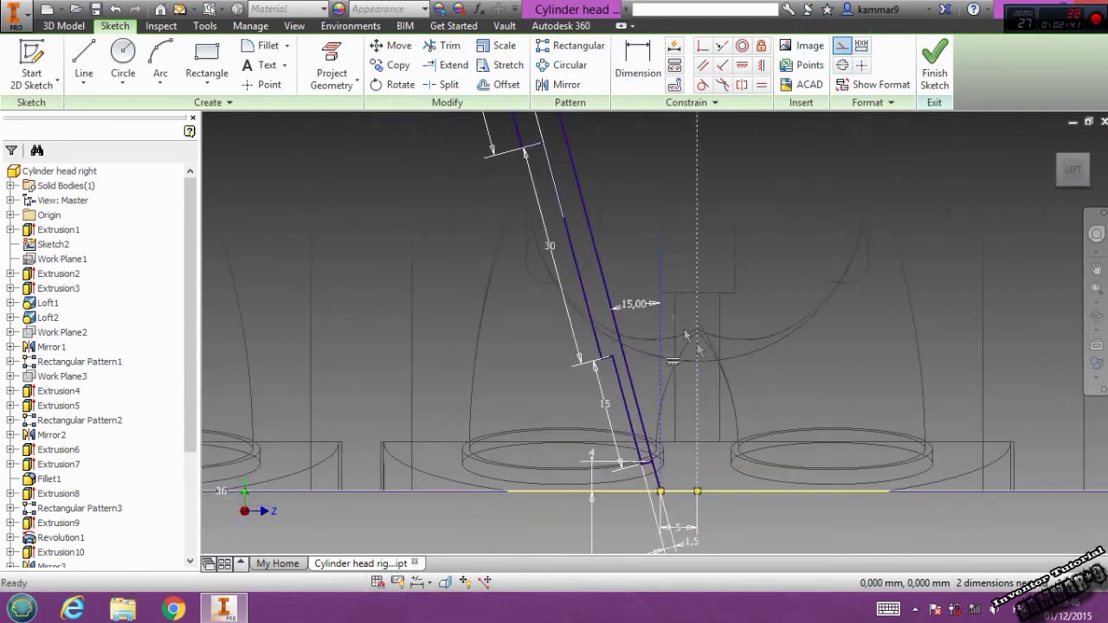
{"action": "scroll", "coordinate": [684, 381], "scroll_direction": "down", "scroll_amount": 1}
{"action": "scroll", "coordinate": [670, 420], "scroll_direction": "down", "scroll_amount": 1}
{"action": "scroll", "coordinate": [669, 420], "scroll_direction": "up", "scroll_amount": 1}
{"action": "scroll", "coordinate": [606, 329], "scroll_direction": "up", "scroll_amount": 2}
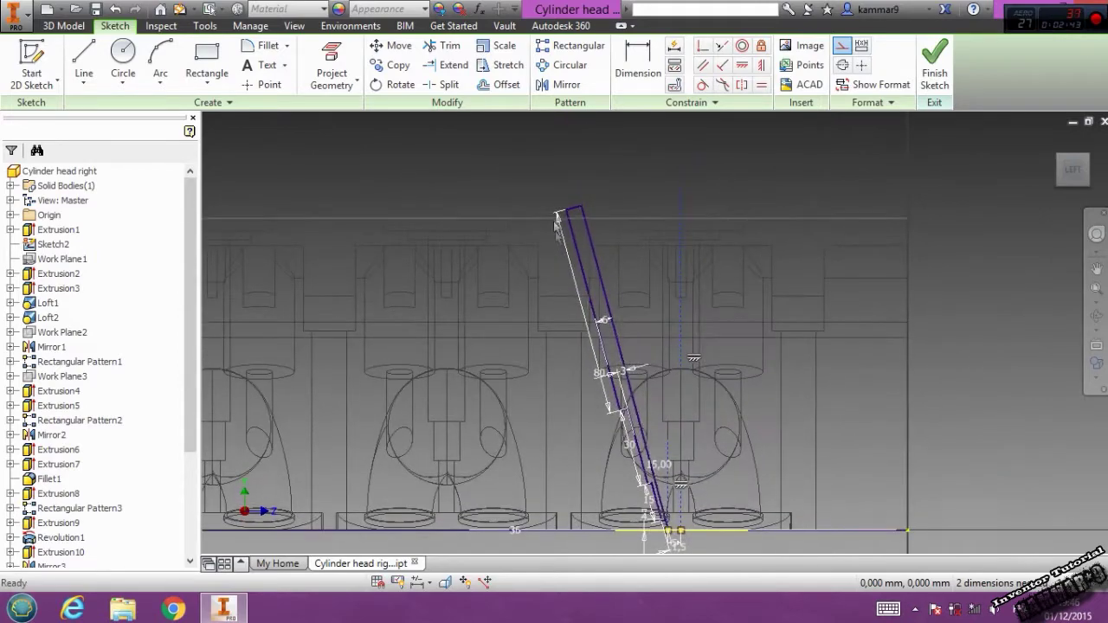
{"action": "scroll", "coordinate": [557, 217], "scroll_direction": "up", "scroll_amount": 1}
{"action": "left_click", "coordinate": [64, 26]}
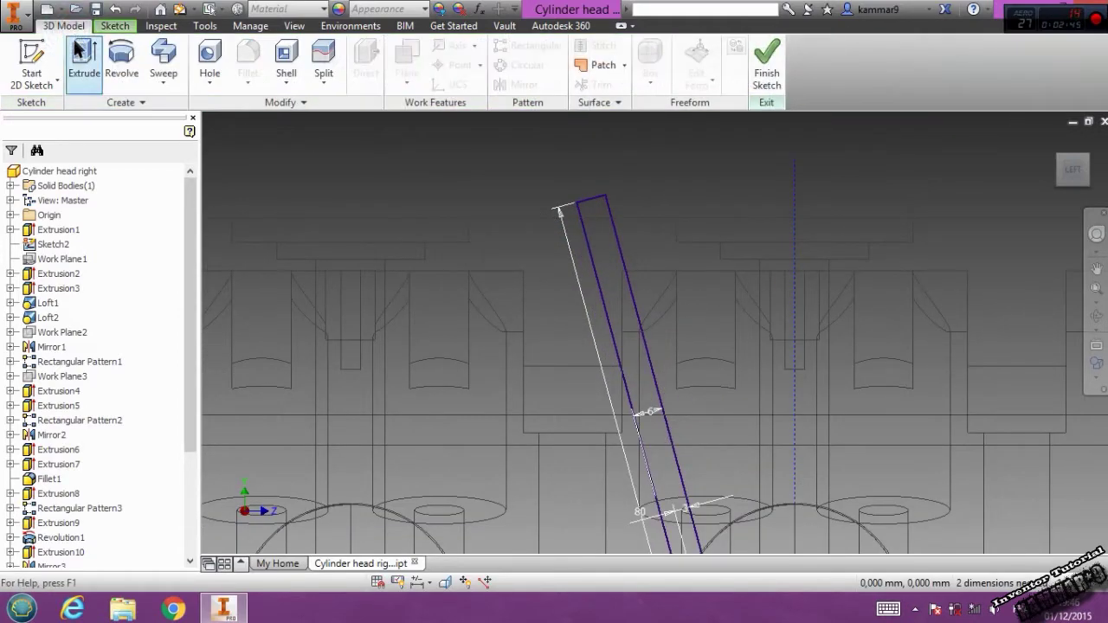
Revolve the slanted strip profile a full turn as a cut about the axis line
{"action": "left_click", "coordinate": [121, 73]}
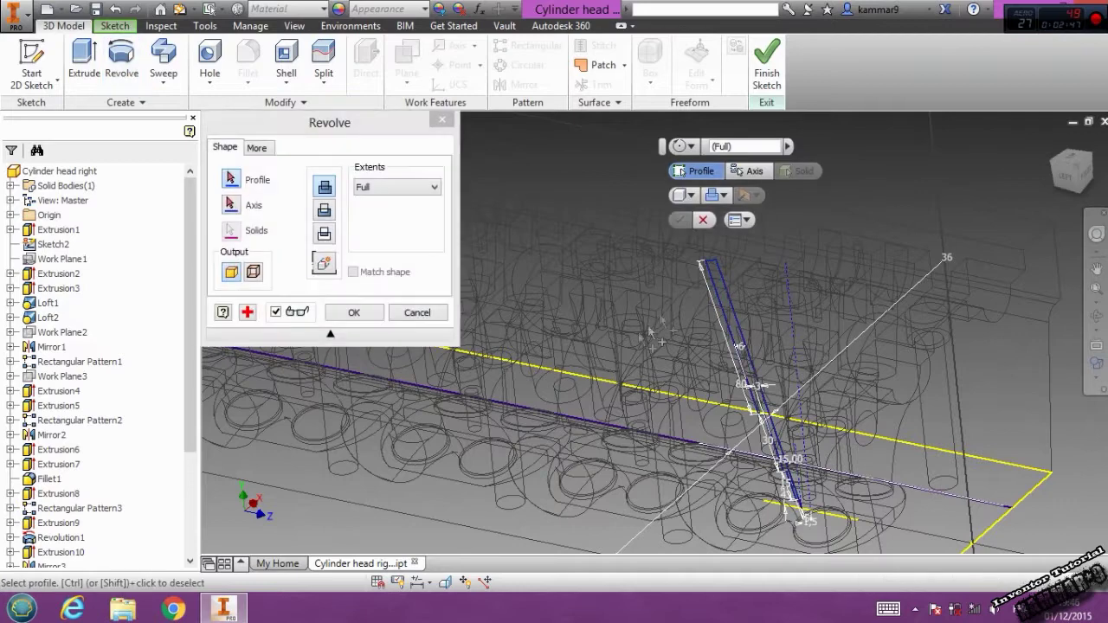
{"action": "left_click", "coordinate": [731, 308]}
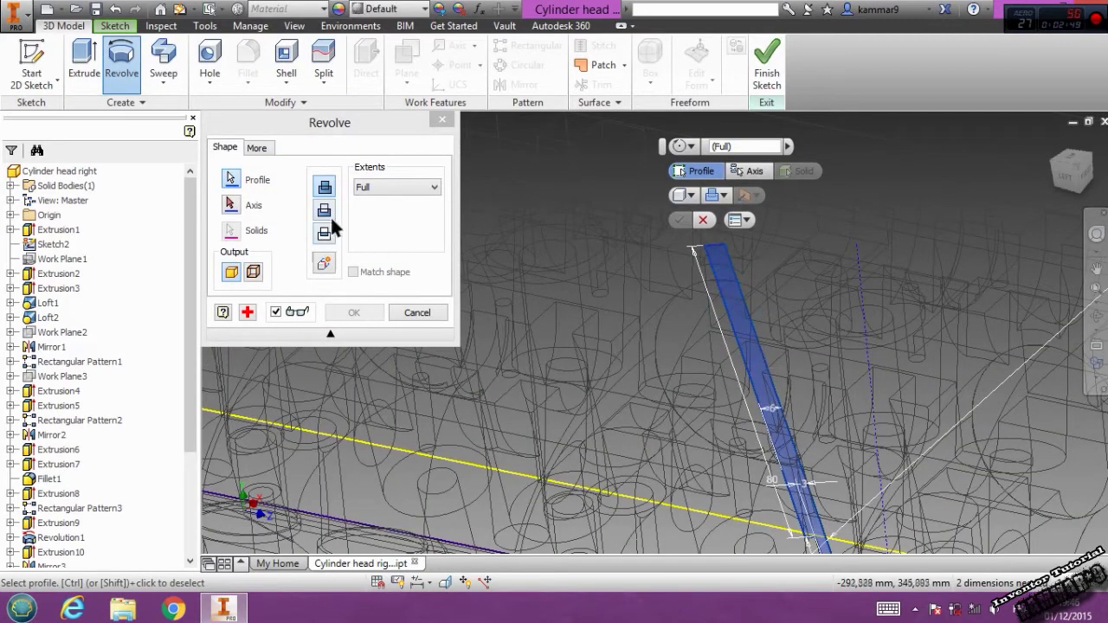
{"action": "left_click", "coordinate": [327, 217]}
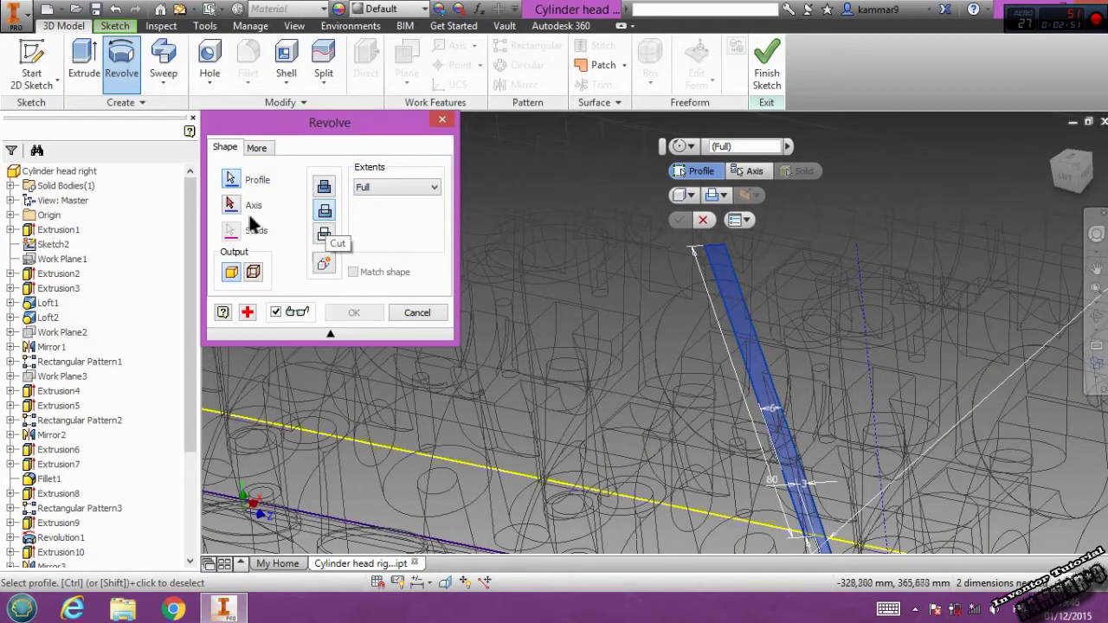
{"action": "left_click", "coordinate": [761, 446]}
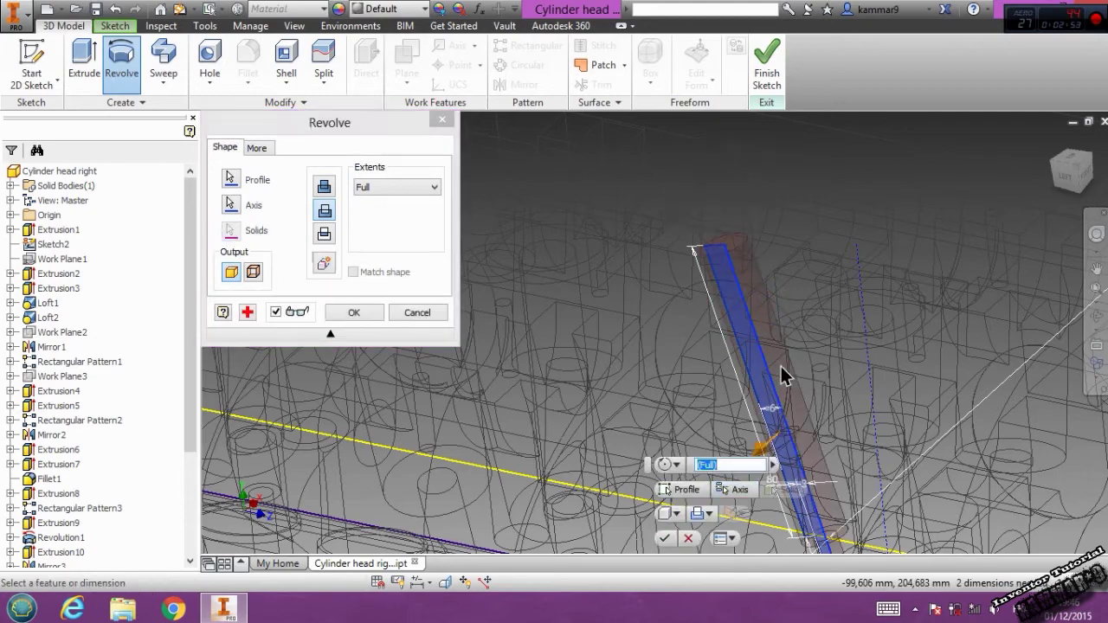
{"action": "middle_click_drag", "start_coordinate": [782, 375], "coordinate": [655, 232]}
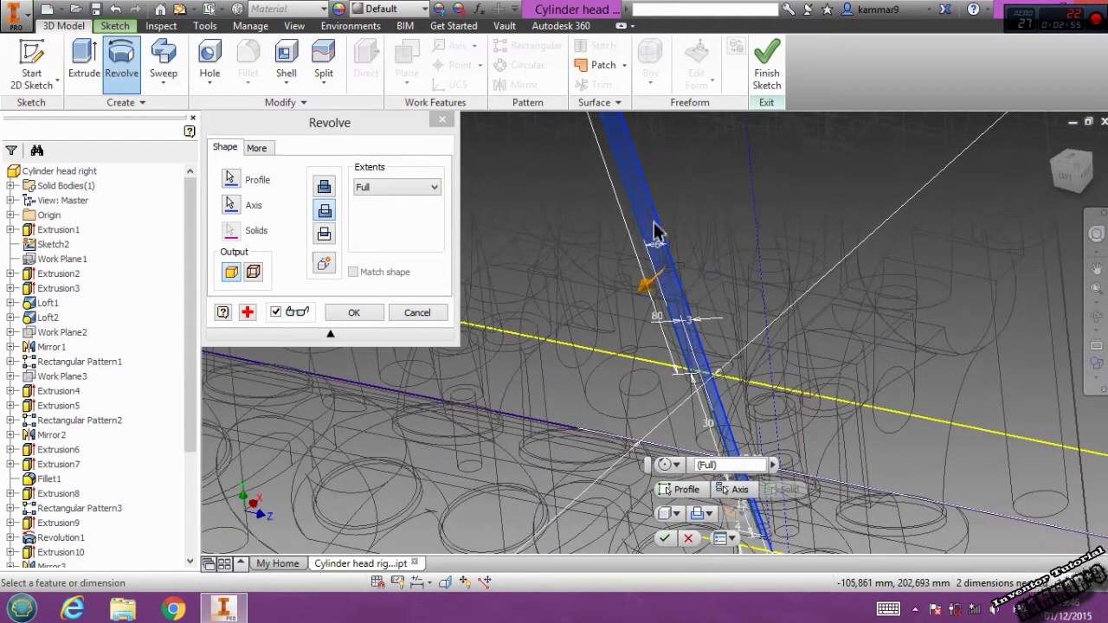
{"action": "left_click", "coordinate": [372, 312]}
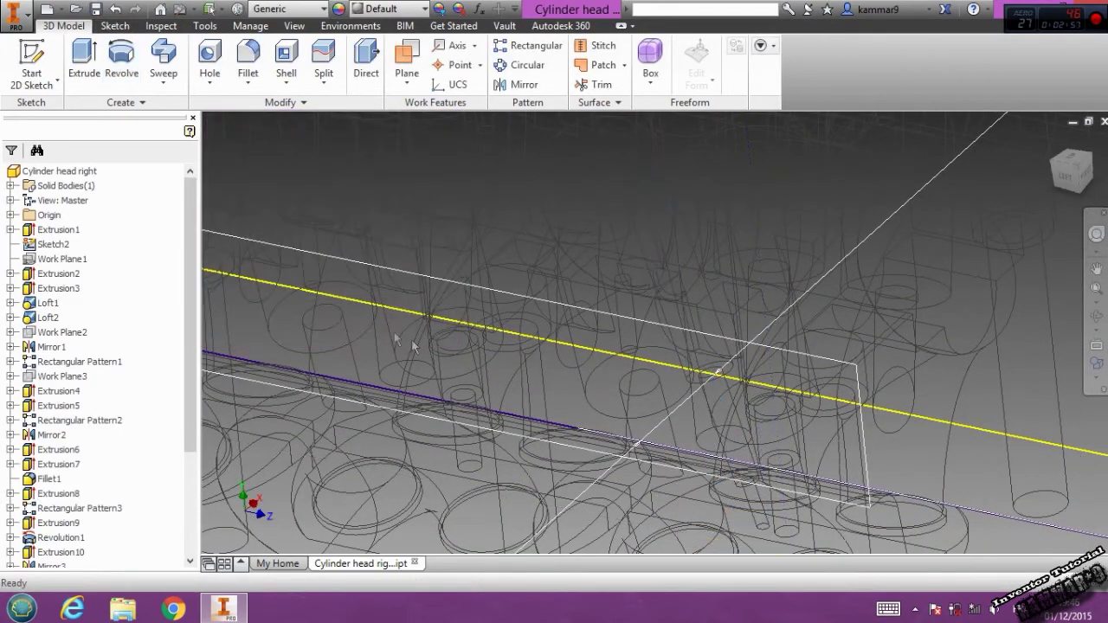
Switch to Shaded with Edges, reposition the view, and select Work Plane2
{"action": "left_click_drag", "start_coordinate": [688, 327], "coordinate": [684, 283]}
{"action": "left_click", "coordinate": [1096, 363]}
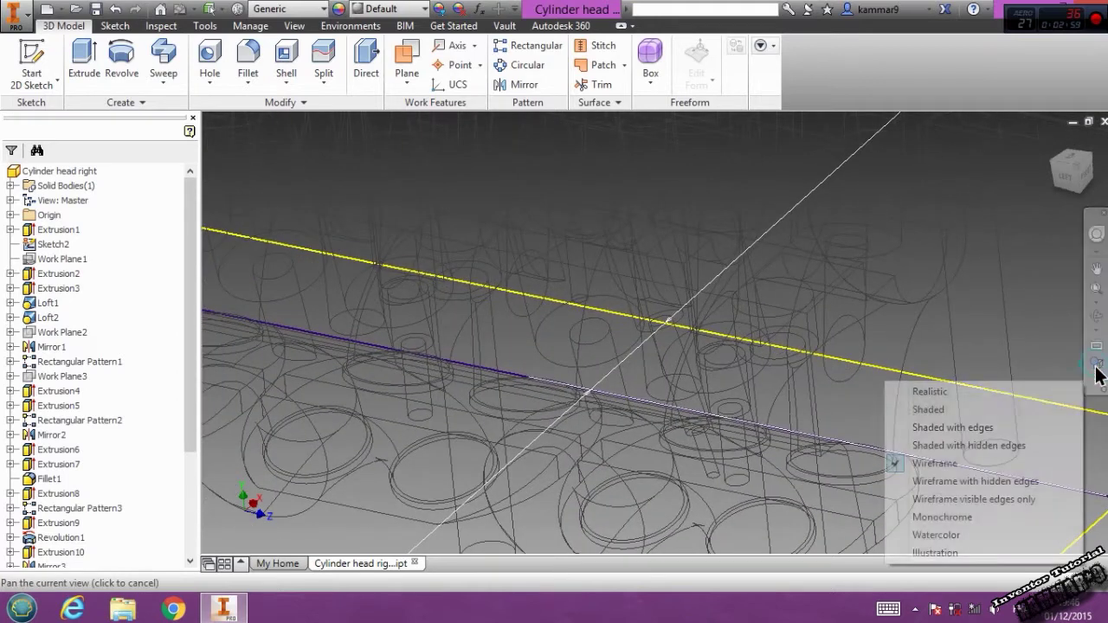
{"action": "left_click", "coordinate": [953, 428]}
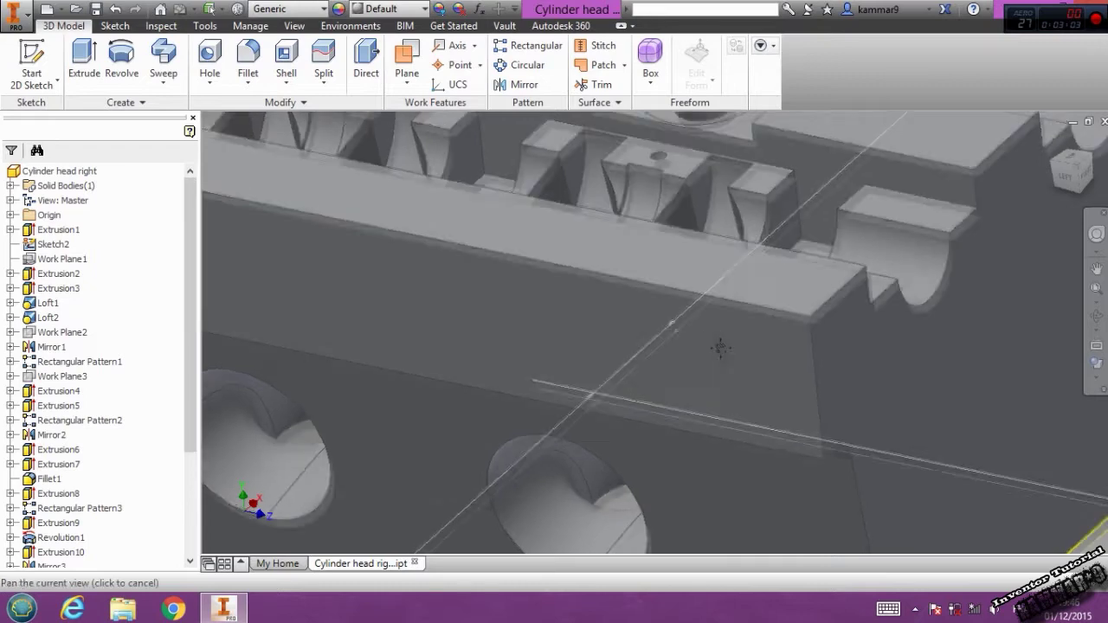
{"action": "left_click_drag", "start_coordinate": [619, 414], "coordinate": [762, 475]}
{"action": "middle_click_drag", "start_coordinate": [594, 249], "coordinate": [656, 322]}
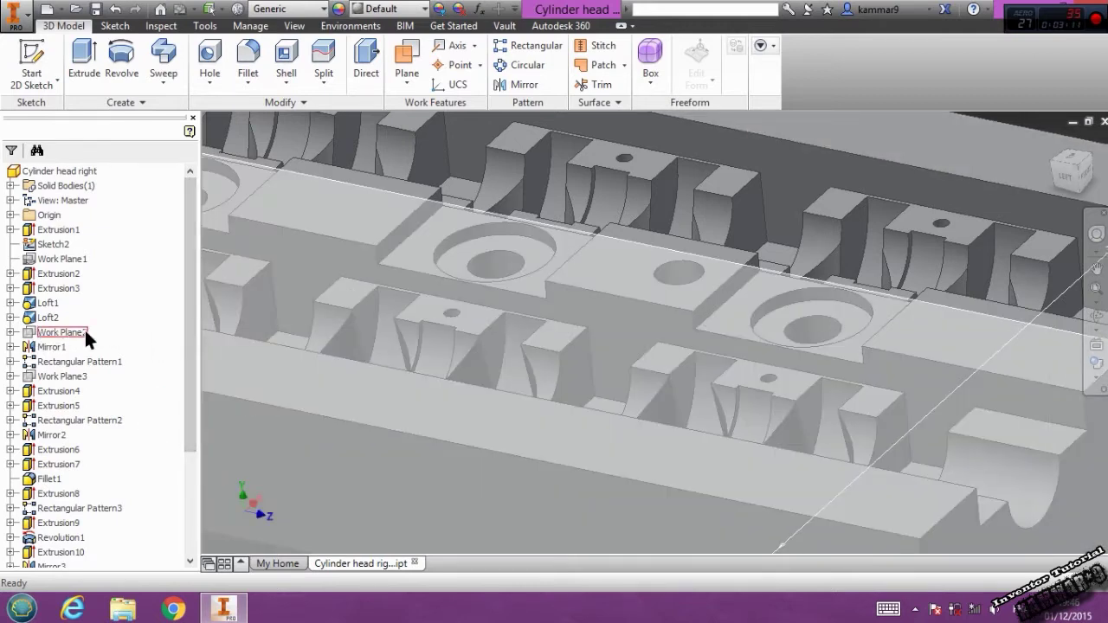
{"action": "left_click", "coordinate": [62, 331]}
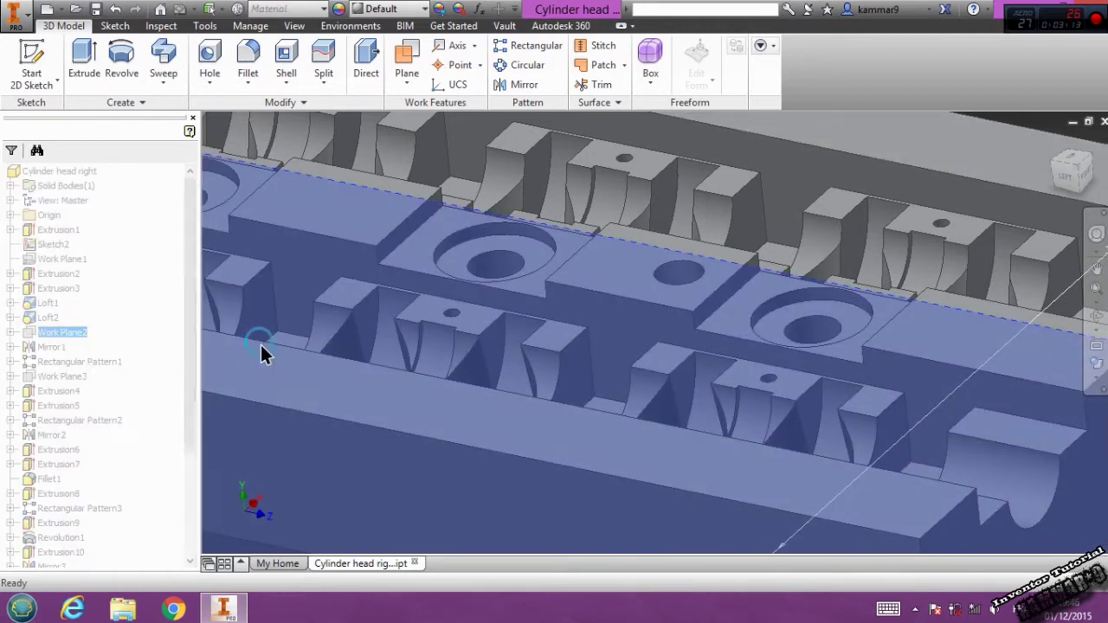
Start a sketch on Work Plane2 and switch the display to wireframe
{"action": "left_click", "coordinate": [260, 345]}
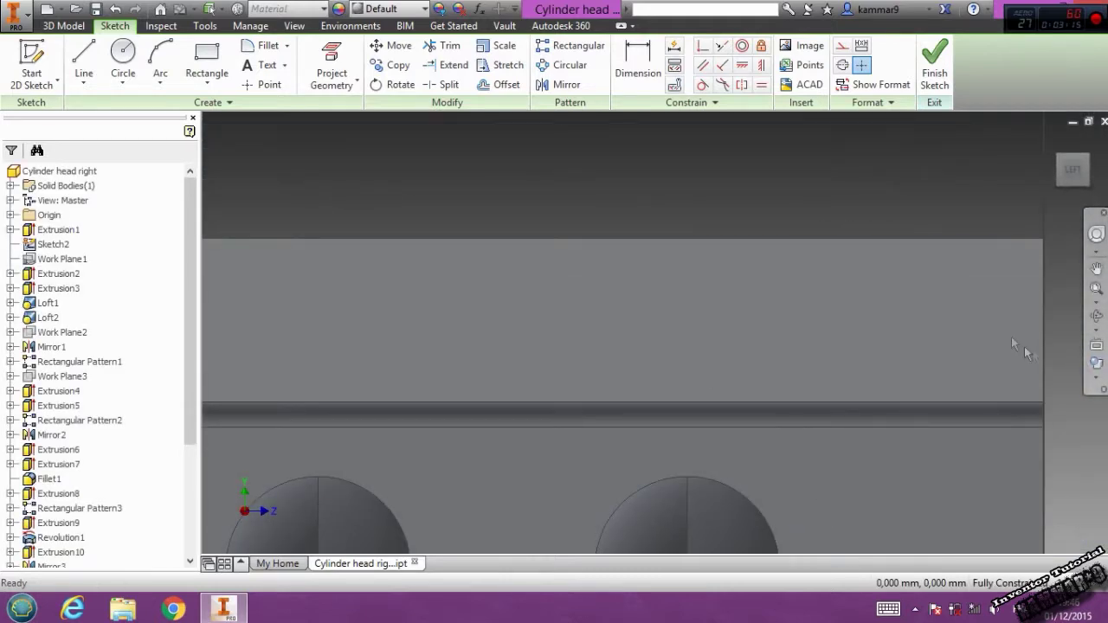
{"action": "left_click", "coordinate": [1097, 368]}
{"action": "left_click", "coordinate": [947, 461]}
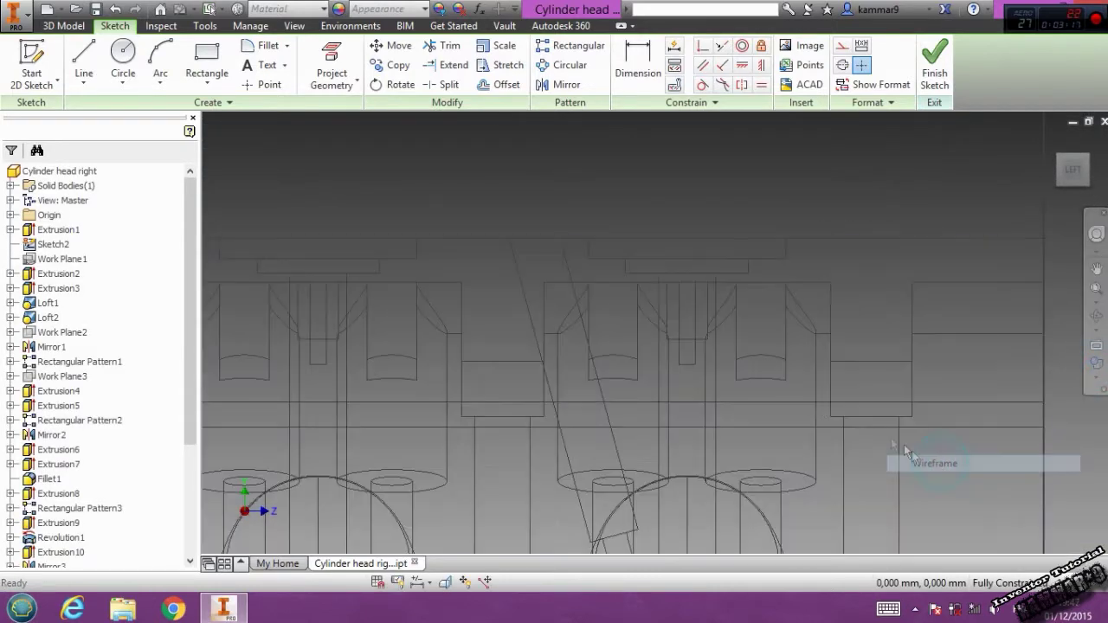
{"action": "scroll", "coordinate": [749, 417], "scroll_direction": "down", "scroll_amount": 2}
{"action": "scroll", "coordinate": [709, 386], "scroll_direction": "down", "scroll_amount": 1}
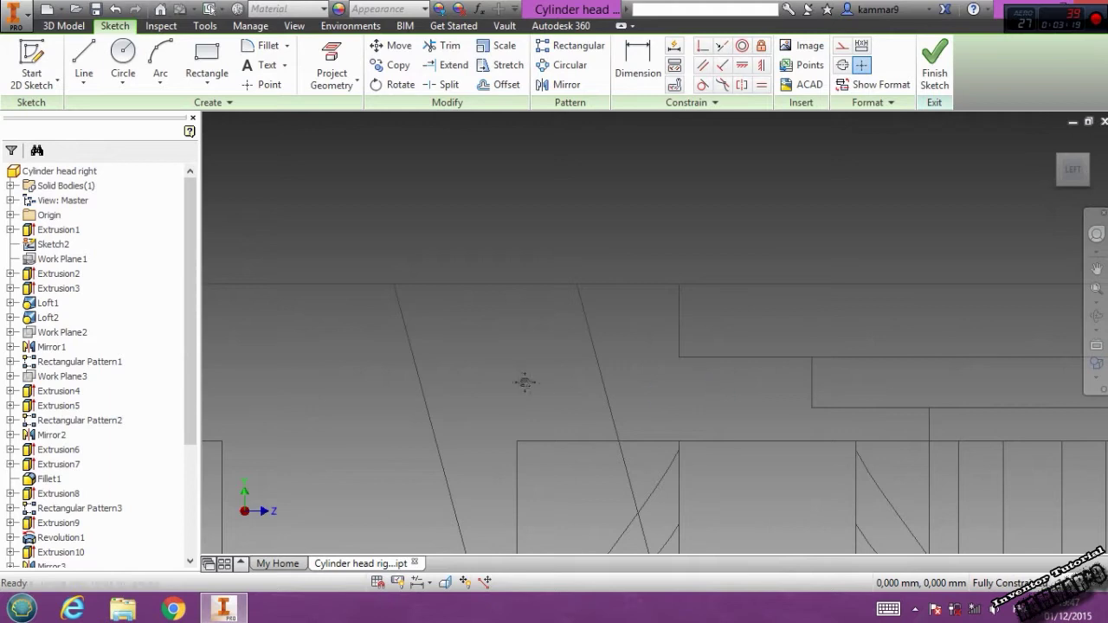
{"action": "middle_click_drag", "start_coordinate": [522, 381], "coordinate": [649, 401]}
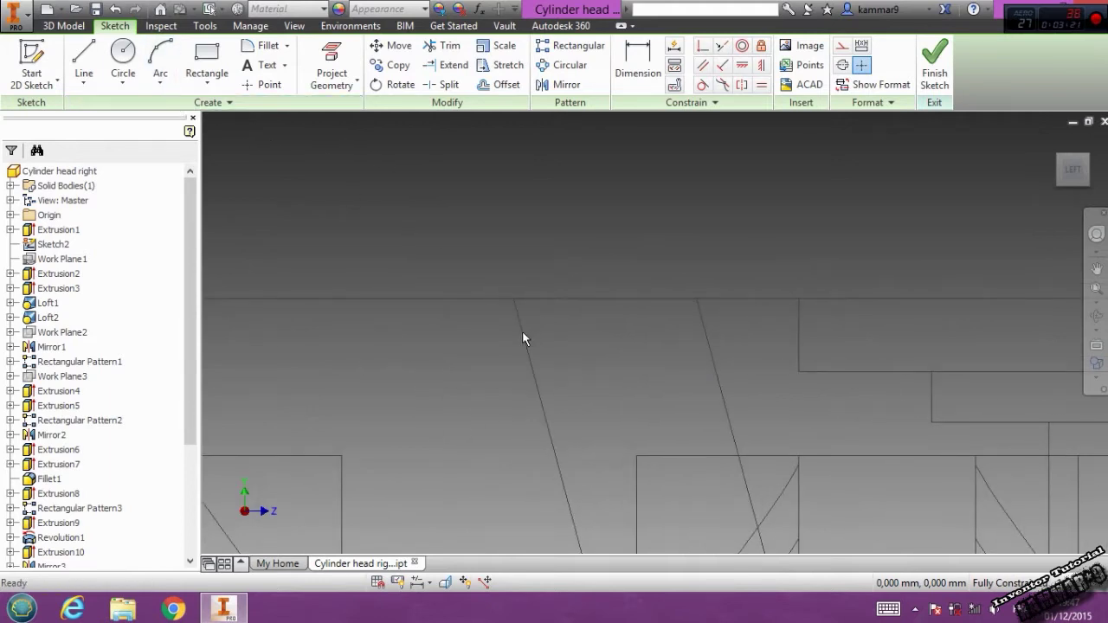
Project the left slanted edge and draw a tilted three-point rectangle across the head's top edge
{"action": "left_click", "coordinate": [324, 62]}
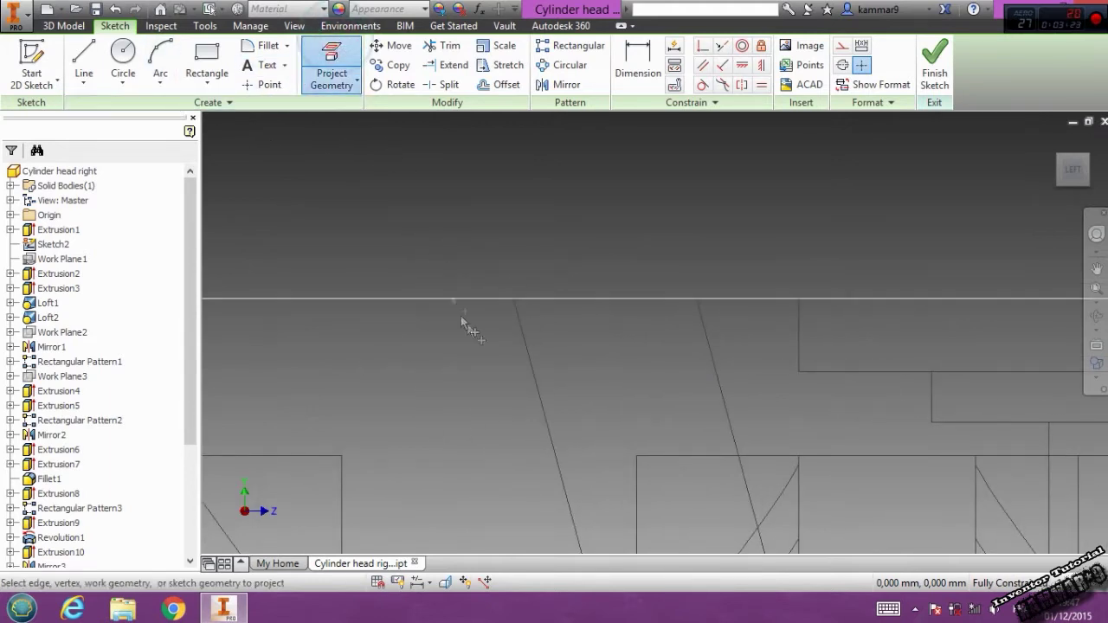
{"action": "left_click", "coordinate": [530, 357]}
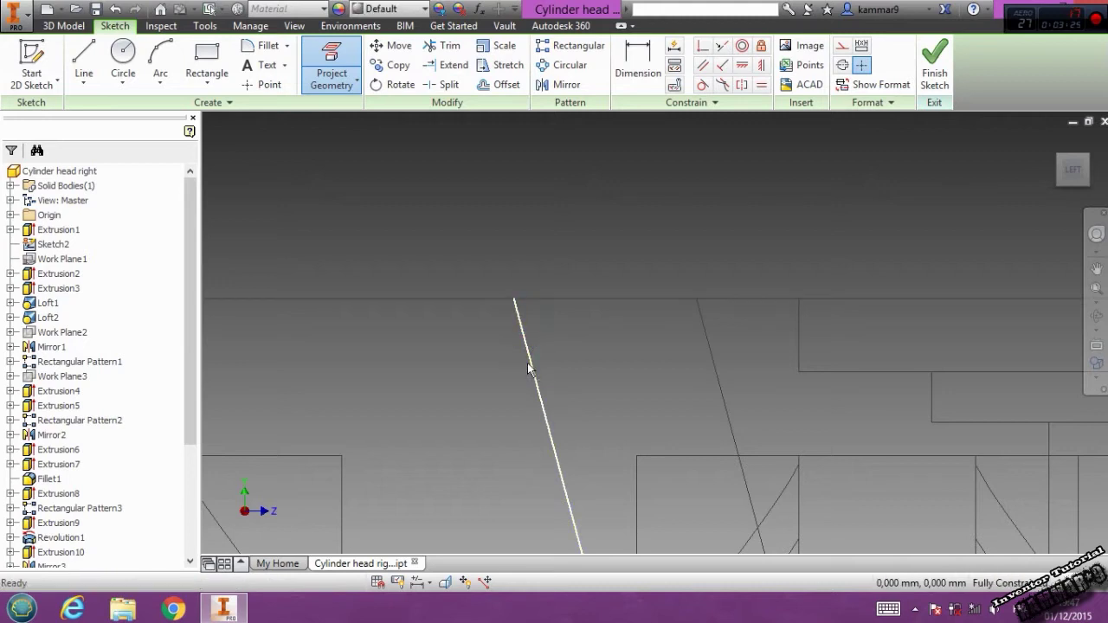
{"action": "left_click", "coordinate": [206, 59]}
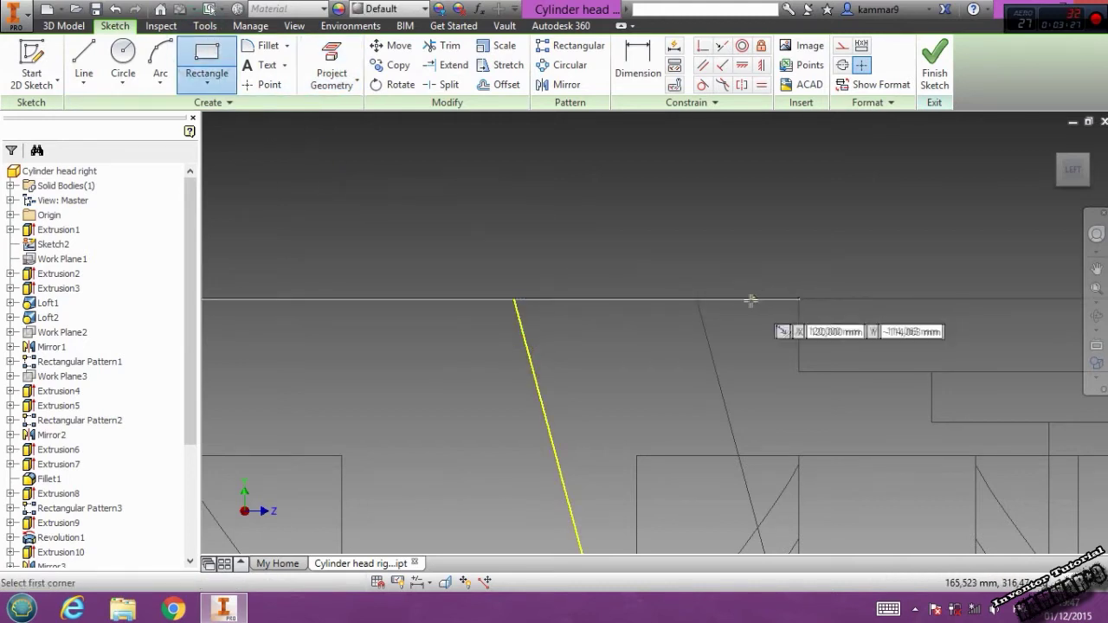
{"action": "left_click", "coordinate": [206, 84]}
{"action": "left_click", "coordinate": [229, 136]}
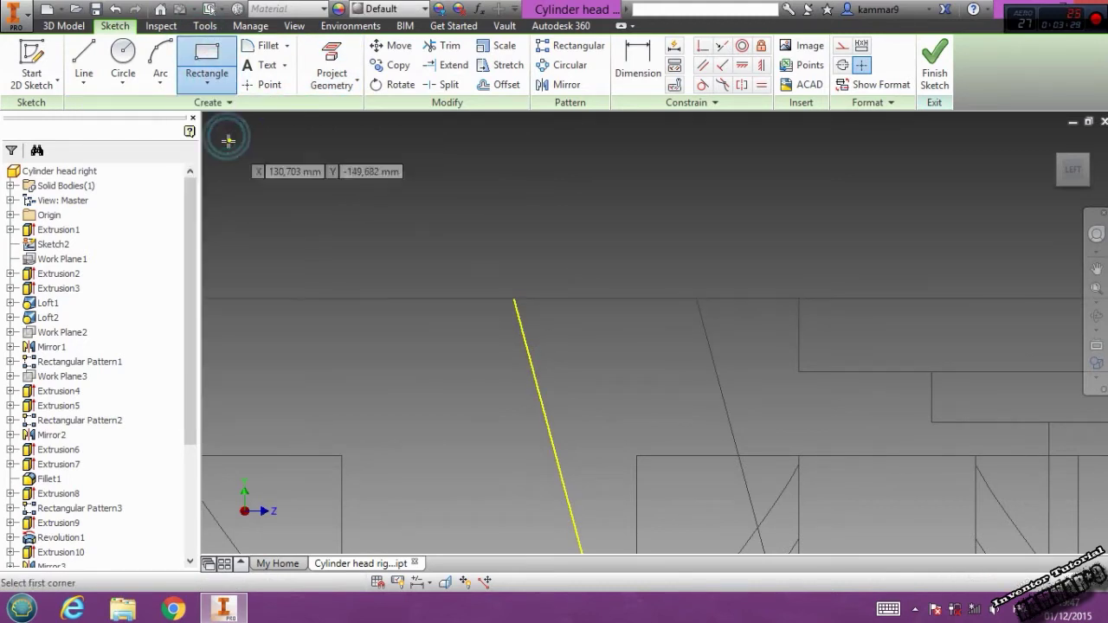
{"action": "left_click", "coordinate": [745, 299]}
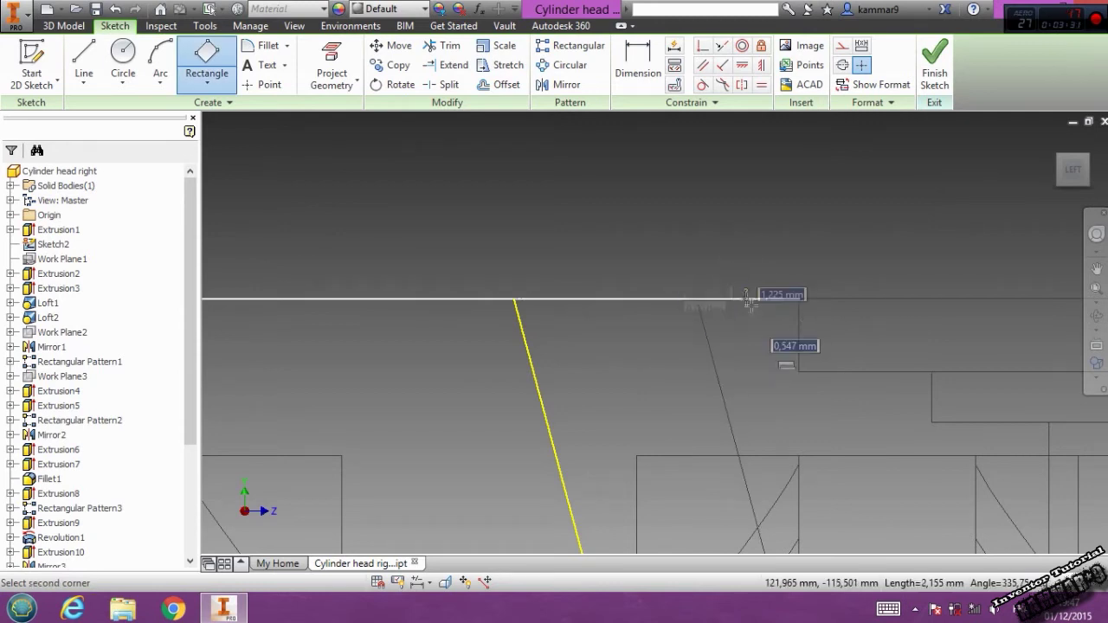
{"action": "left_click", "coordinate": [773, 378]}
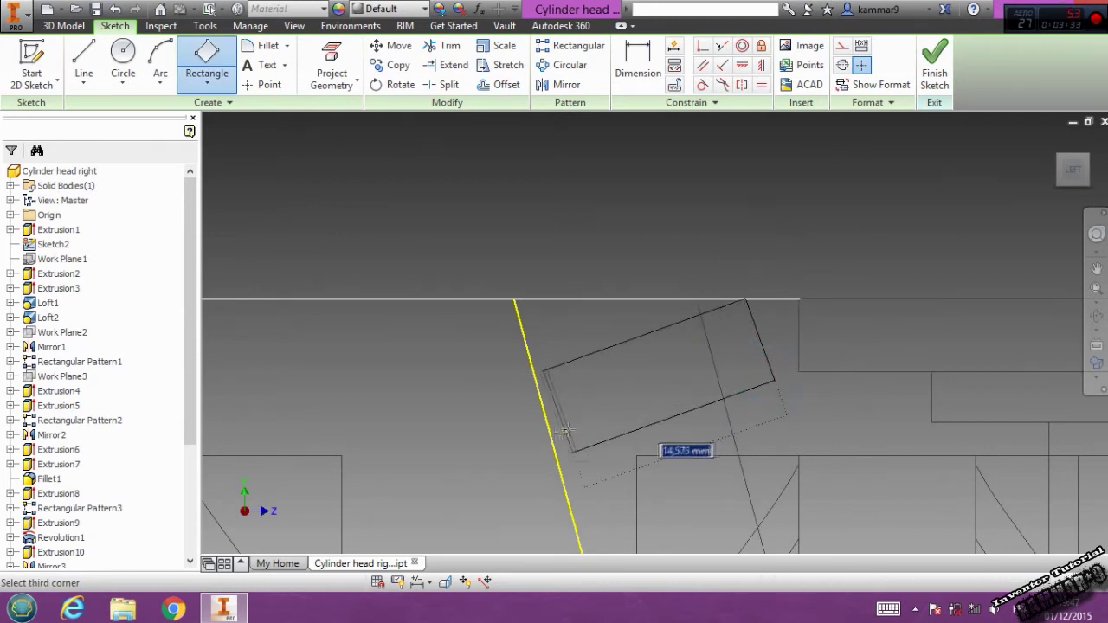
{"action": "left_click", "coordinate": [459, 391]}
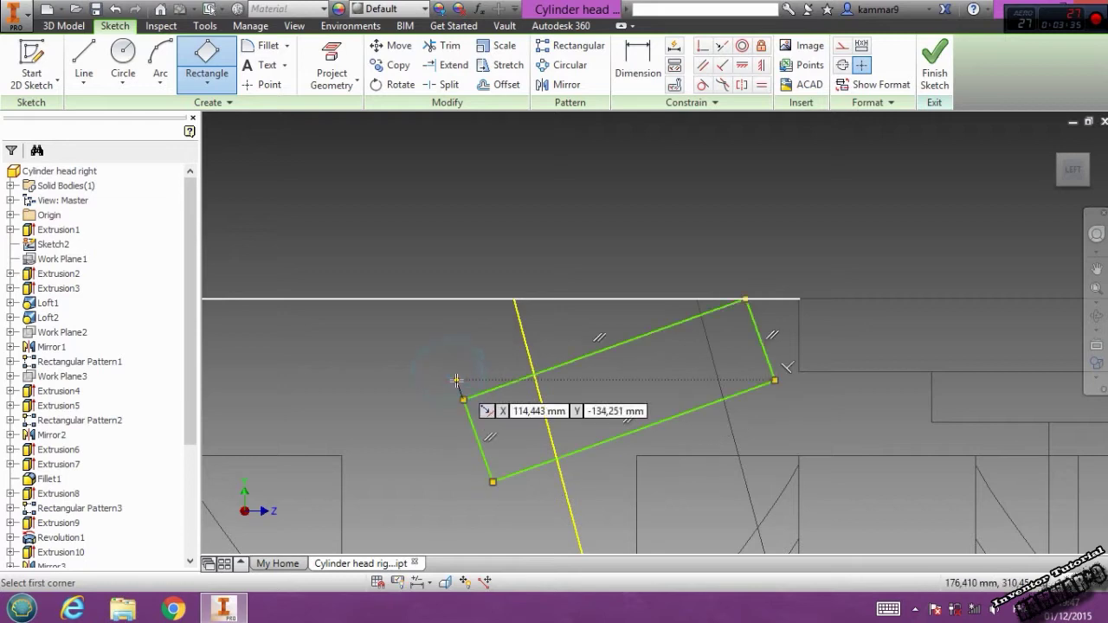
{"action": "key", "text": "Escape"}
{"action": "left_click_drag", "start_coordinate": [746, 300], "coordinate": [699, 214]}
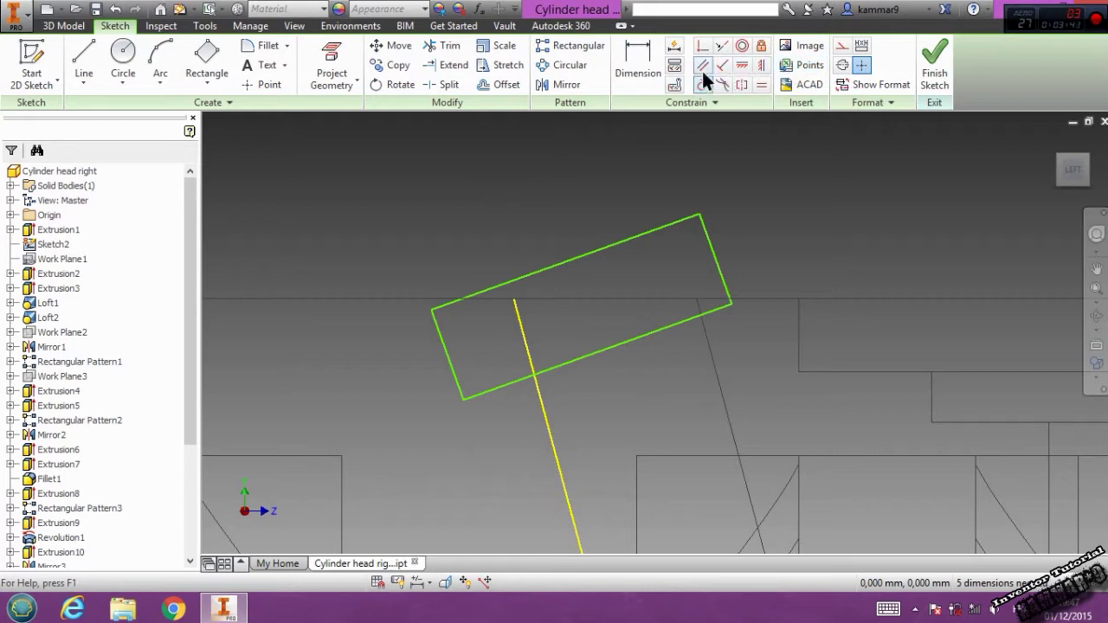
Make the rectangle's left edge parallel to the projected line, offset 4 mm
{"action": "left_click", "coordinate": [449, 365]}
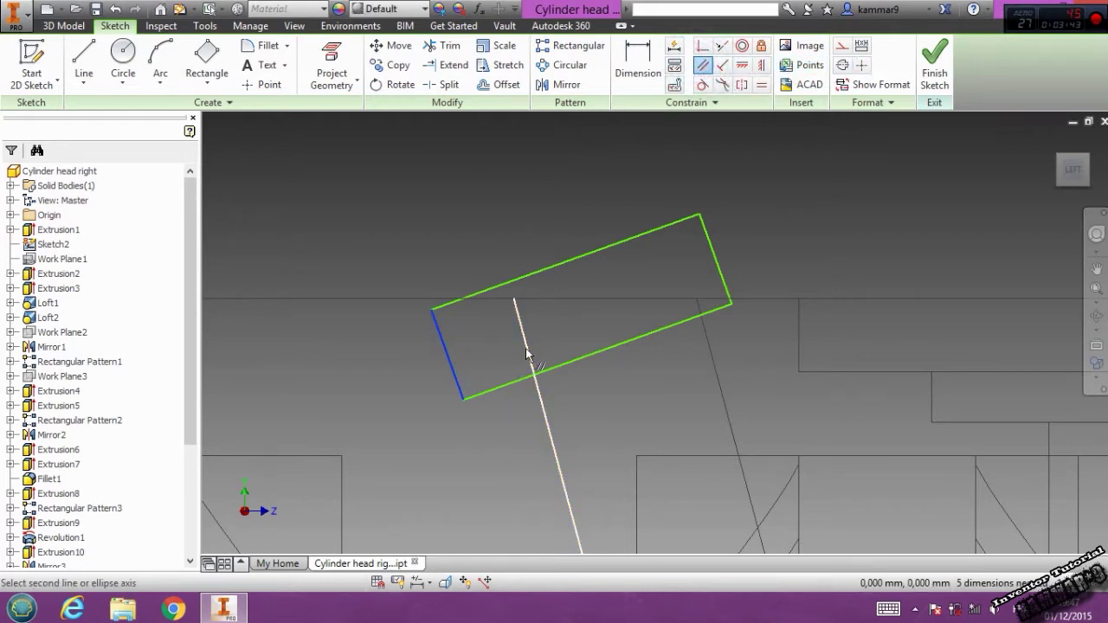
{"action": "left_click", "coordinate": [527, 353]}
{"action": "left_click", "coordinate": [637, 62]}
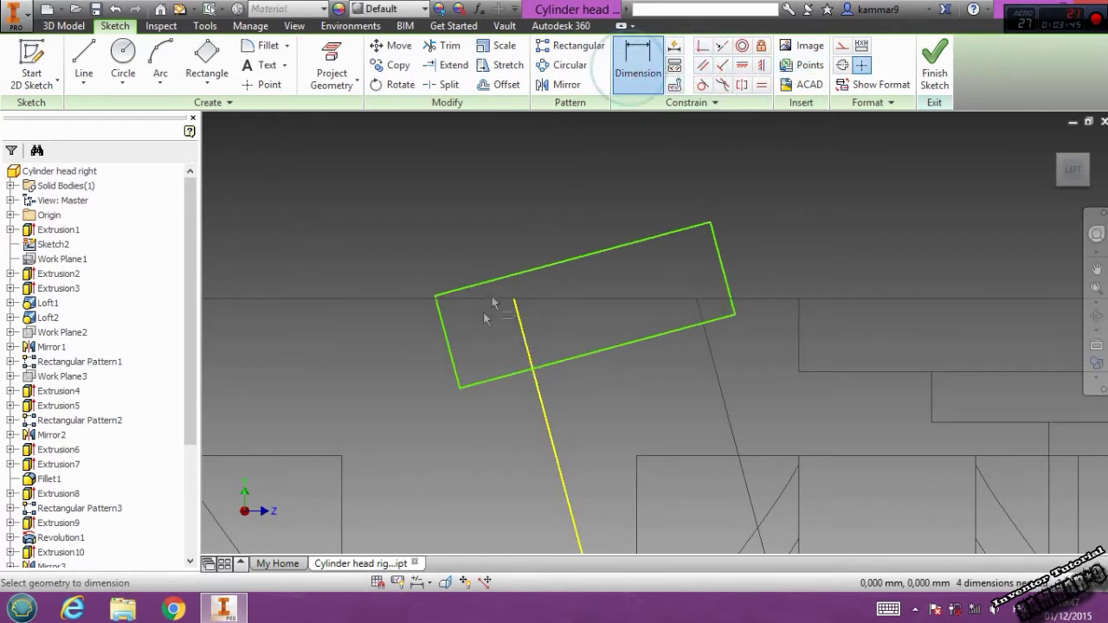
{"action": "left_click", "coordinate": [451, 353]}
{"action": "left_click", "coordinate": [529, 349]}
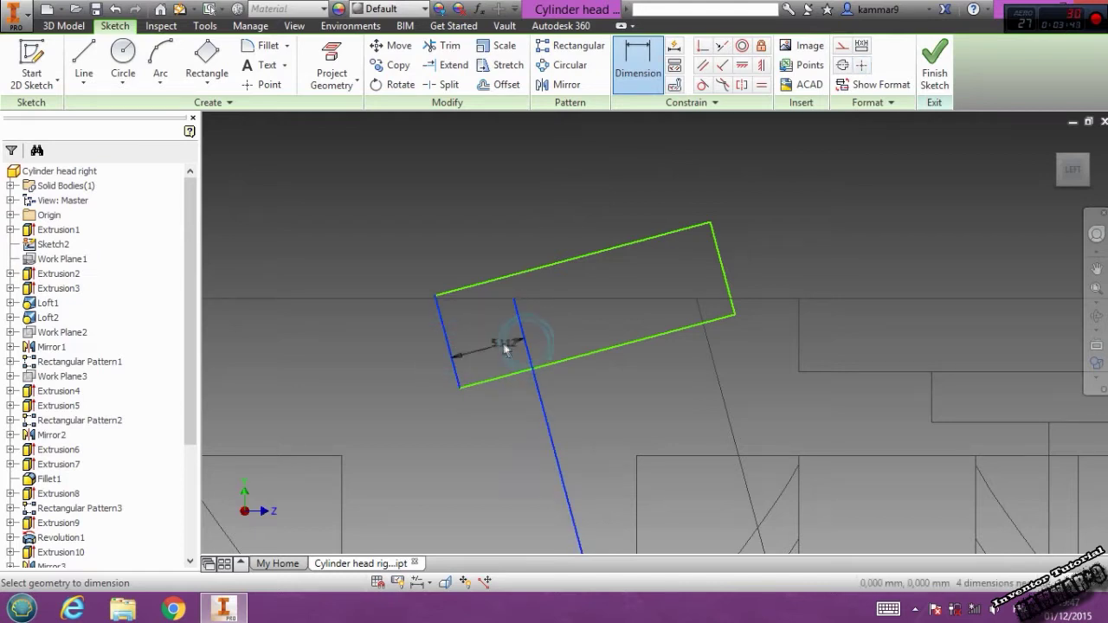
{"action": "left_click", "coordinate": [495, 344]}
{"action": "type", "text": "4"}
{"action": "key", "text": "Return"}
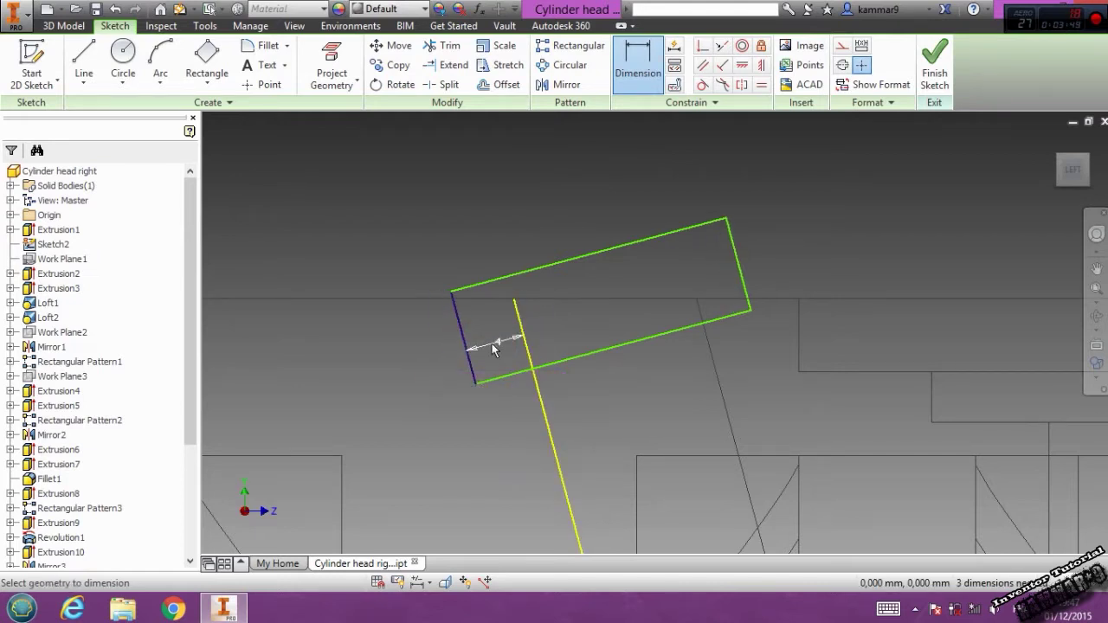
Dimension the top edge to 20, pin the lower-right corner perpendicular, and finish the sketch
{"action": "left_click", "coordinate": [544, 268]}
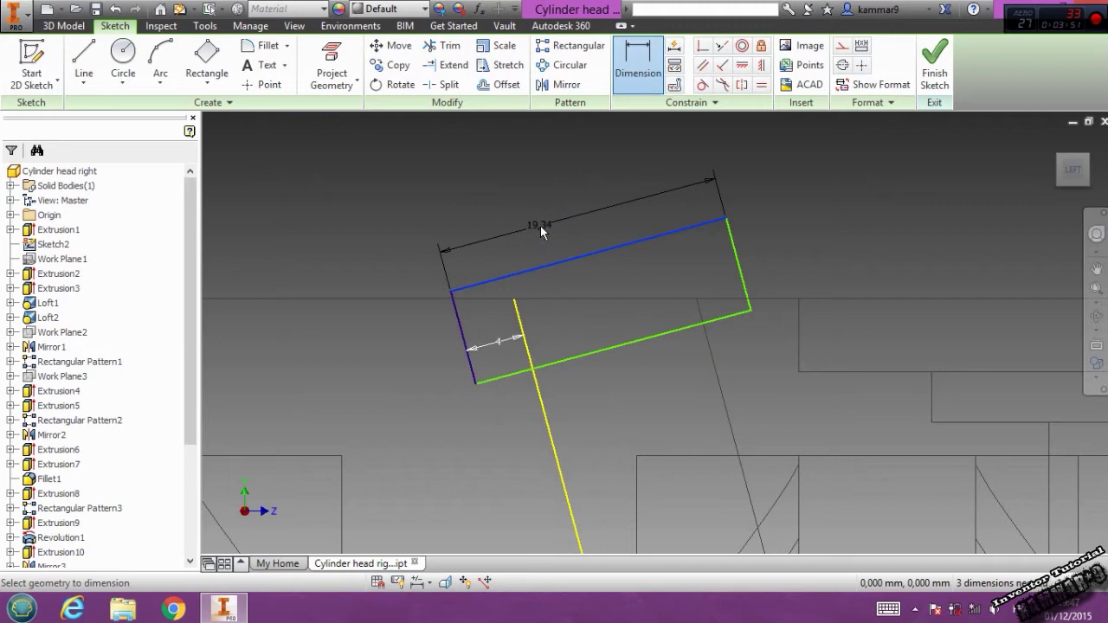
{"action": "left_click", "coordinate": [537, 222]}
{"action": "type", "text": "20"}
{"action": "key", "text": "Return"}
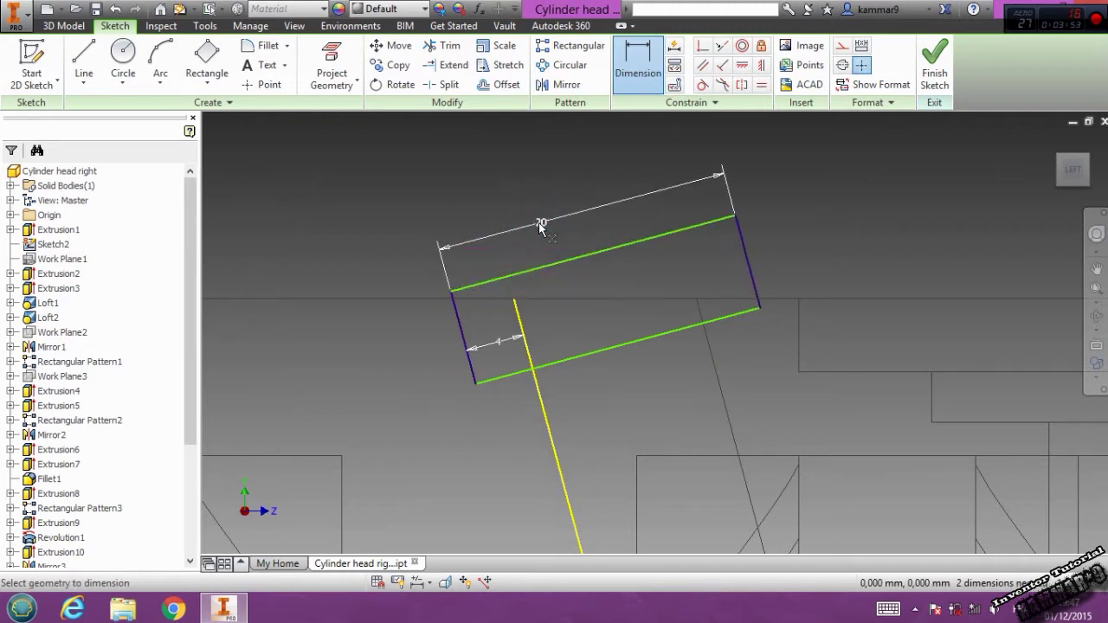
{"action": "left_click", "coordinate": [702, 45]}
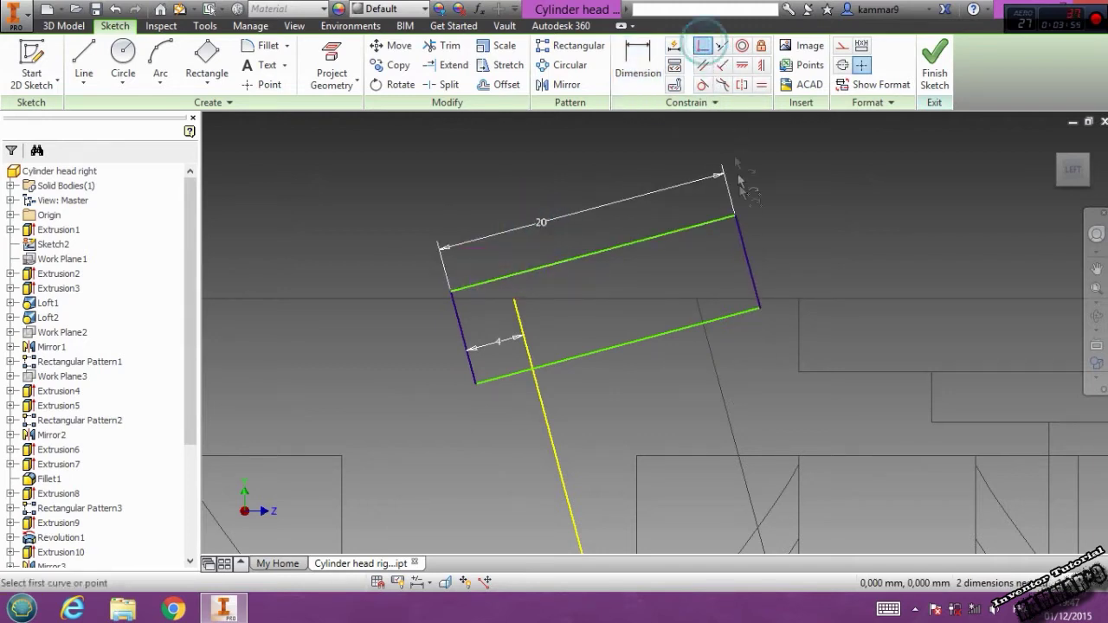
{"action": "left_click", "coordinate": [760, 309]}
{"action": "left_click", "coordinate": [779, 302]}
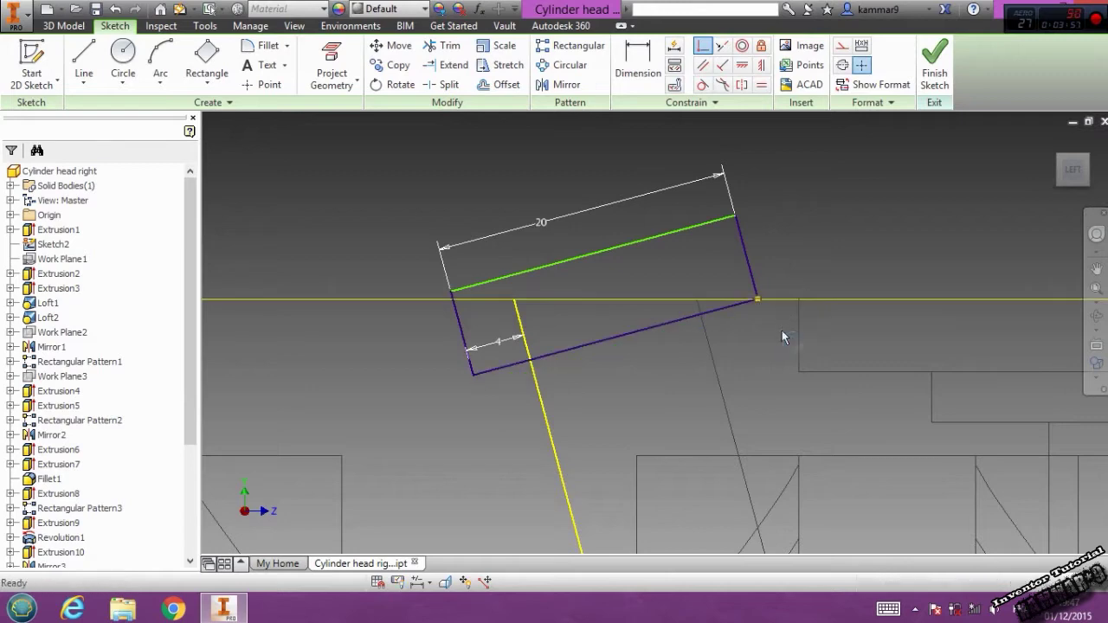
{"action": "middle_click_drag", "start_coordinate": [541, 255], "coordinate": [608, 260]}
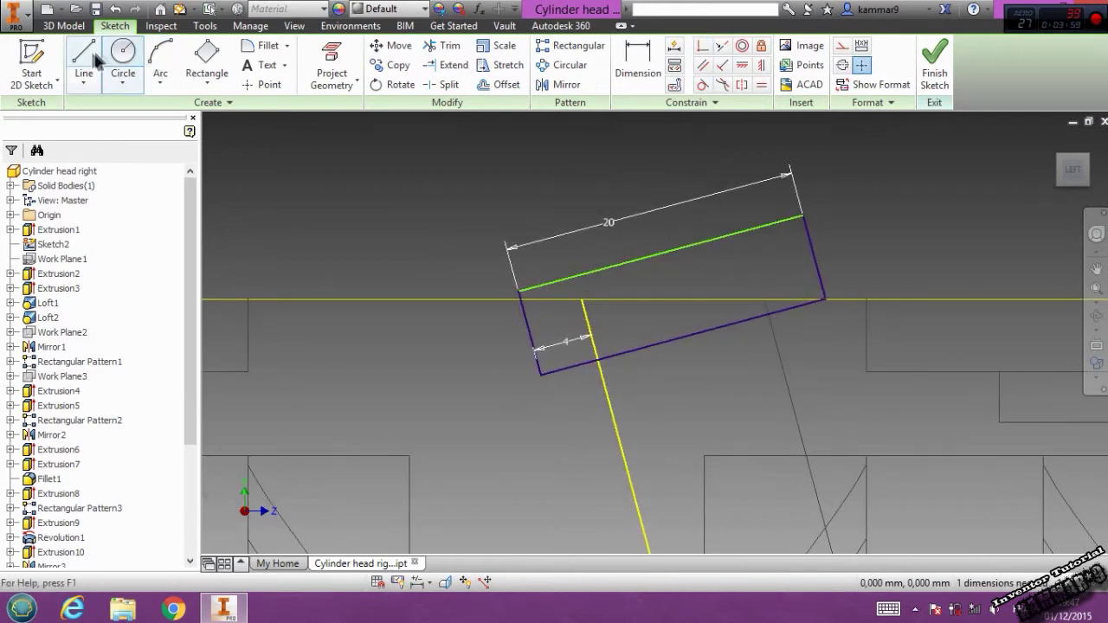
{"action": "left_click", "coordinate": [64, 25]}
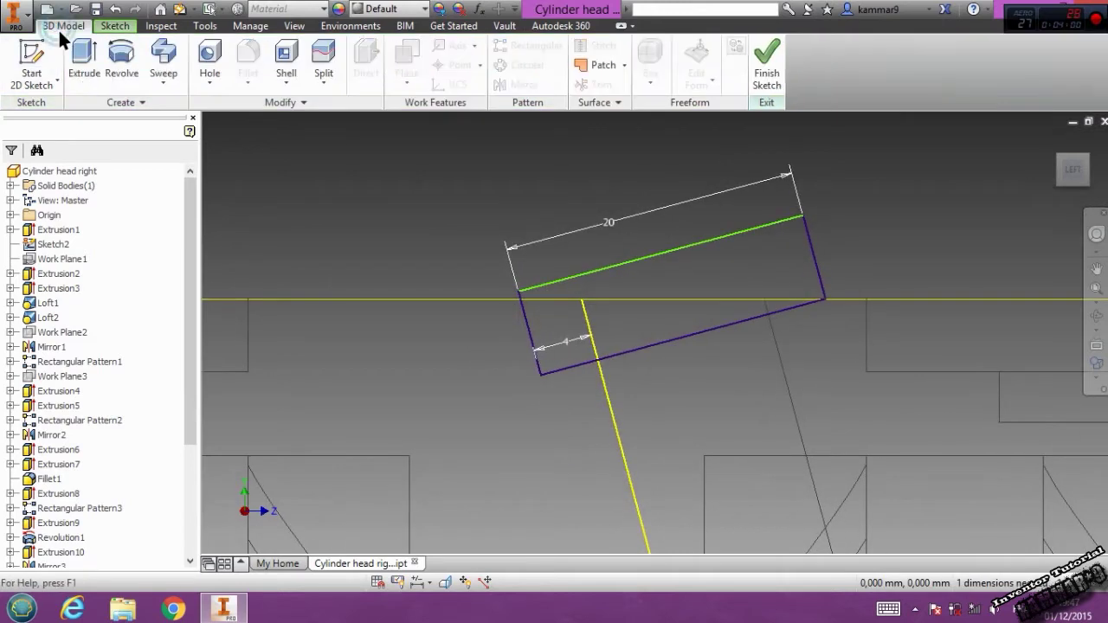
Cut-extrude the tilted rectangle 40 mm symmetrically and save the part with Ctrl+S
{"action": "left_click", "coordinate": [87, 84]}
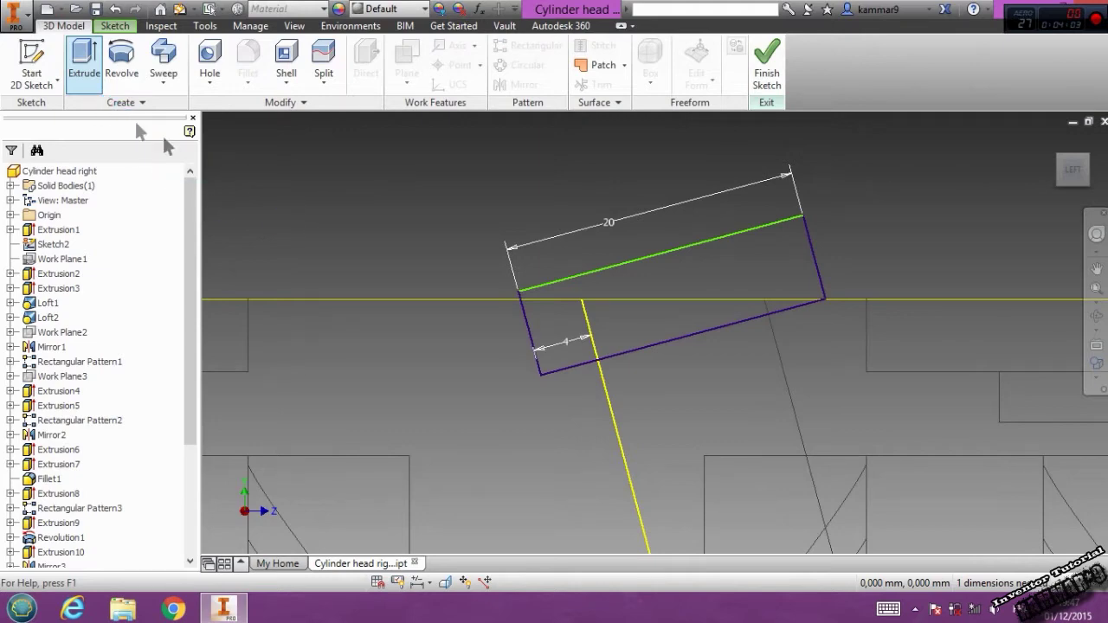
{"action": "left_click", "coordinate": [312, 282]}
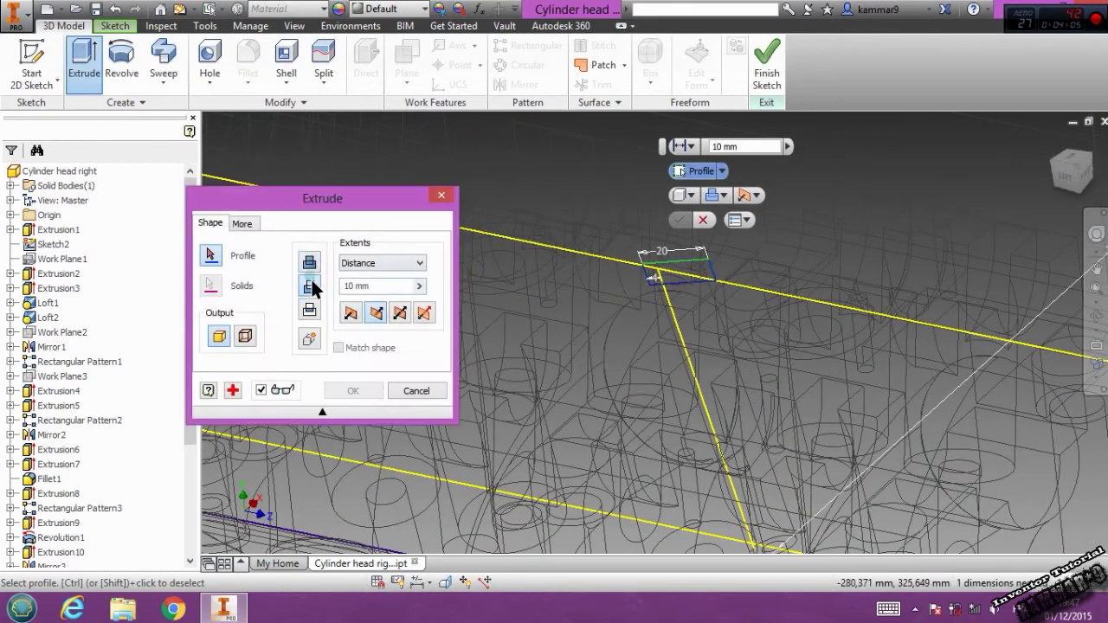
{"action": "double_click", "coordinate": [348, 286]}
{"action": "type", "text": "40"}
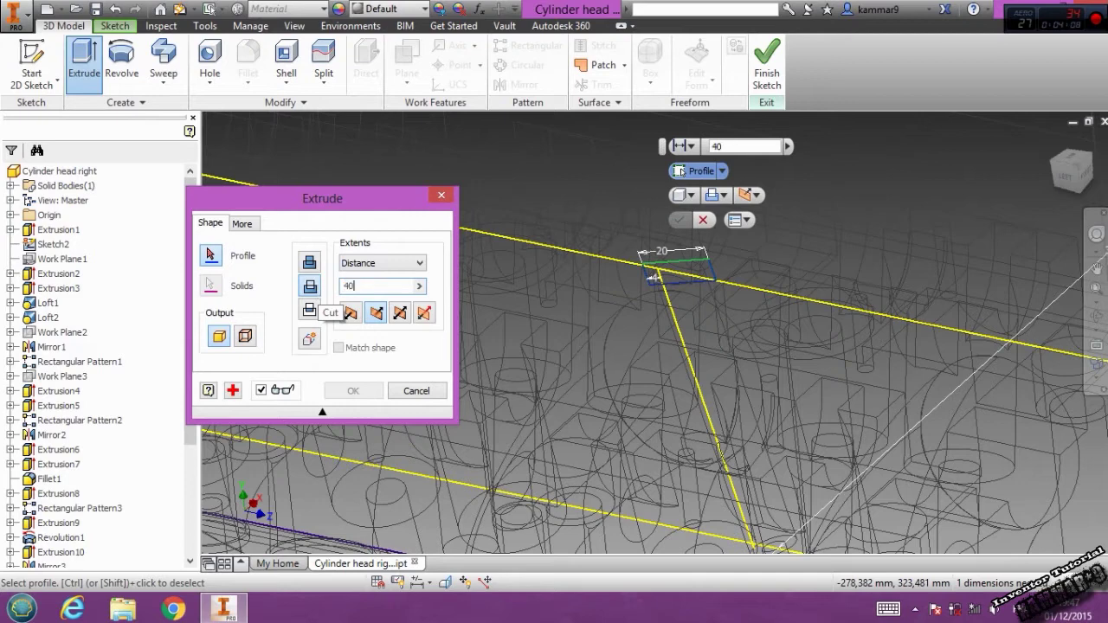
{"action": "left_click", "coordinate": [400, 312]}
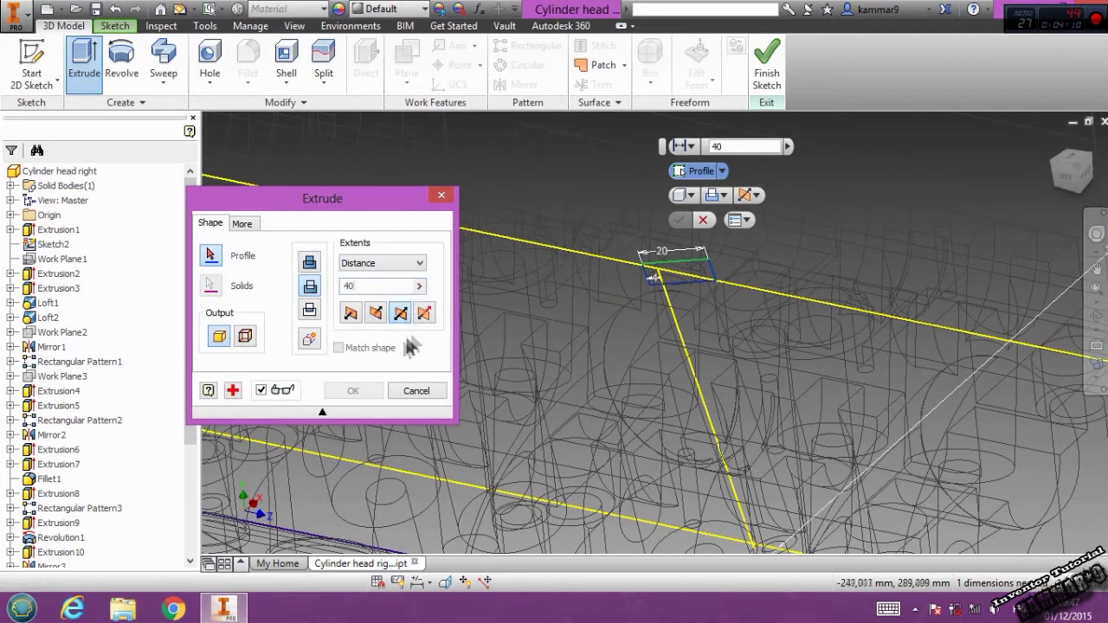
{"action": "left_click", "coordinate": [693, 288]}
{"action": "left_click", "coordinate": [362, 385]}
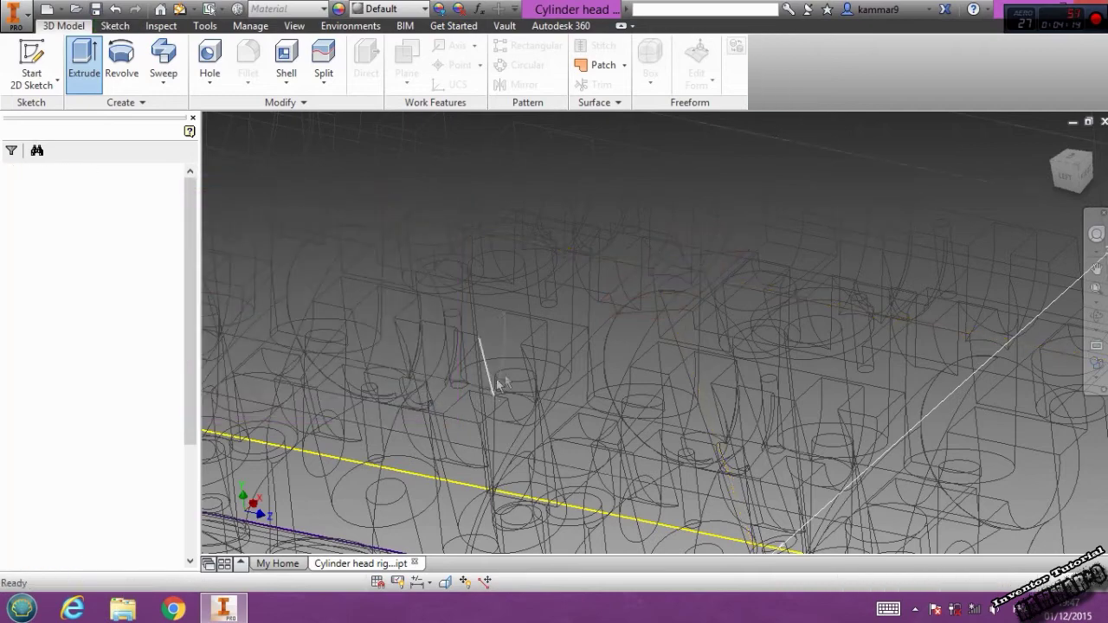
{"action": "key", "text": "ctrl+s"}
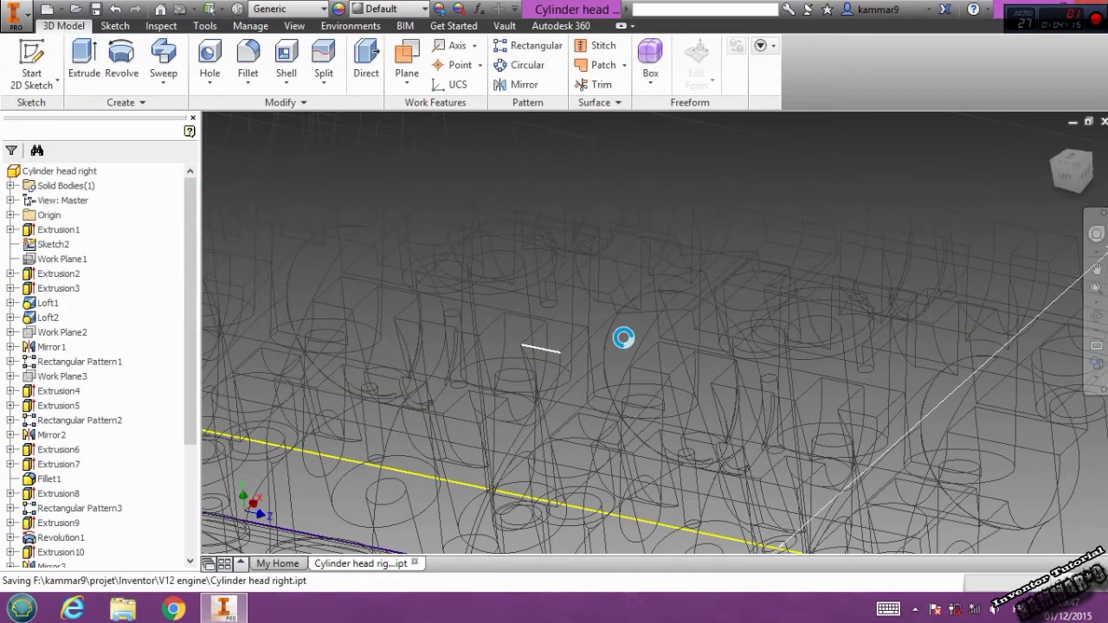
Switch the visual style to Shaded and select Revolution4 and Extrusion14 in the browser
{"action": "middle_click_drag", "start_coordinate": [780, 320], "coordinate": [791, 354]}
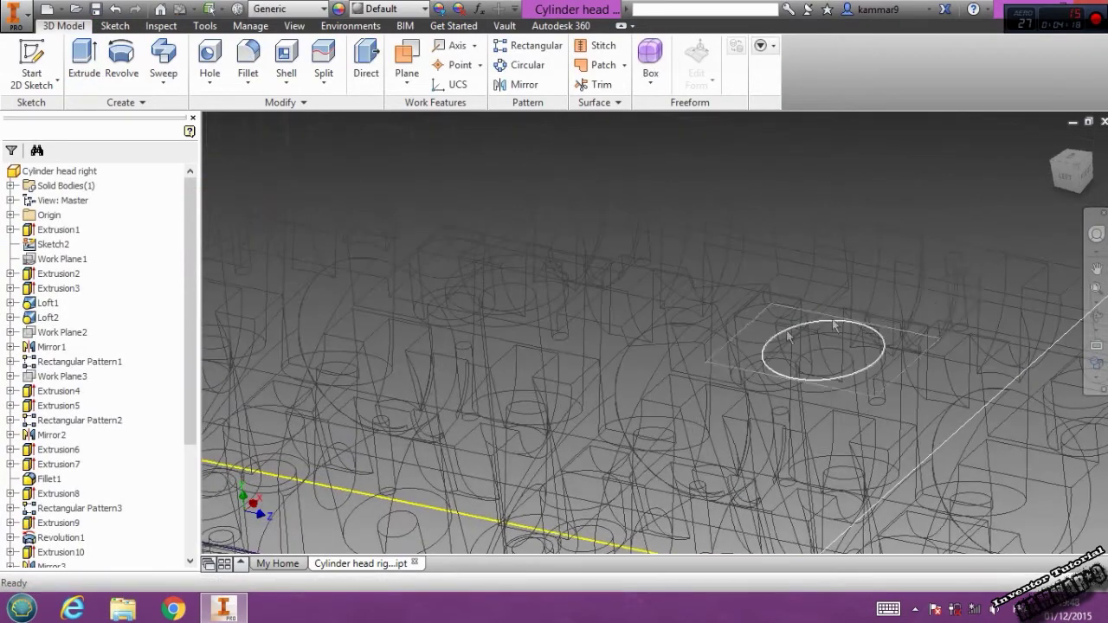
{"action": "left_click", "coordinate": [1104, 381]}
{"action": "left_click", "coordinate": [929, 410]}
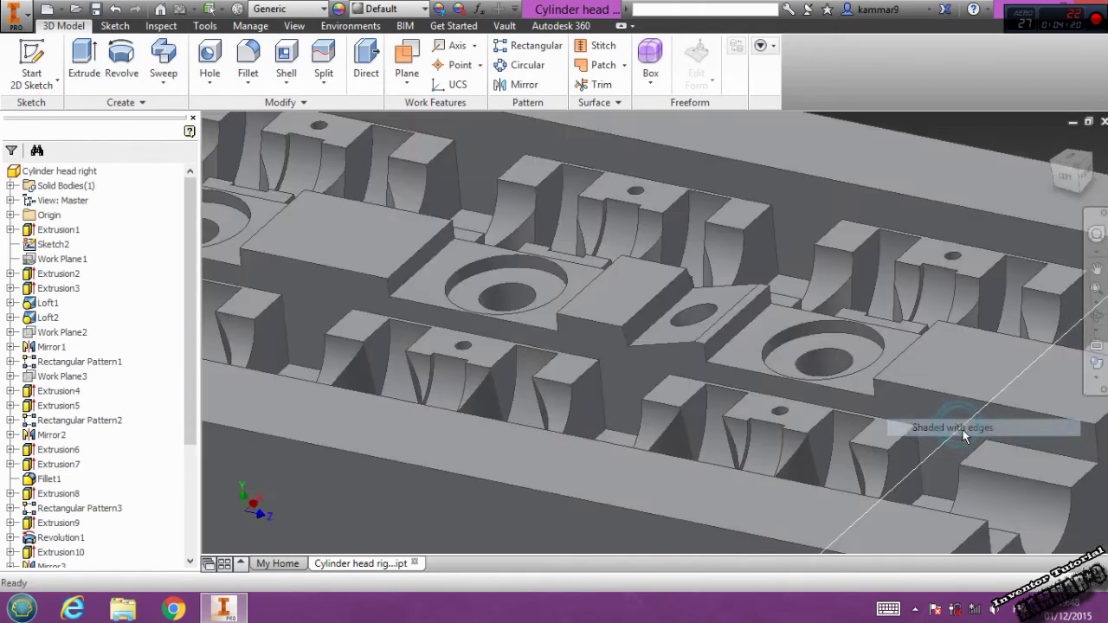
{"action": "mouse_move", "coordinate": [693, 351]}
{"action": "middle_mouse_down"}
{"action": "mouse_move", "coordinate": [744, 359]}
{"action": "mouse_move", "coordinate": [721, 320]}
{"action": "middle_mouse_up"}
{"action": "left_click_drag", "start_coordinate": [194, 400], "coordinate": [205, 539]}
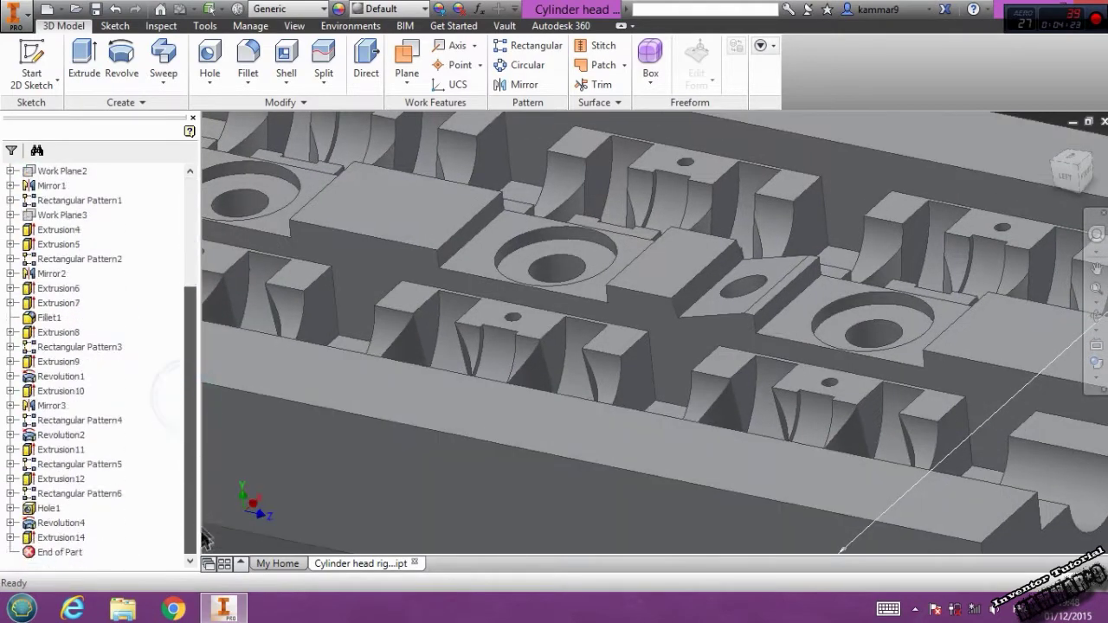
{"action": "left_click", "coordinate": [63, 537]}
{"action": "middle_click_drag", "start_coordinate": [430, 381], "coordinate": [470, 386]}
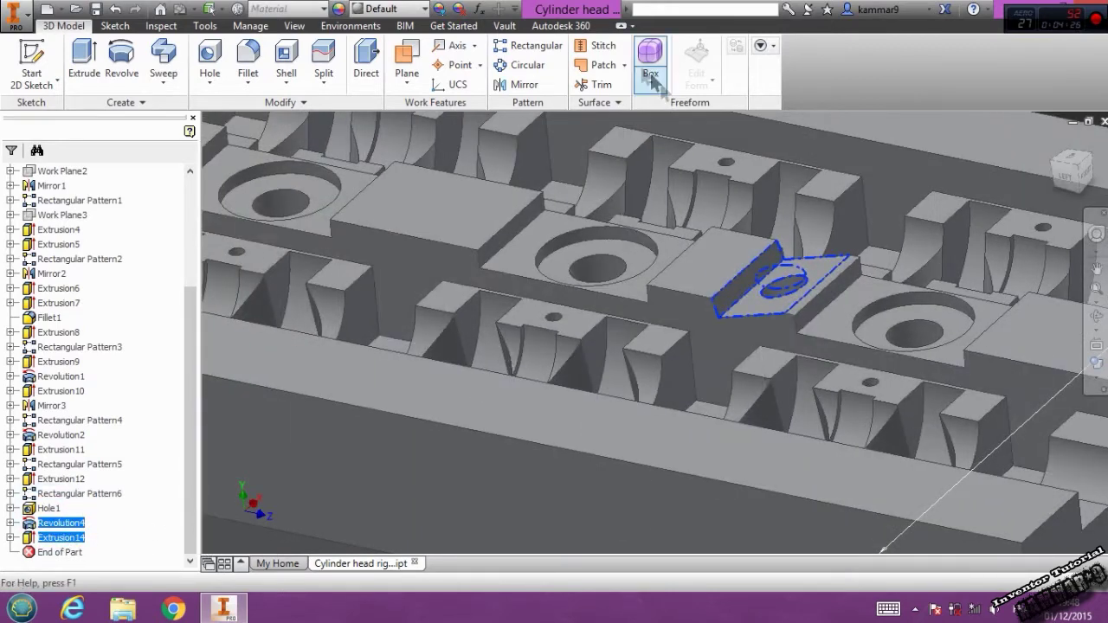
Rectangular-pattern the bore and notch along the long edge: 6 instances at 90 mm spacing
{"action": "left_click", "coordinate": [530, 45]}
{"action": "left_click", "coordinate": [663, 292]}
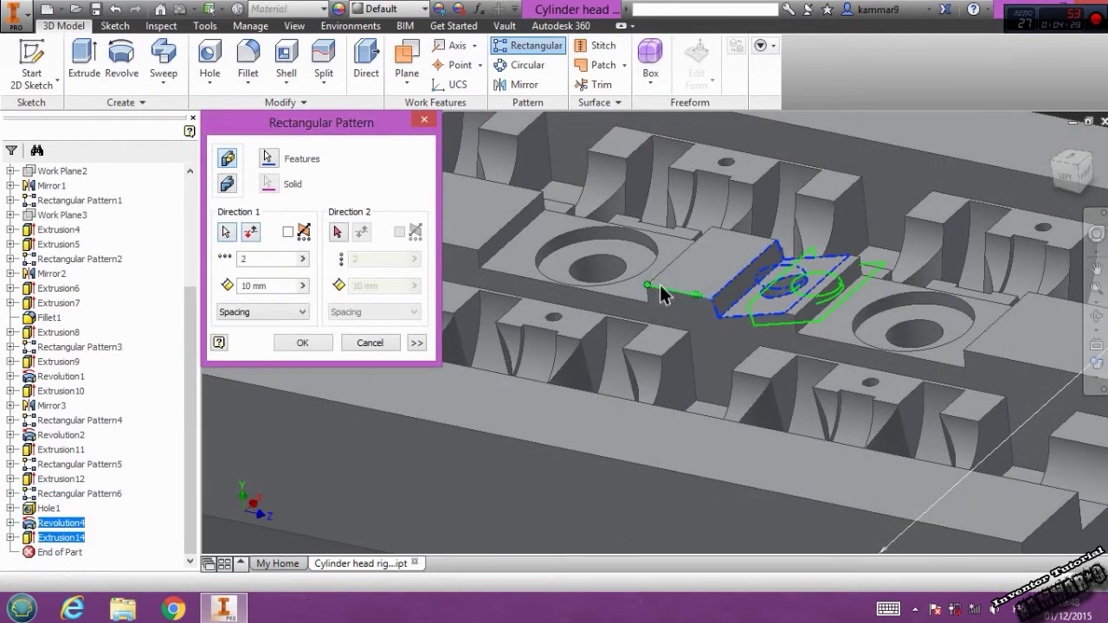
{"action": "double_click", "coordinate": [280, 259]}
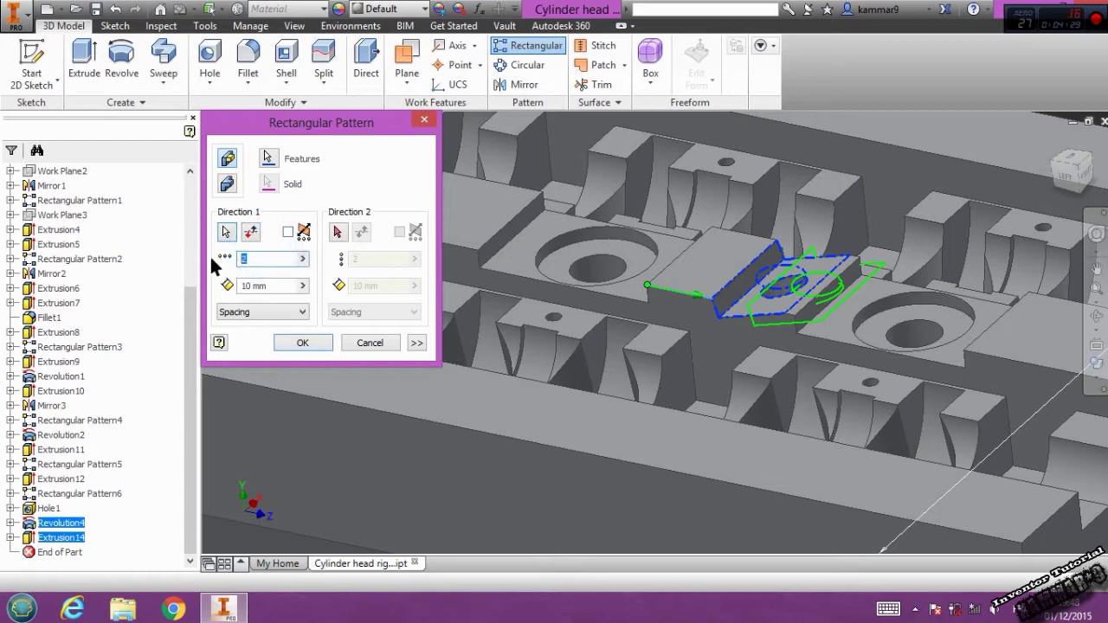
{"action": "type", "text": "6"}
{"action": "type", "text": "9"}
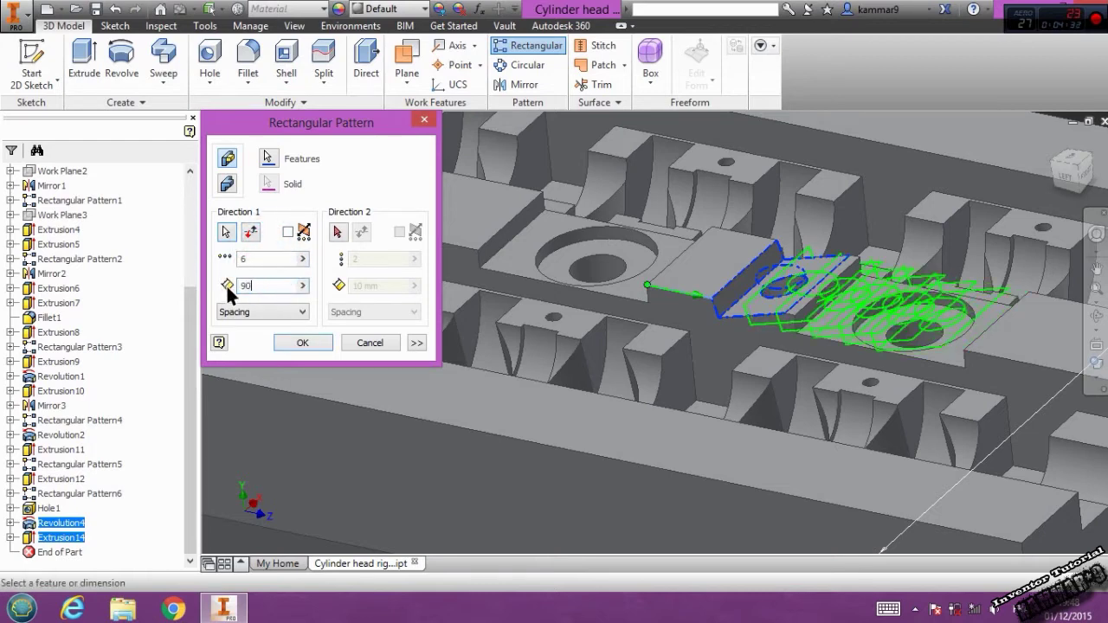
{"action": "type", "text": "0"}
{"action": "scroll", "coordinate": [637, 329], "scroll_direction": "down", "scroll_amount": 5}
{"action": "middle_click_drag", "start_coordinate": [637, 329], "coordinate": [909, 368]}
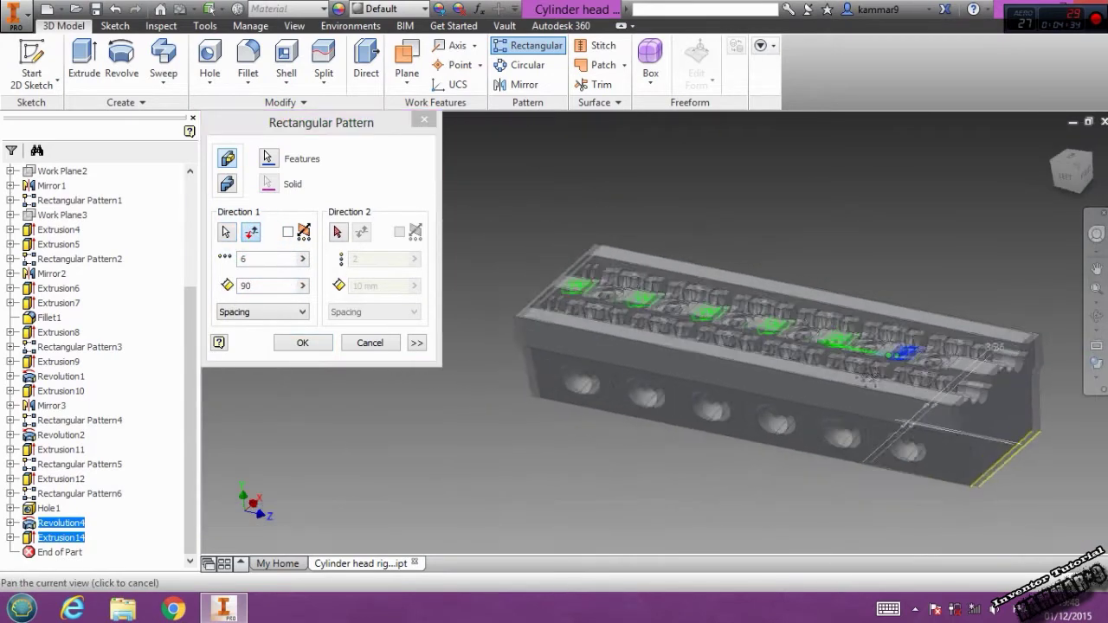
{"action": "left_click", "coordinate": [302, 342]}
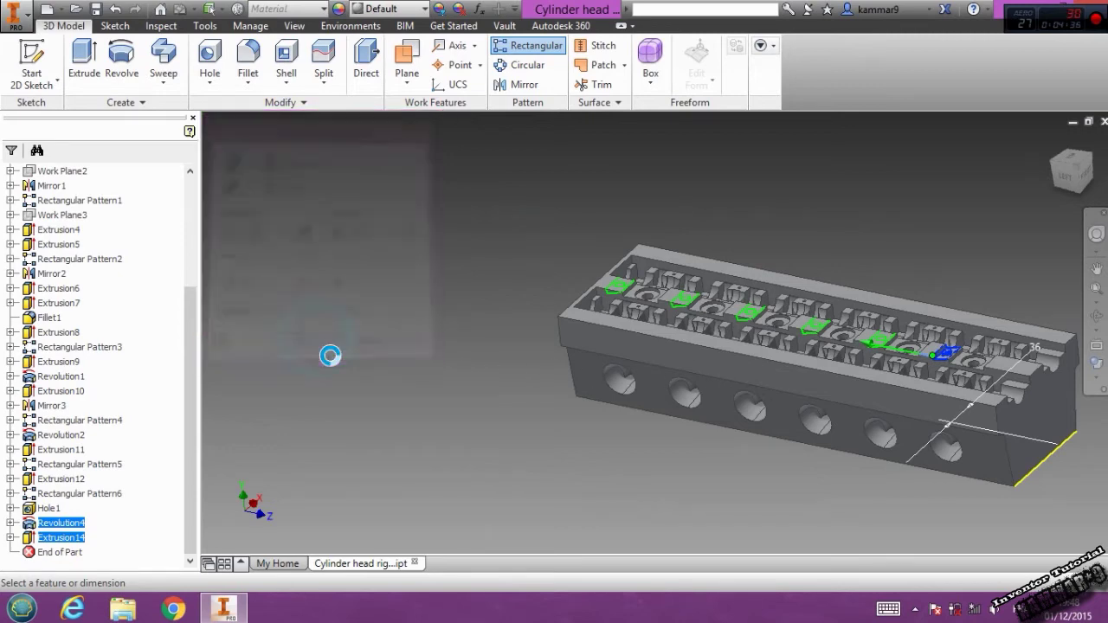
{"action": "middle_click_drag", "start_coordinate": [787, 418], "coordinate": [656, 375]}
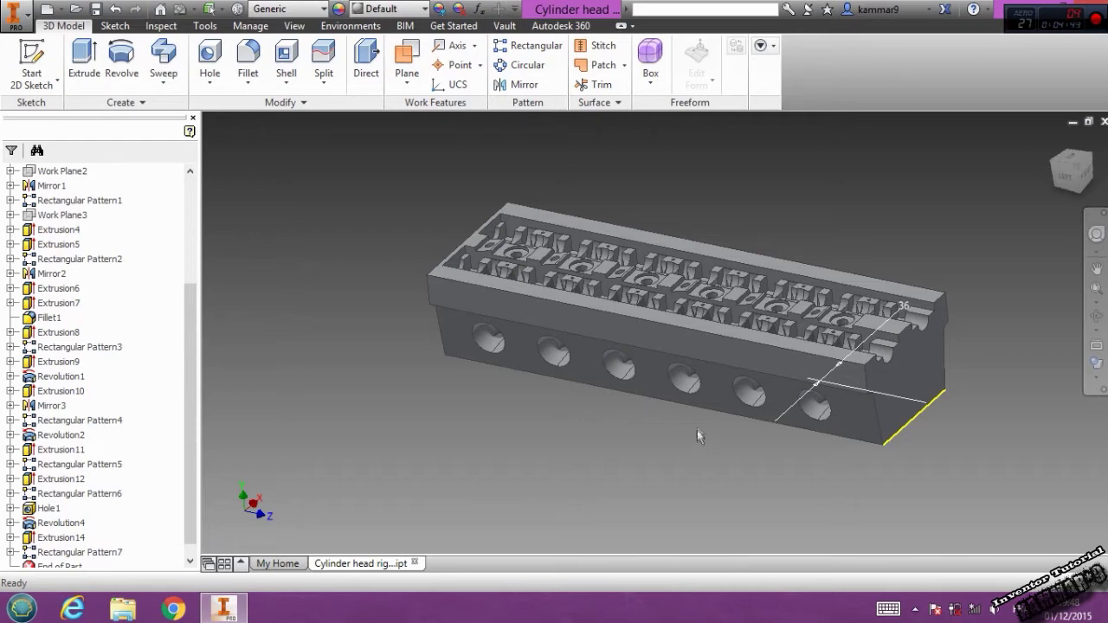
{"action": "mouse_move", "coordinate": [697, 430]}
{"action": "middle_mouse_down", "text": "shift"}
{"action": "mouse_move", "coordinate": [695, 401]}
{"action": "mouse_move", "coordinate": [707, 408]}
{"action": "middle_mouse_up", "text": "shift"}
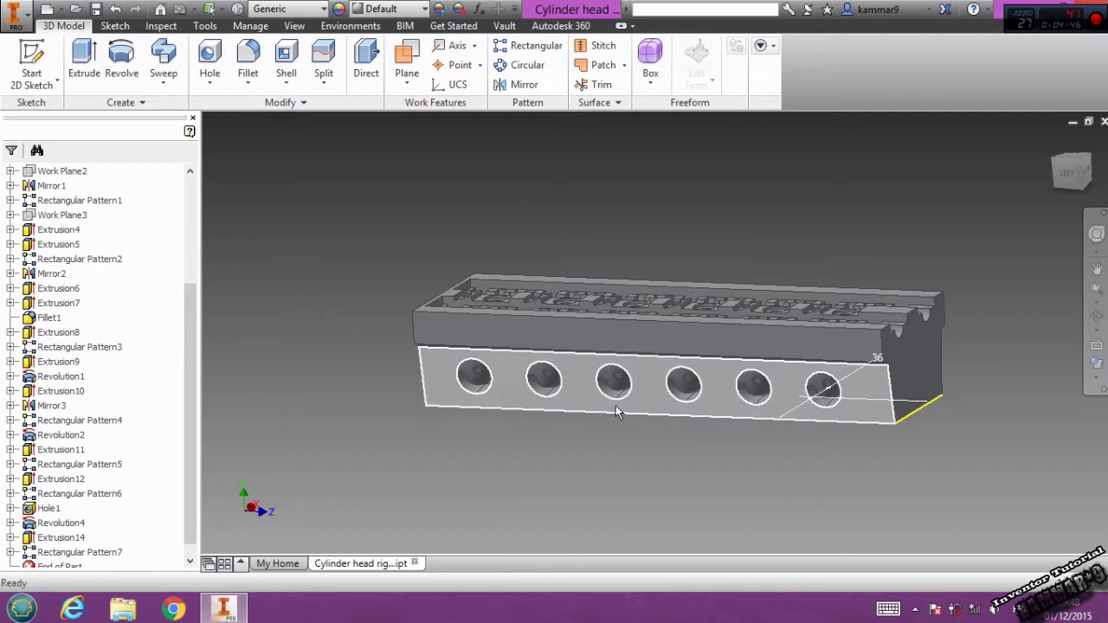
Orbit to the long side face, create a sketch on it, and zoom in on the holes
{"action": "mouse_move", "coordinate": [618, 412]}
{"action": "middle_mouse_down", "text": "shift"}
{"action": "mouse_move", "coordinate": [862, 378]}
{"action": "mouse_move", "coordinate": [577, 360]}
{"action": "middle_mouse_up", "text": "shift"}
{"action": "left_click", "coordinate": [857, 411]}
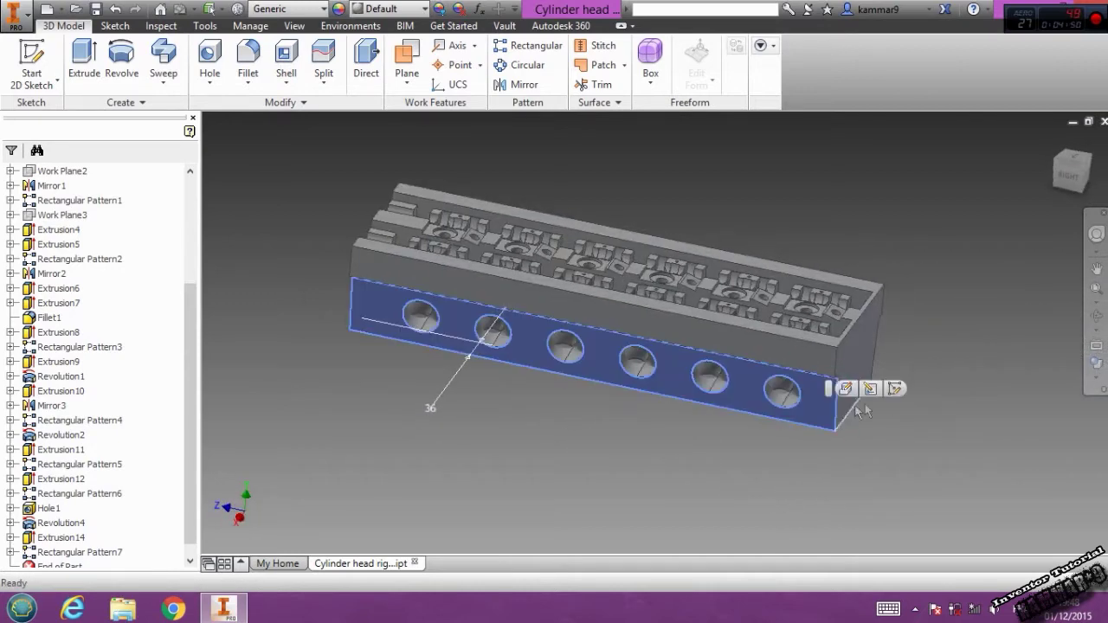
{"action": "left_click", "coordinate": [896, 389]}
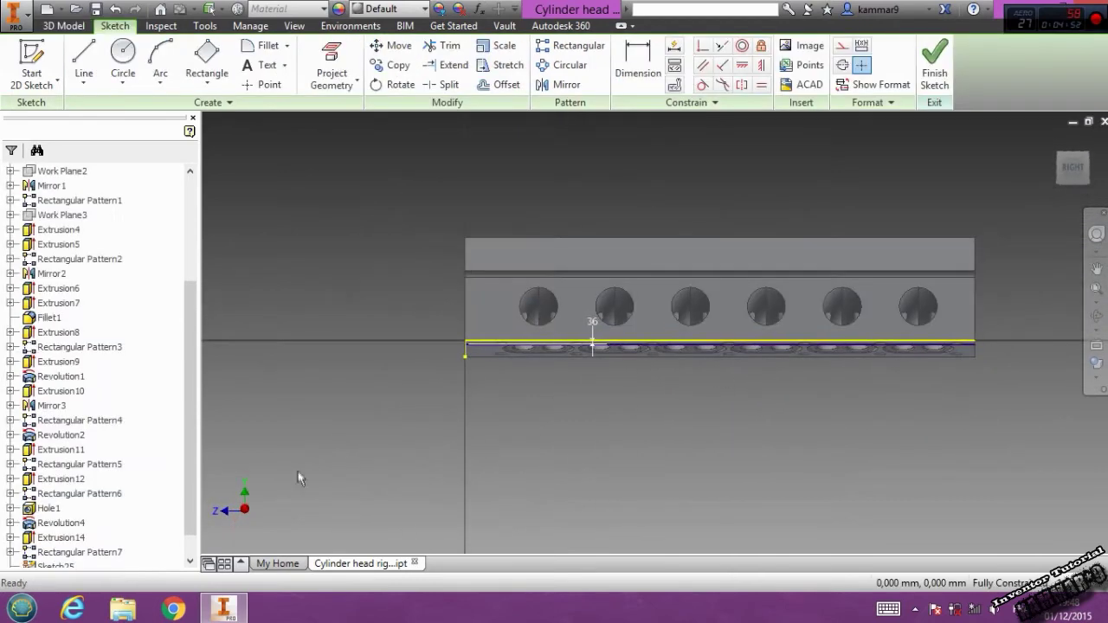
{"action": "middle_click_drag", "start_coordinate": [920, 431], "coordinate": [754, 440]}
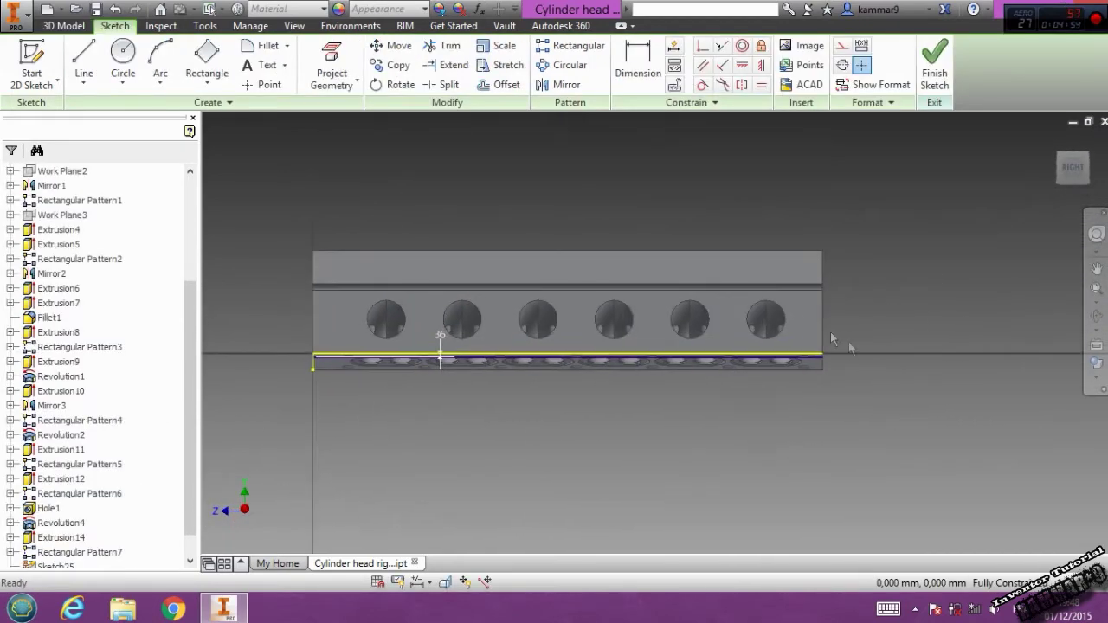
{"action": "scroll", "coordinate": [836, 339], "scroll_direction": "up", "scroll_amount": 3}
{"action": "scroll", "coordinate": [762, 320], "scroll_direction": "up", "scroll_amount": 3}
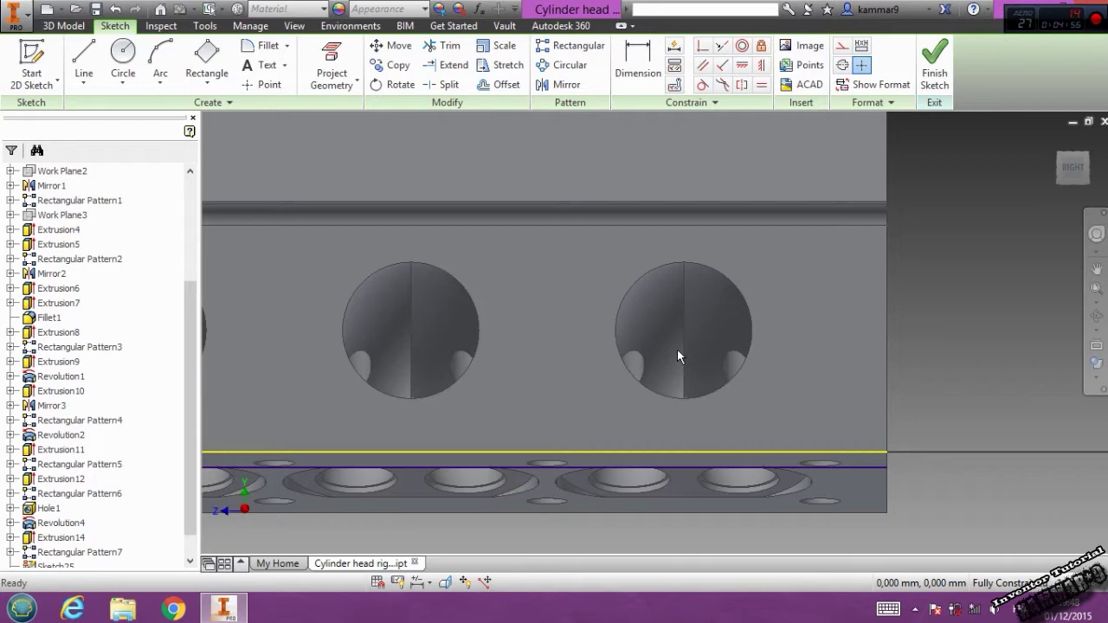
{"action": "left_click", "coordinate": [123, 60]}
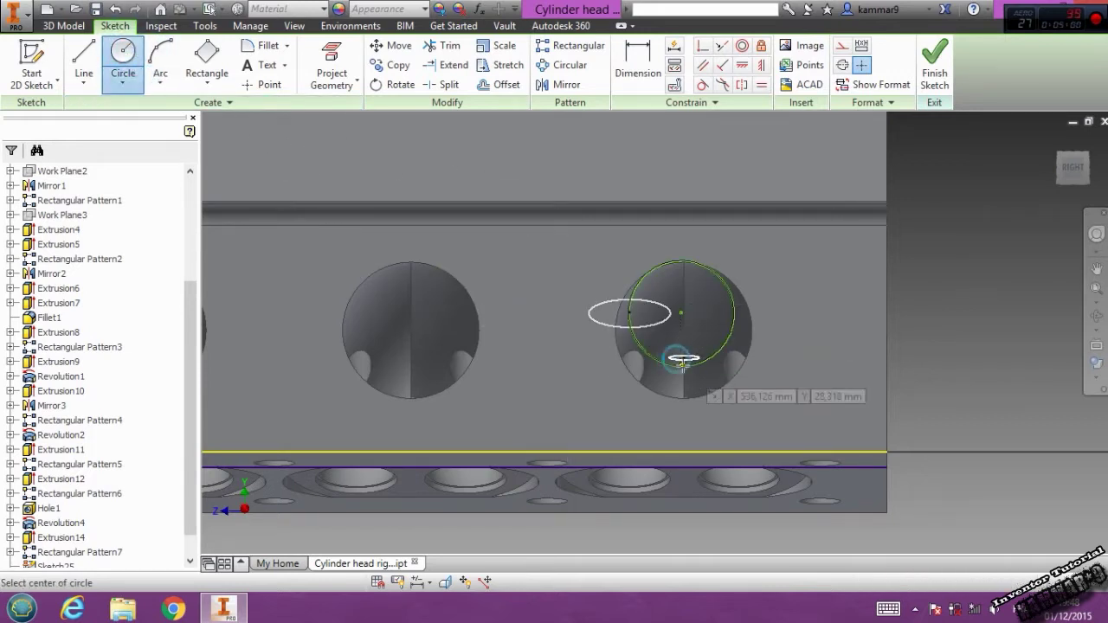
Add an 87 horizontal dimension from the circle to the right edge, then delete it
{"action": "key", "text": "Escape"}
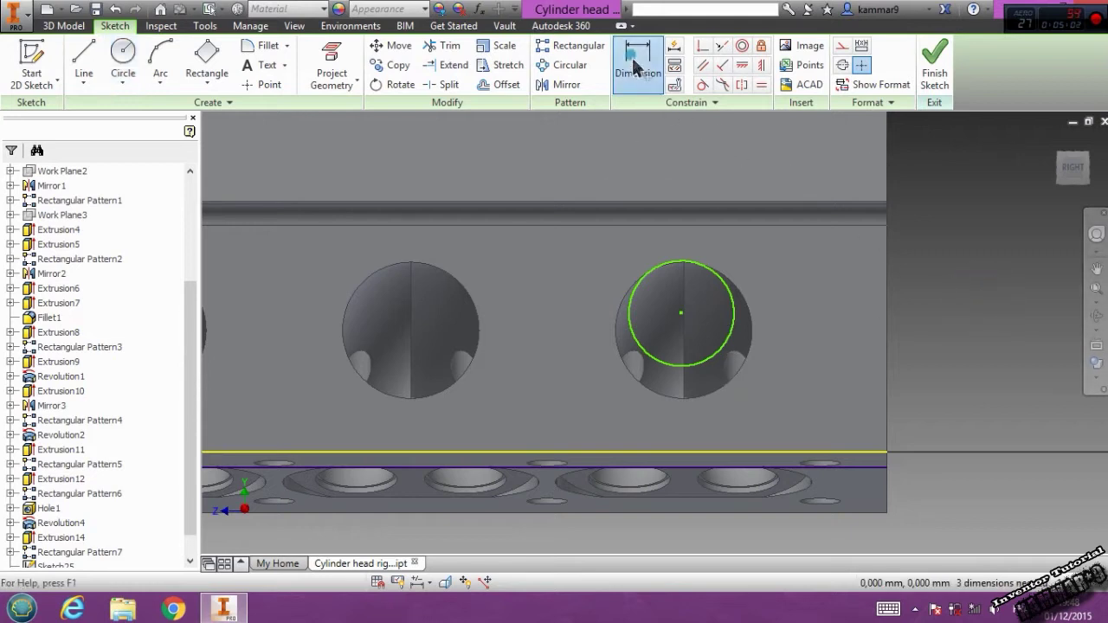
{"action": "left_click", "coordinate": [636, 68]}
{"action": "left_click", "coordinate": [735, 319]}
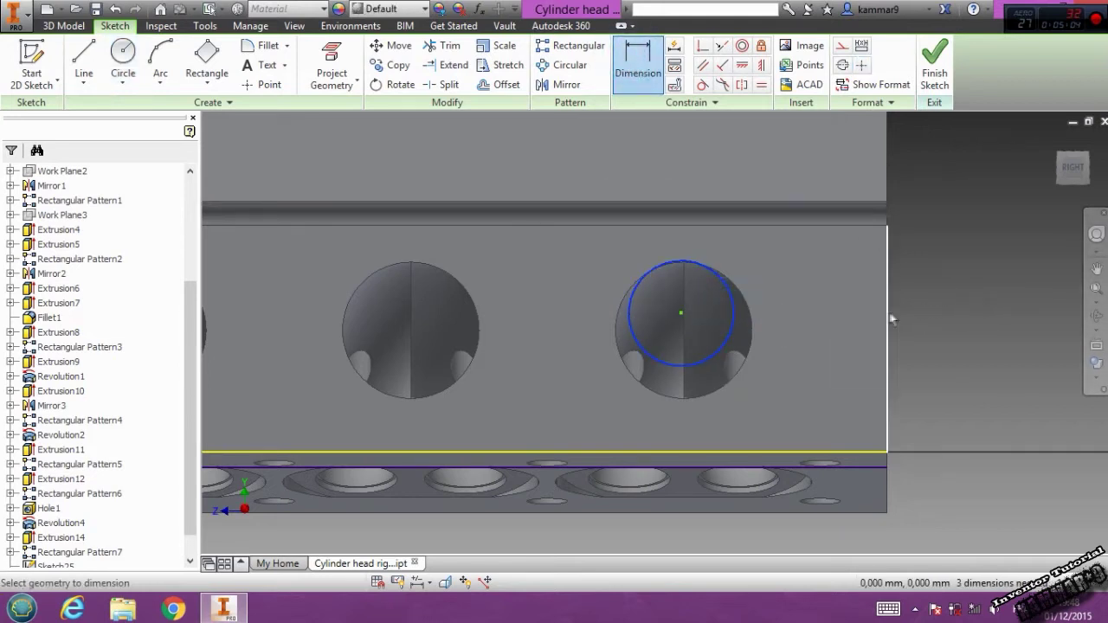
{"action": "left_click", "coordinate": [889, 316]}
{"action": "left_click", "coordinate": [937, 281]}
{"action": "type", "text": "87"}
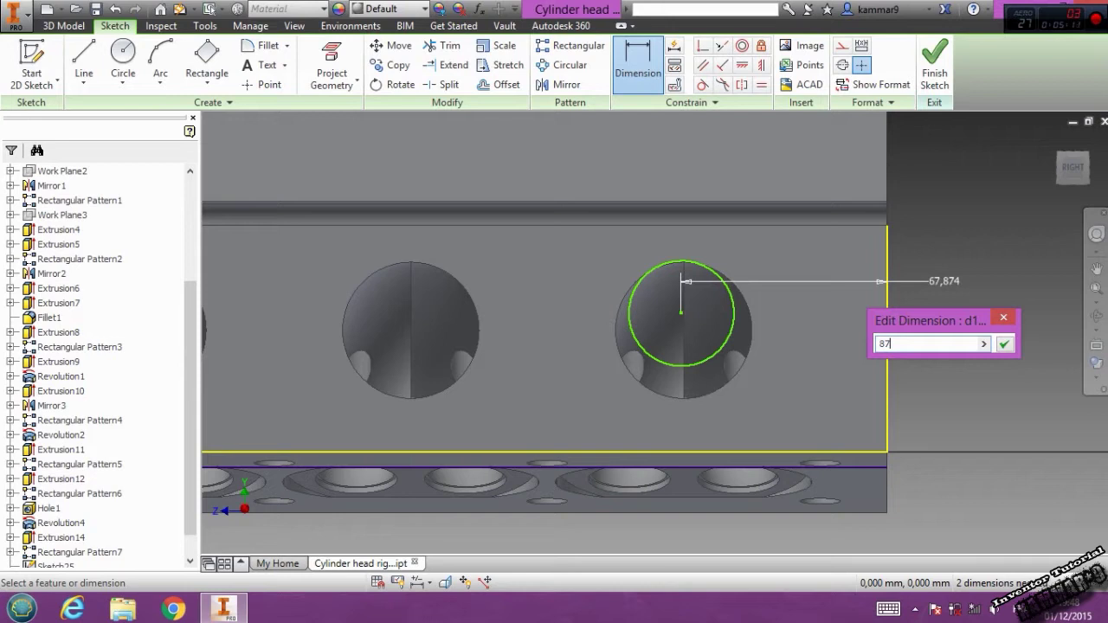
{"action": "key", "text": "Return"}
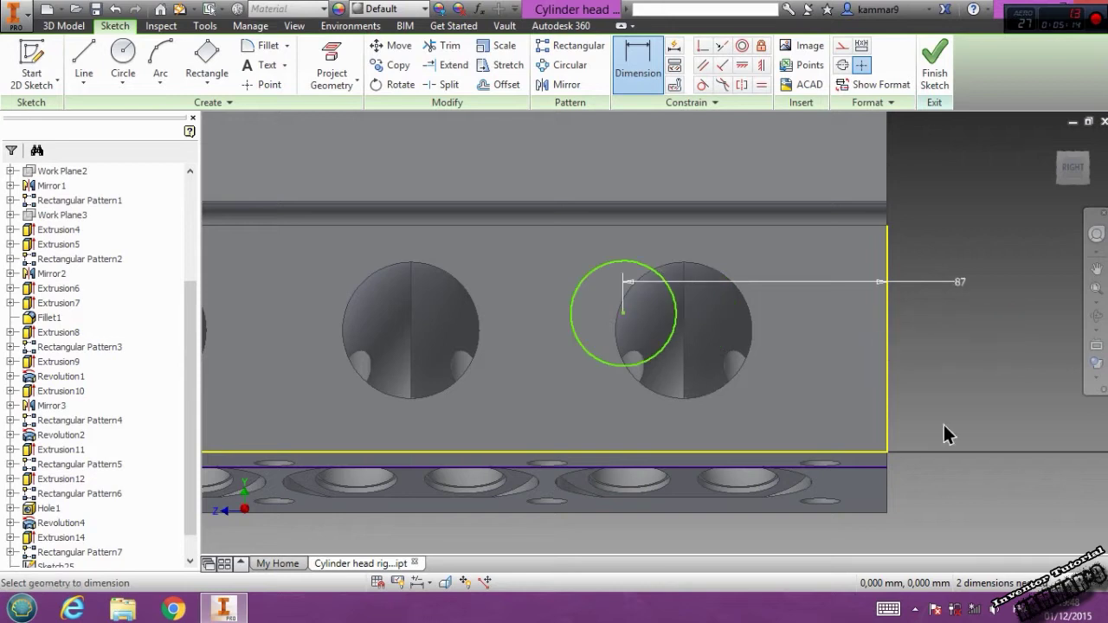
{"action": "left_click", "coordinate": [949, 282]}
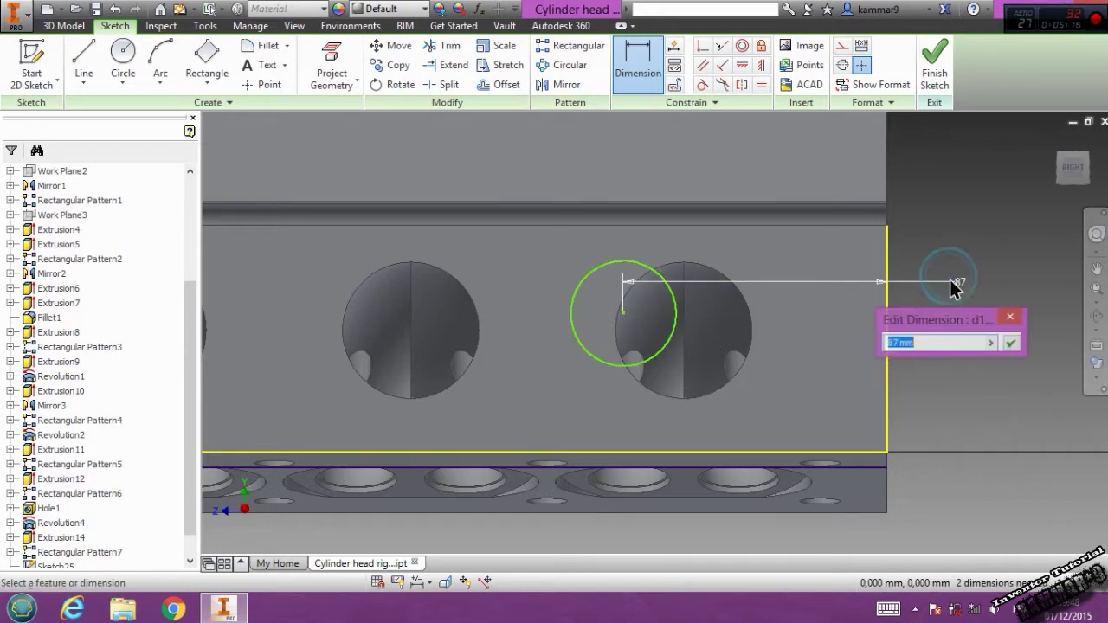
{"action": "key", "text": "Escape"}
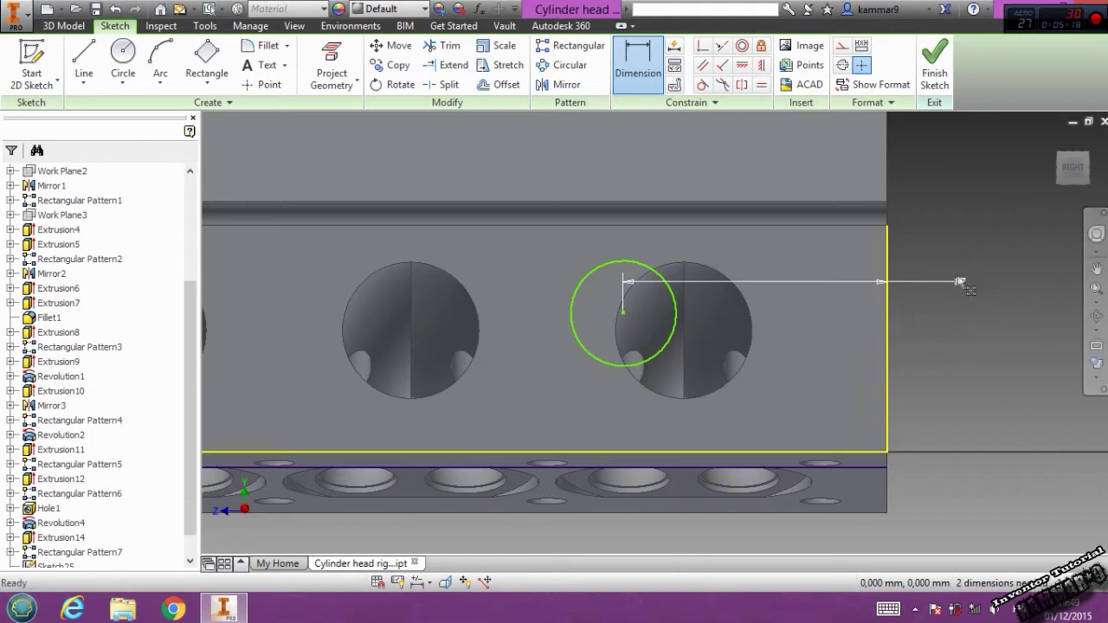
{"action": "key", "text": "Escape"}
{"action": "left_click", "coordinate": [955, 284]}
{"action": "key", "text": "Delete"}
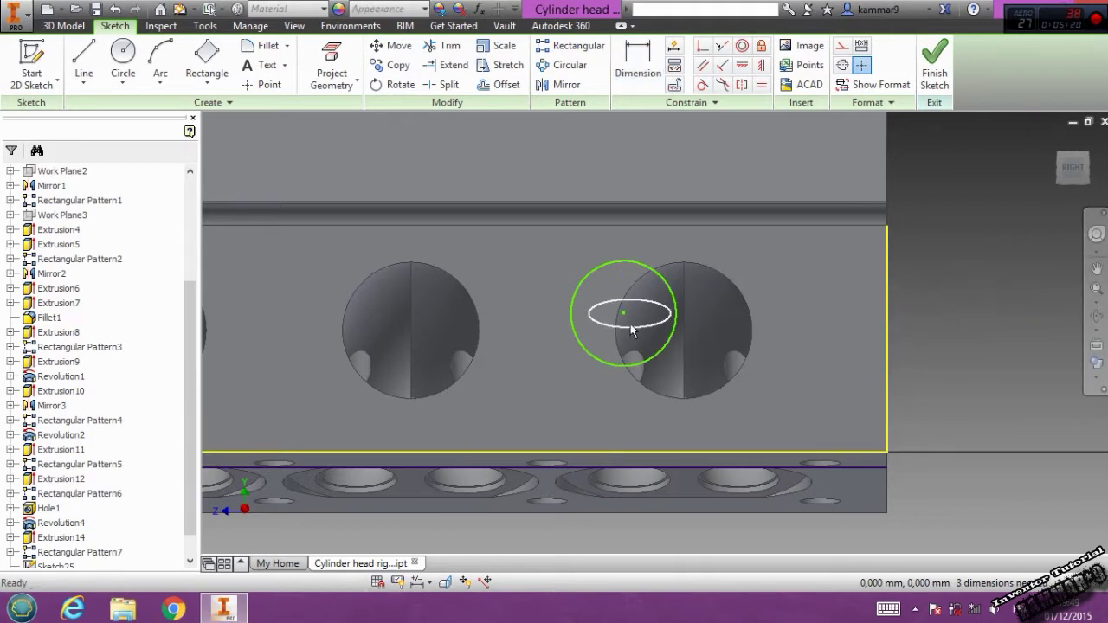
Attempt to project the hole's vertical edge, dismissing each degenerate-segment warning
{"action": "left_click", "coordinate": [684, 304]}
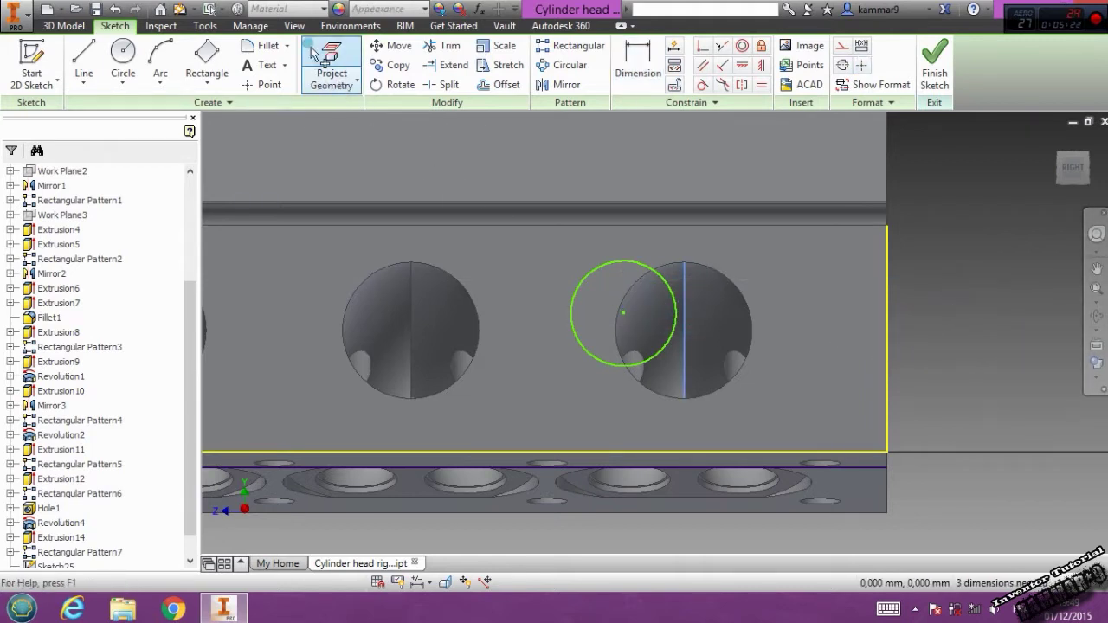
{"action": "left_click", "coordinate": [313, 53]}
{"action": "left_click", "coordinate": [355, 151]}
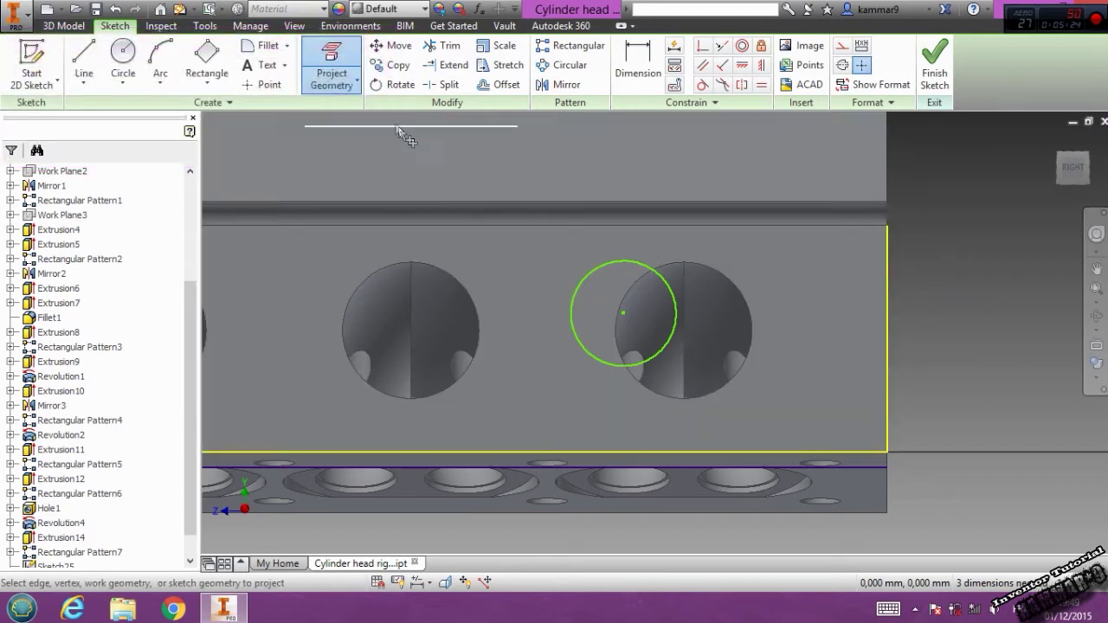
{"action": "left_click", "coordinate": [349, 91]}
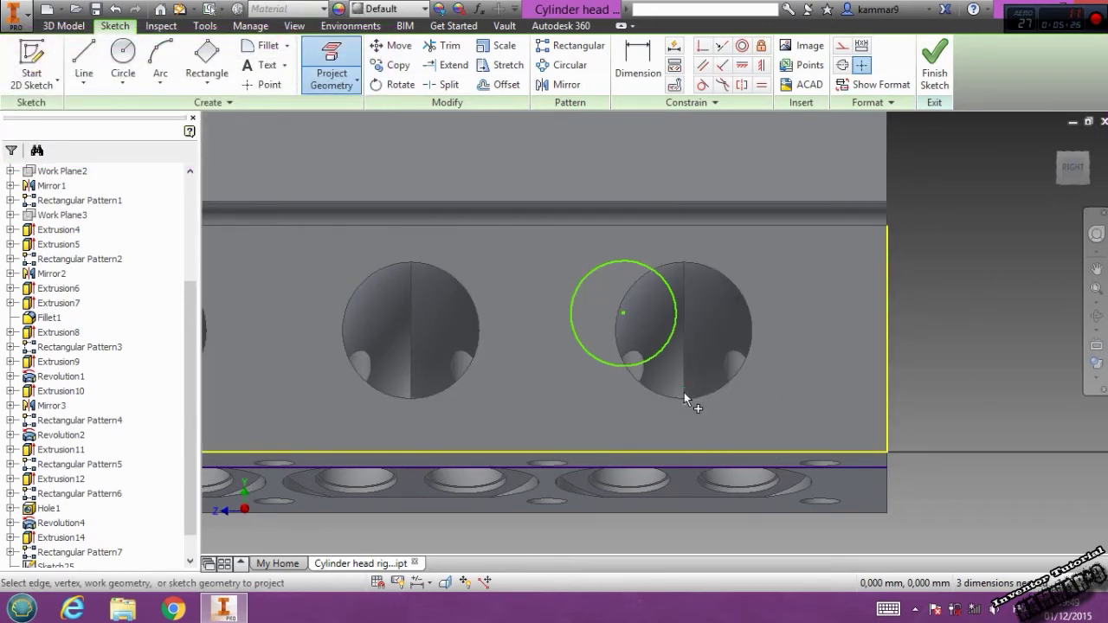
{"action": "left_click", "coordinate": [684, 394]}
{"action": "left_click", "coordinate": [356, 150]}
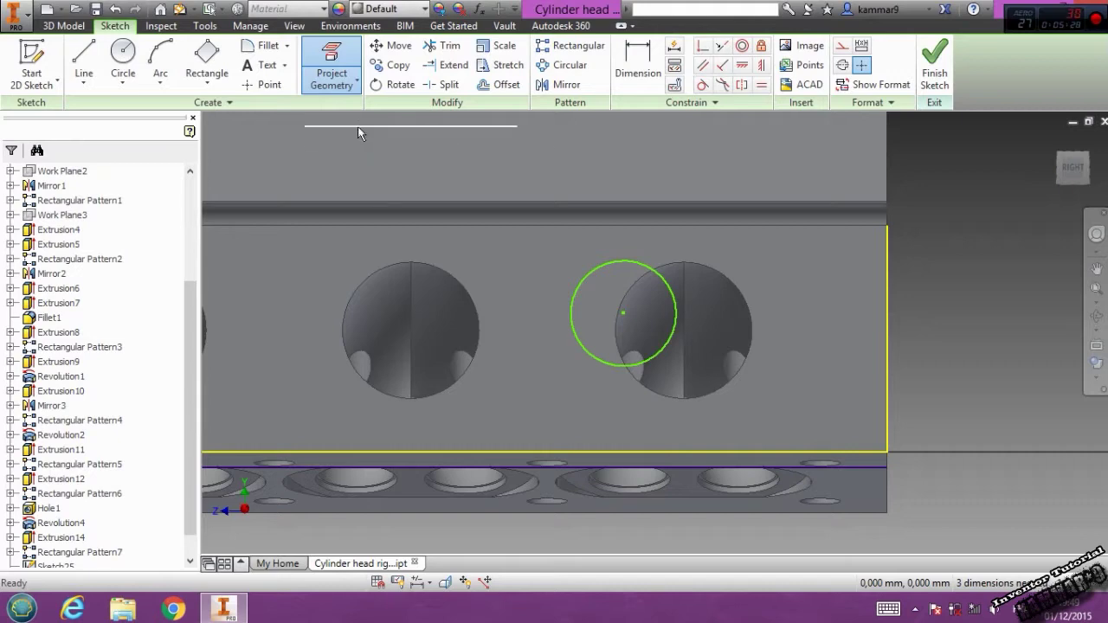
{"action": "left_click", "coordinate": [340, 59]}
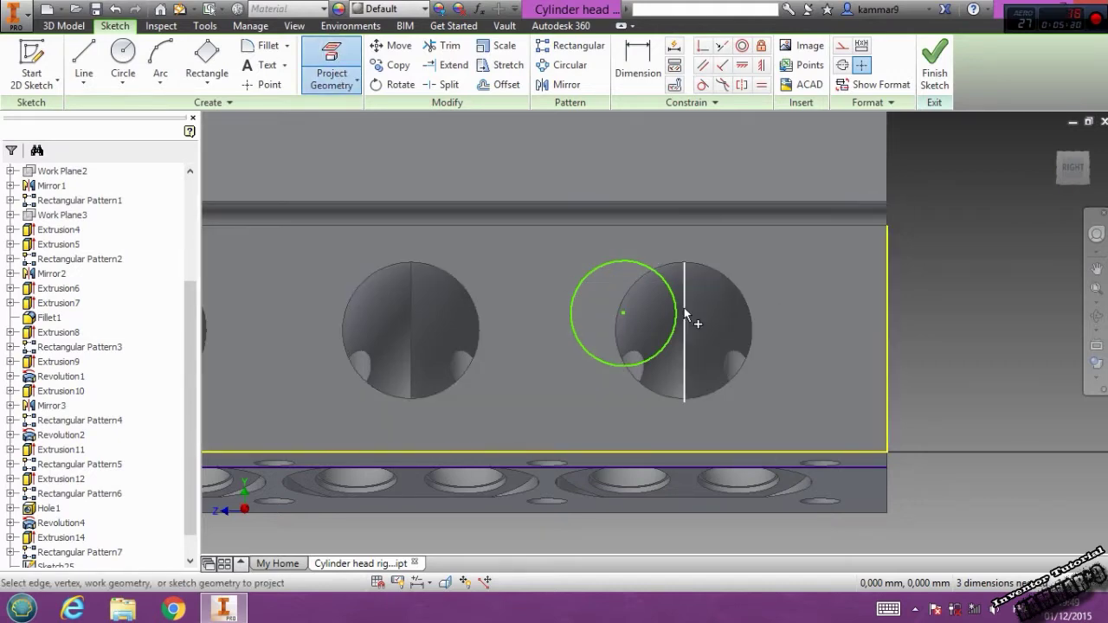
{"action": "left_click", "coordinate": [685, 317]}
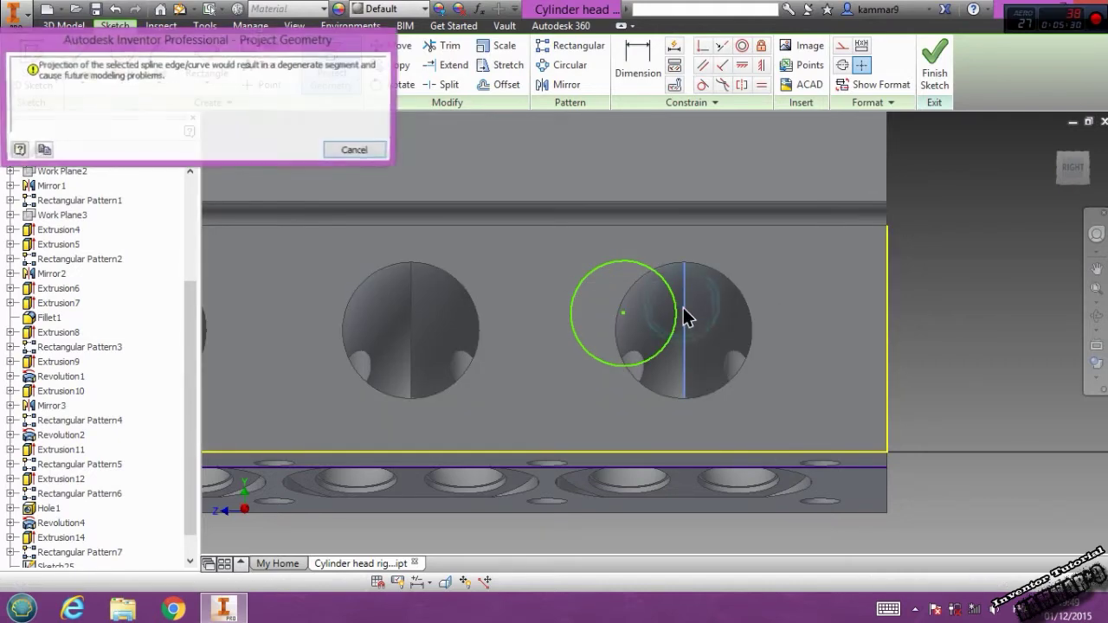
{"action": "left_click", "coordinate": [330, 153]}
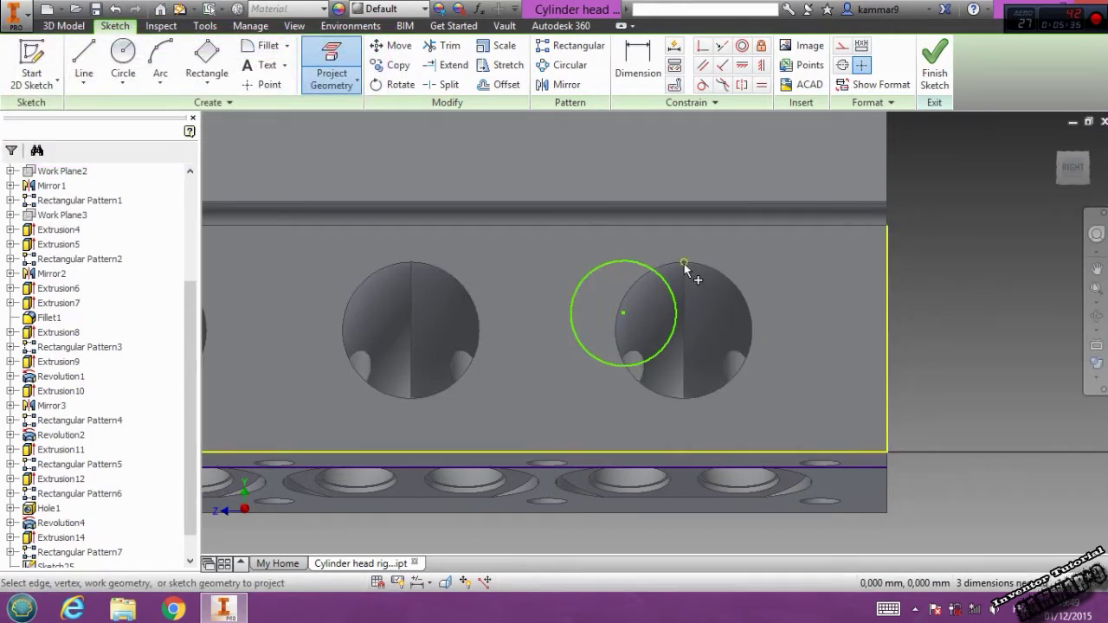
{"action": "key", "text": "Escape"}
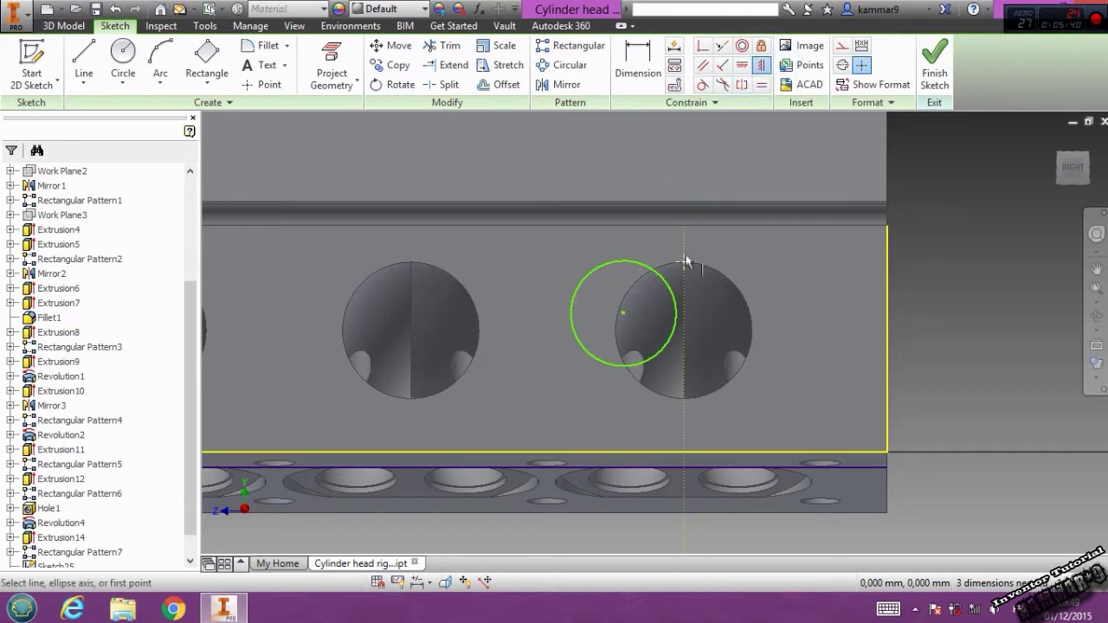
Align the circle vertically with the right hole, 40 above the bottom edge, diameter 45
{"action": "left_click", "coordinate": [684, 267]}
{"action": "left_click", "coordinate": [624, 314]}
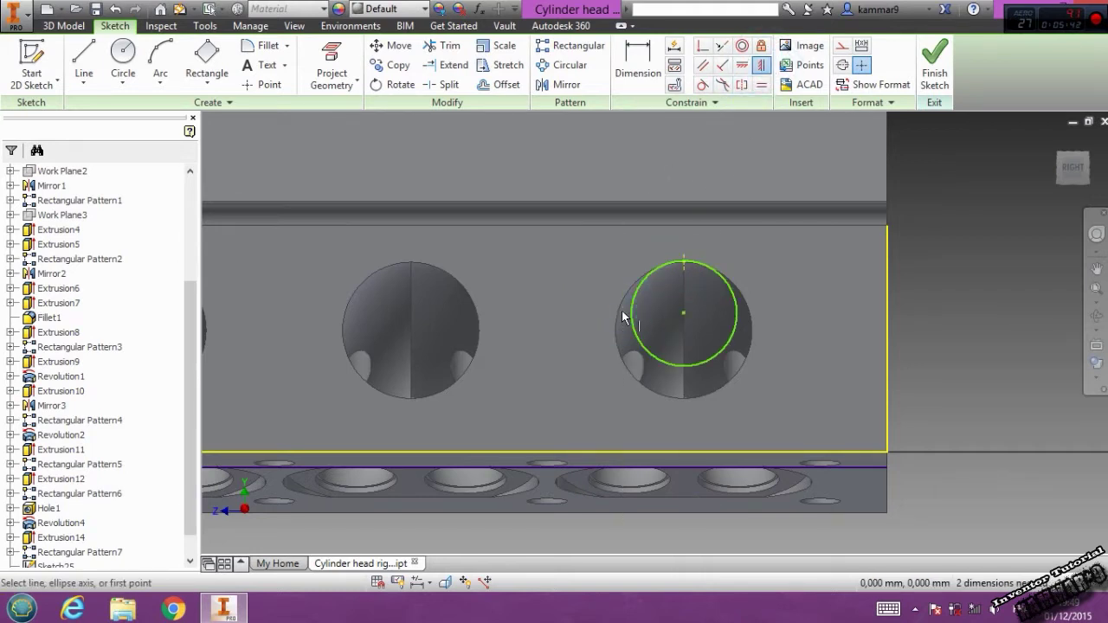
{"action": "left_click", "coordinate": [645, 56]}
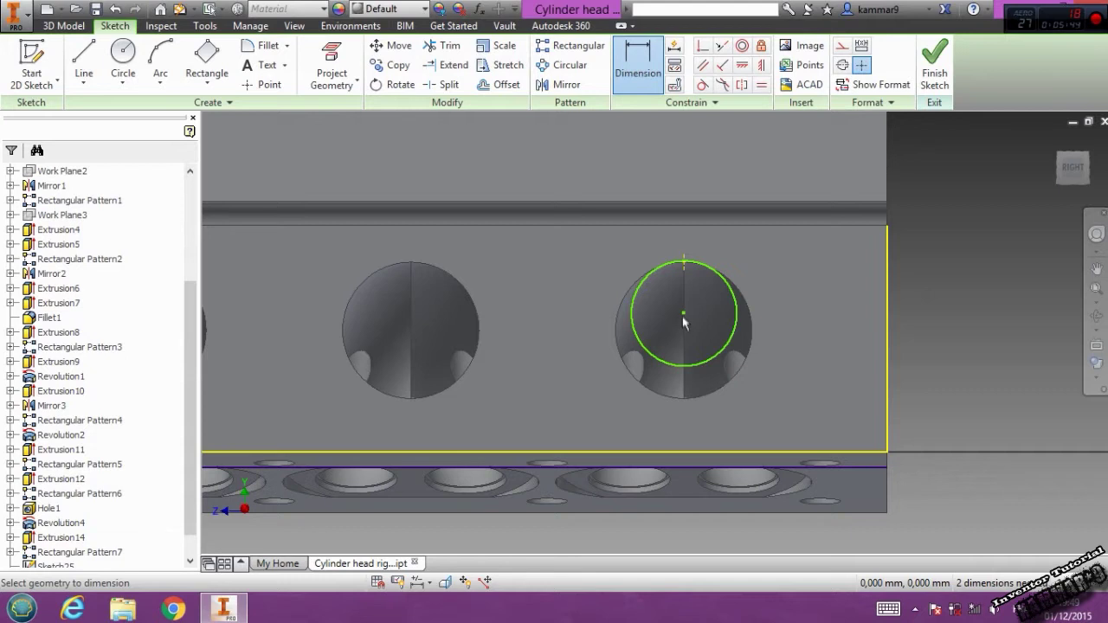
{"action": "left_click", "coordinate": [849, 454]}
{"action": "left_click", "coordinate": [964, 420]}
{"action": "key", "text": "Return"}
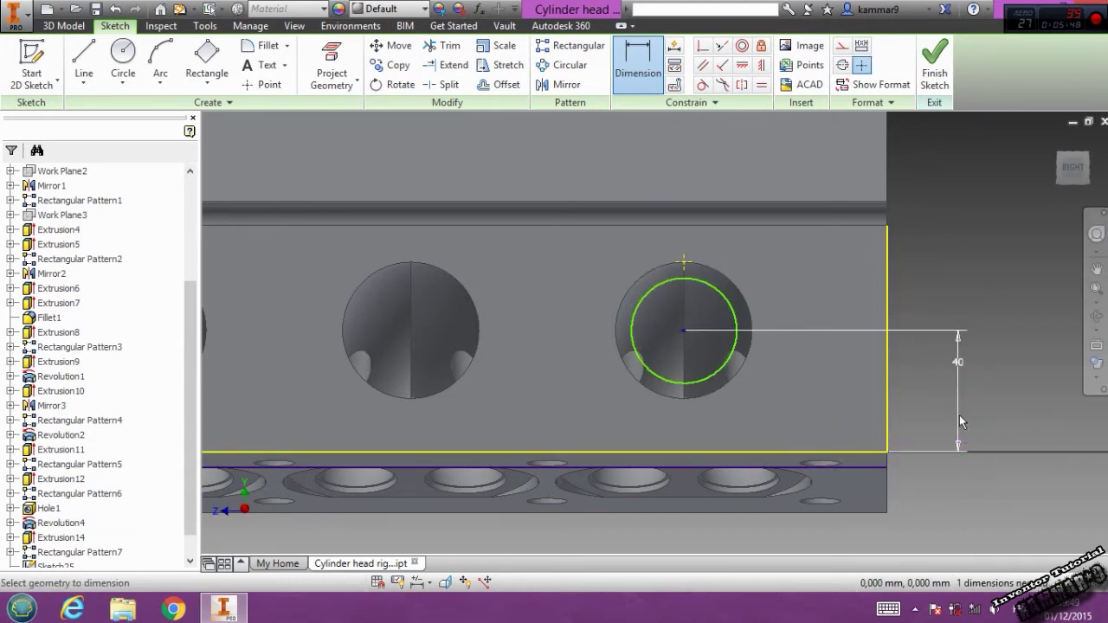
{"action": "left_click", "coordinate": [720, 295]}
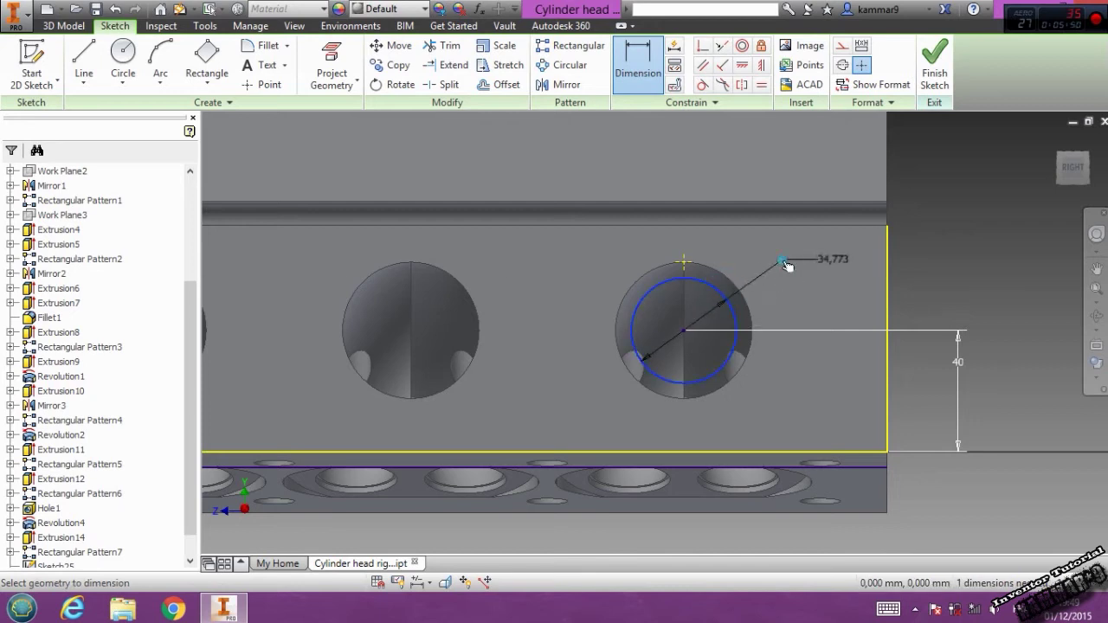
{"action": "left_click", "coordinate": [788, 269]}
{"action": "key", "text": "Return"}
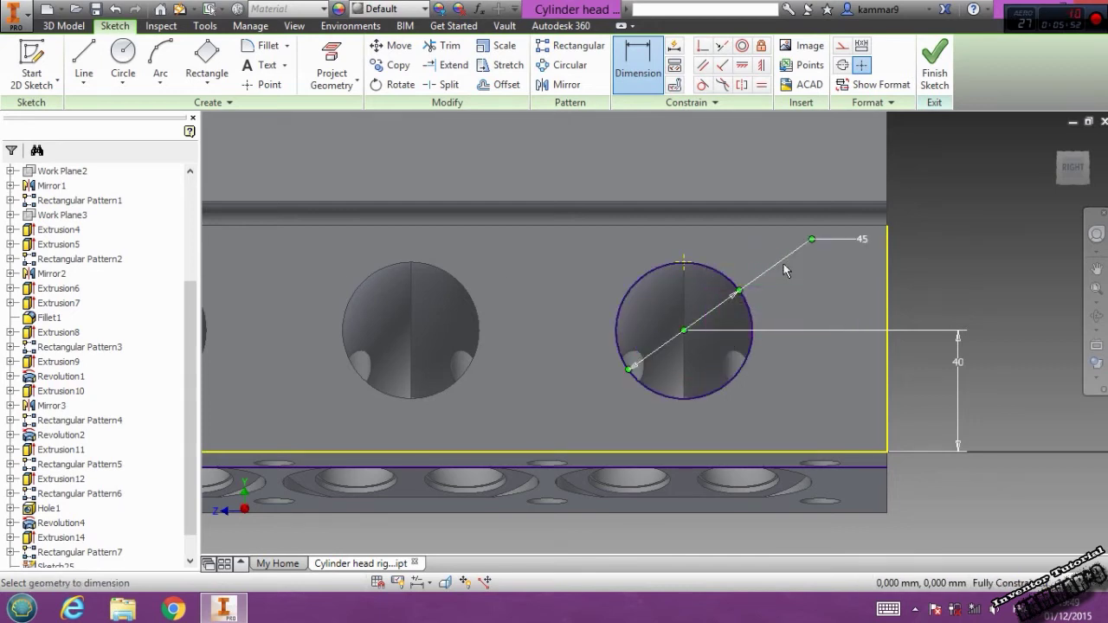
{"action": "key", "text": "Escape"}
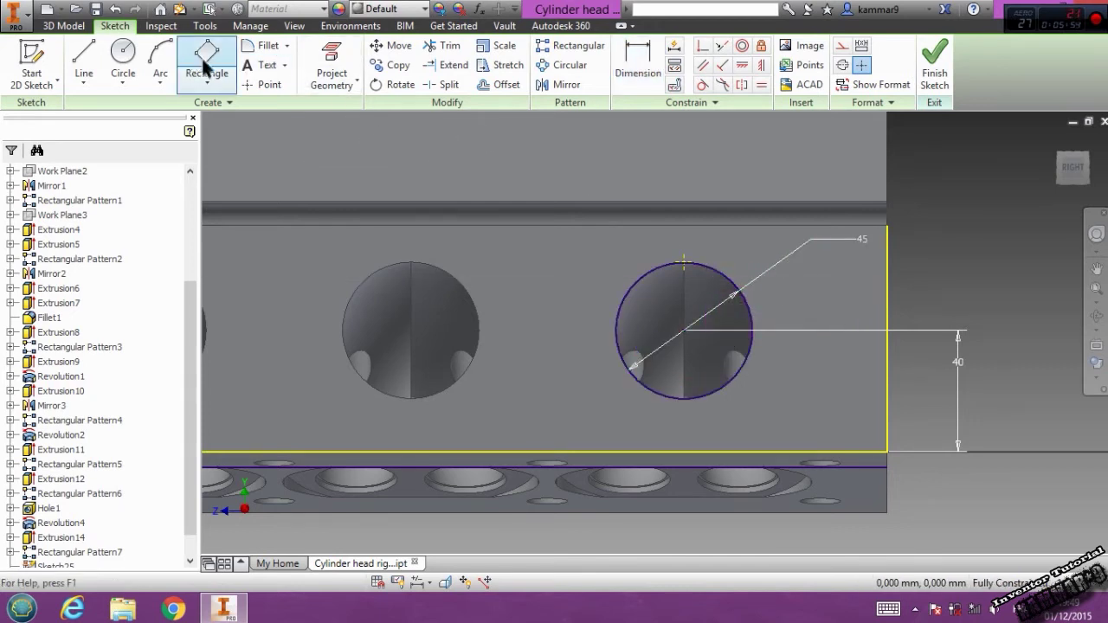
Draw a centre-point rectangle on the circle centre, 52 wide, and dimension its height 52
{"action": "left_click", "coordinate": [207, 81]}
{"action": "left_click", "coordinate": [234, 181]}
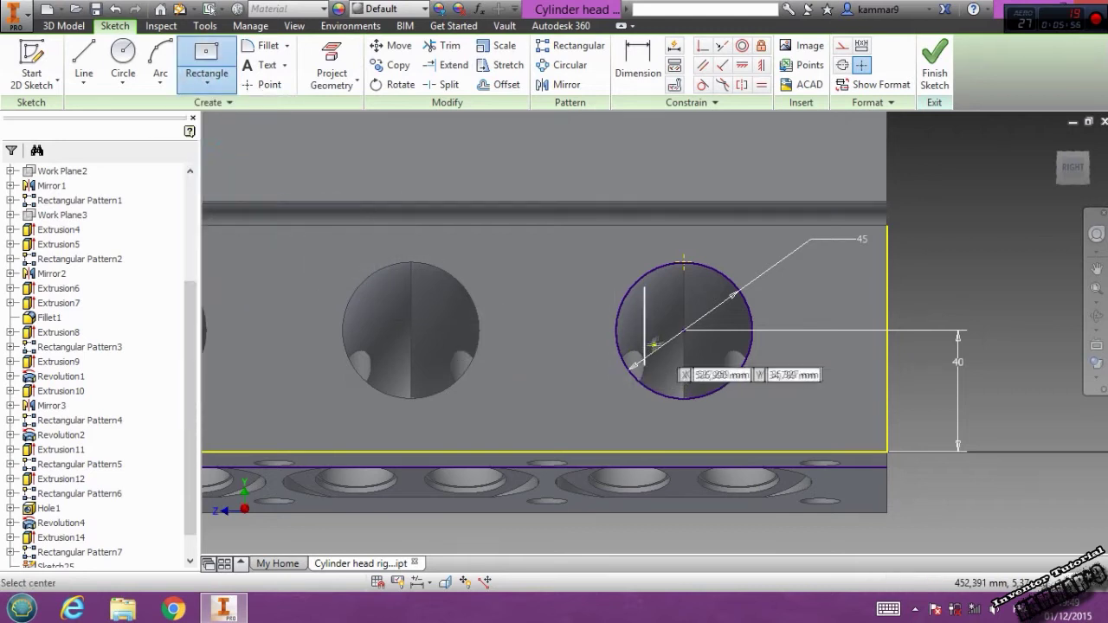
{"action": "left_click", "coordinate": [684, 330]}
{"action": "type", "text": "52"}
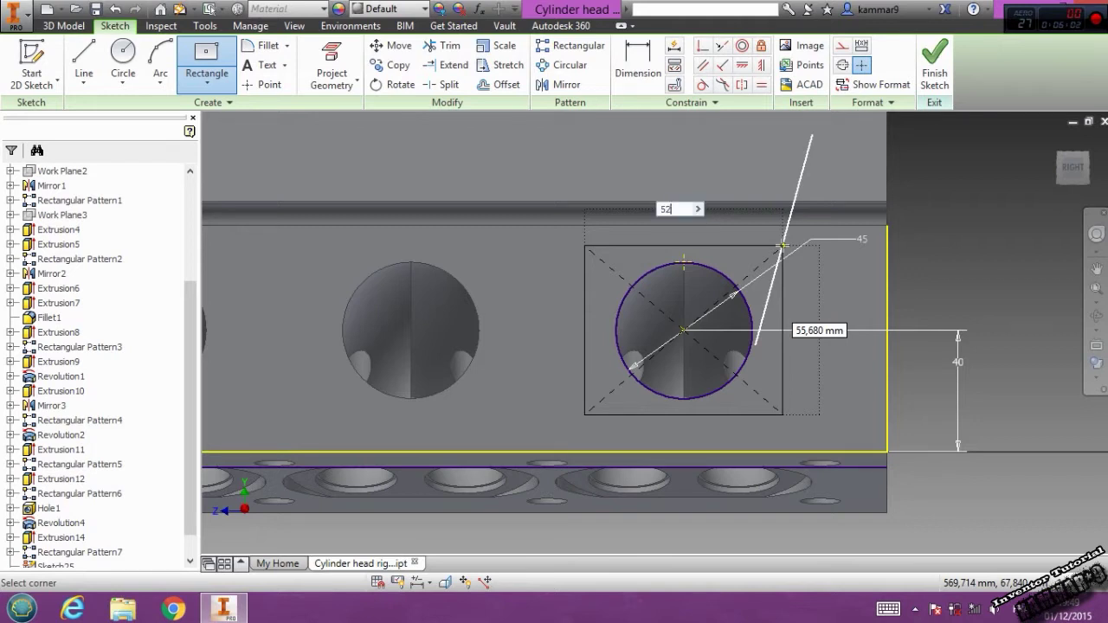
{"action": "key", "text": "Return"}
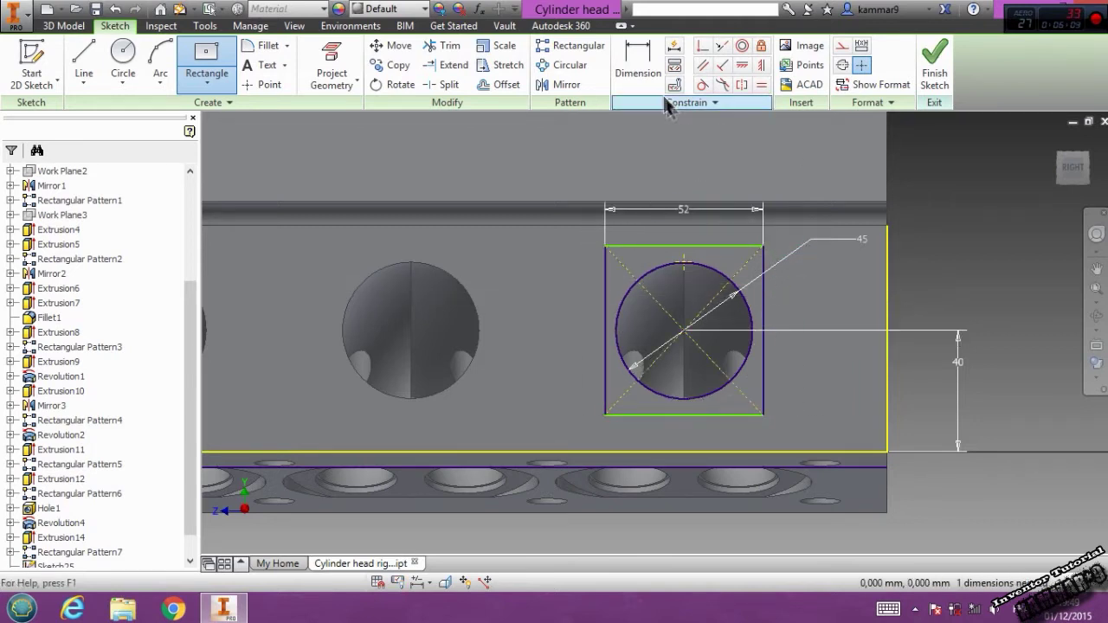
{"action": "left_click", "coordinate": [654, 86]}
{"action": "left_click", "coordinate": [763, 338]}
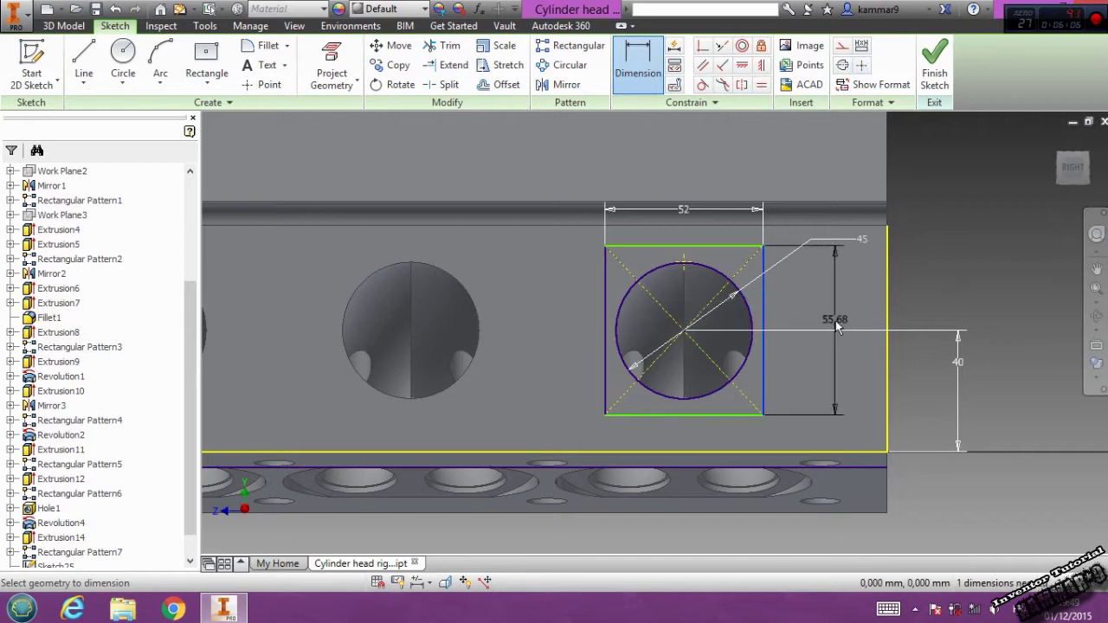
{"action": "left_click", "coordinate": [836, 325]}
{"action": "type", "text": "52"}
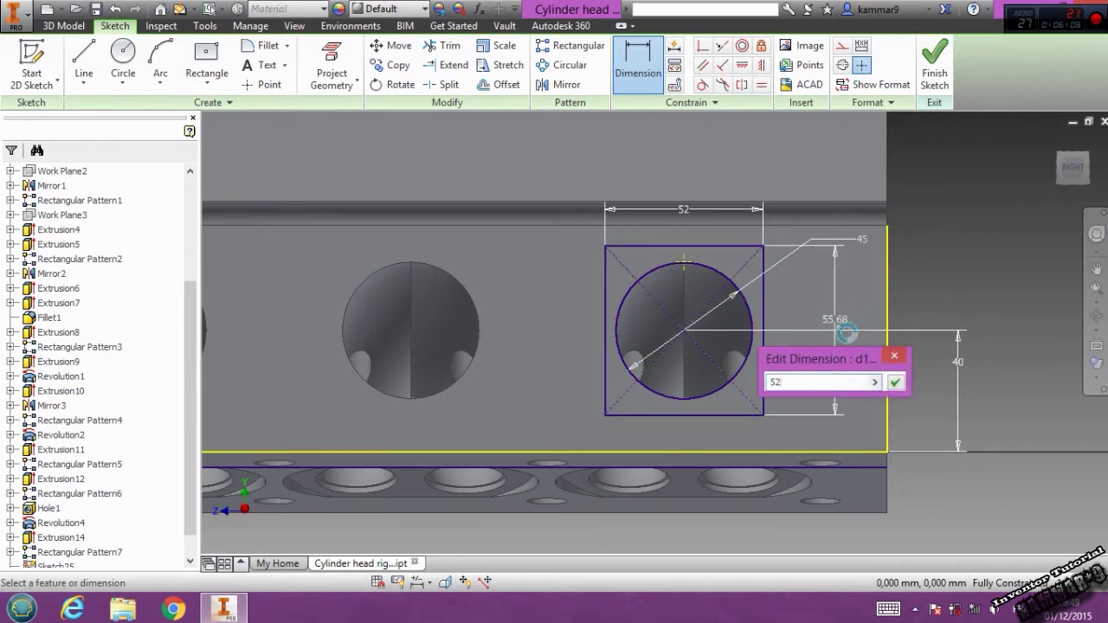
{"action": "key", "text": "Return"}
{"action": "key", "text": "Escape"}
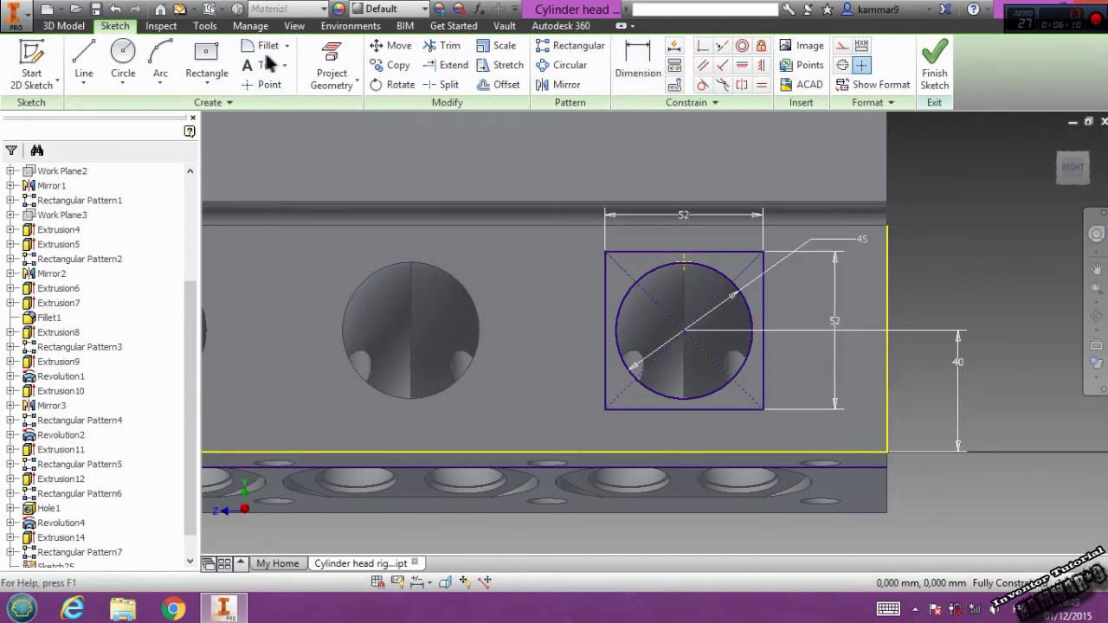
{"action": "left_click", "coordinate": [265, 46]}
Frame the square and fillet its top-left and bottom-right corners
{"action": "scroll", "coordinate": [645, 421], "scroll_direction": "down", "scroll_amount": 3}
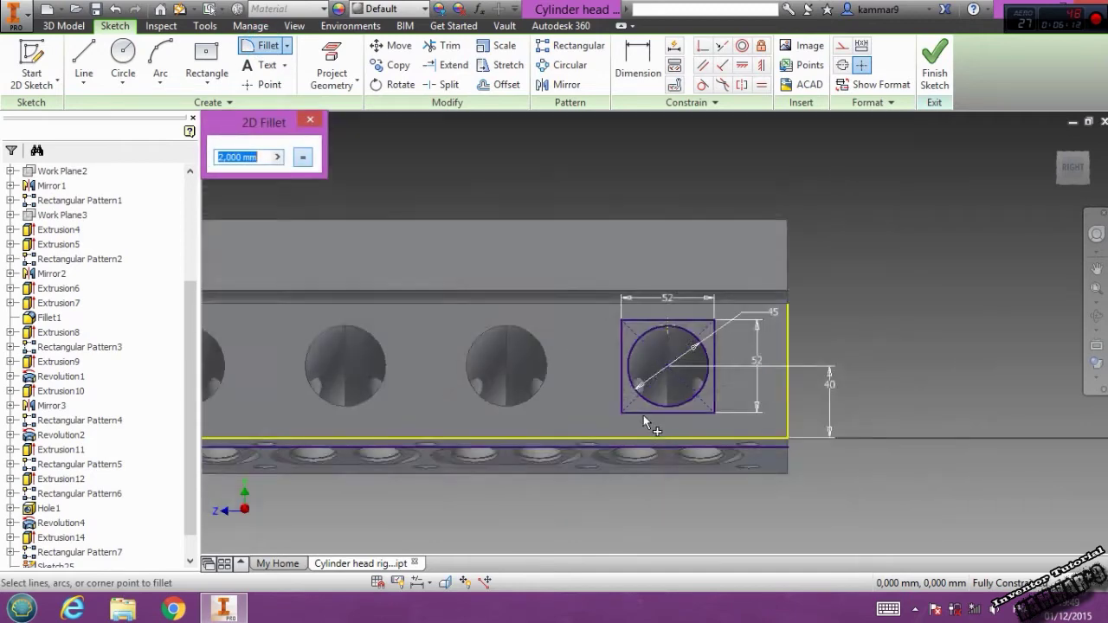
{"action": "scroll", "coordinate": [646, 422], "scroll_direction": "down", "scroll_amount": 3}
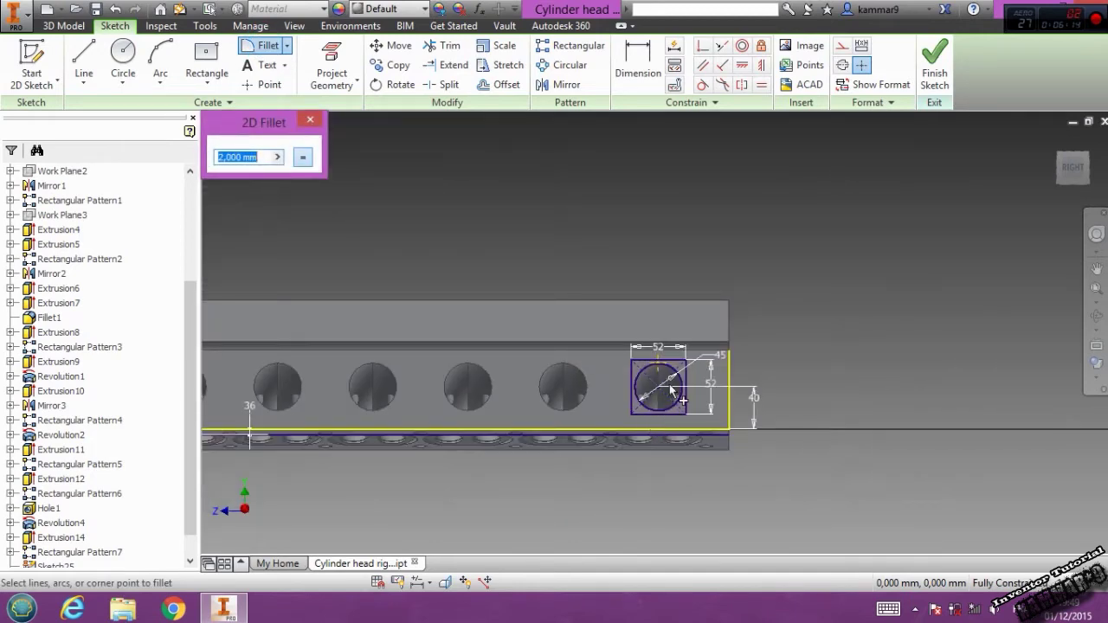
{"action": "scroll", "coordinate": [671, 391], "scroll_direction": "up", "scroll_amount": 3}
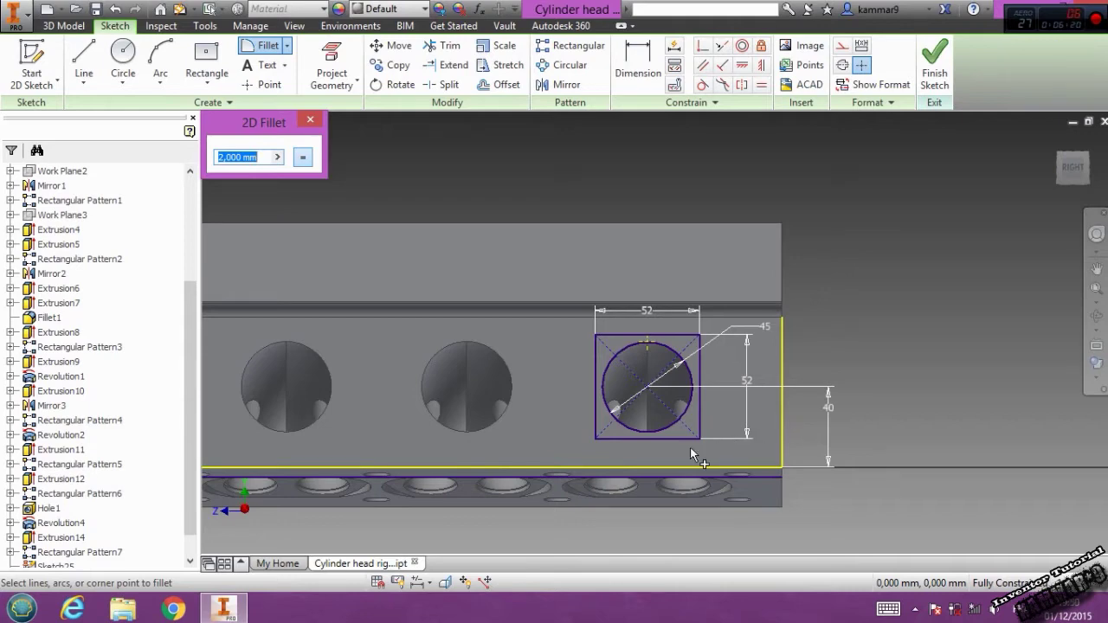
{"action": "scroll", "coordinate": [690, 447], "scroll_direction": "up", "scroll_amount": 1}
{"action": "scroll", "coordinate": [690, 448], "scroll_direction": "up", "scroll_amount": 2}
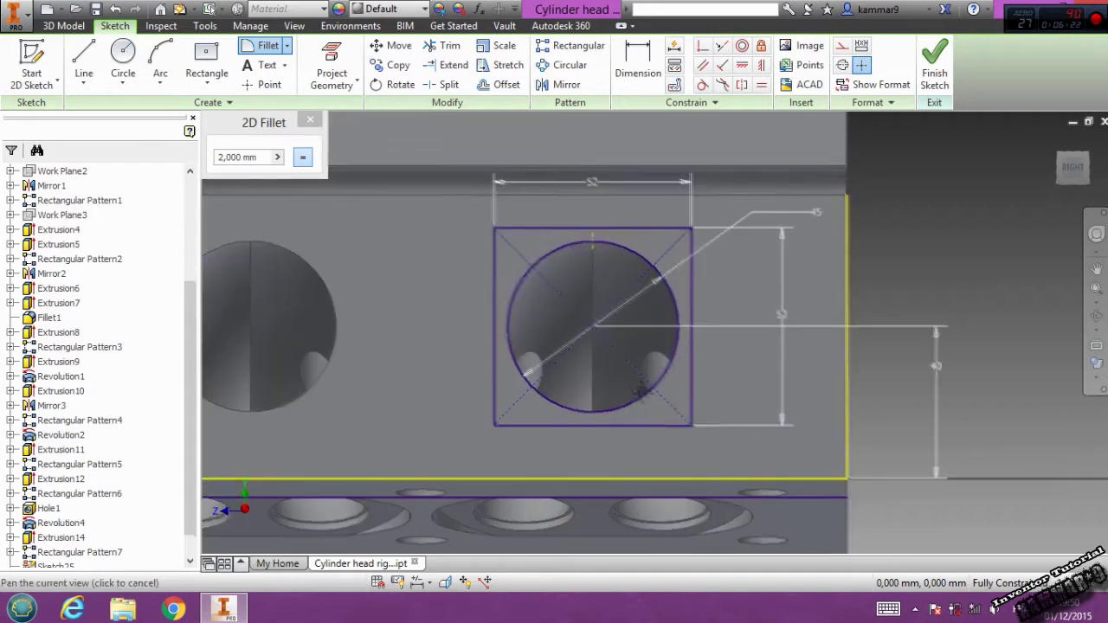
{"action": "middle_click_drag", "start_coordinate": [493, 228], "coordinate": [543, 279]}
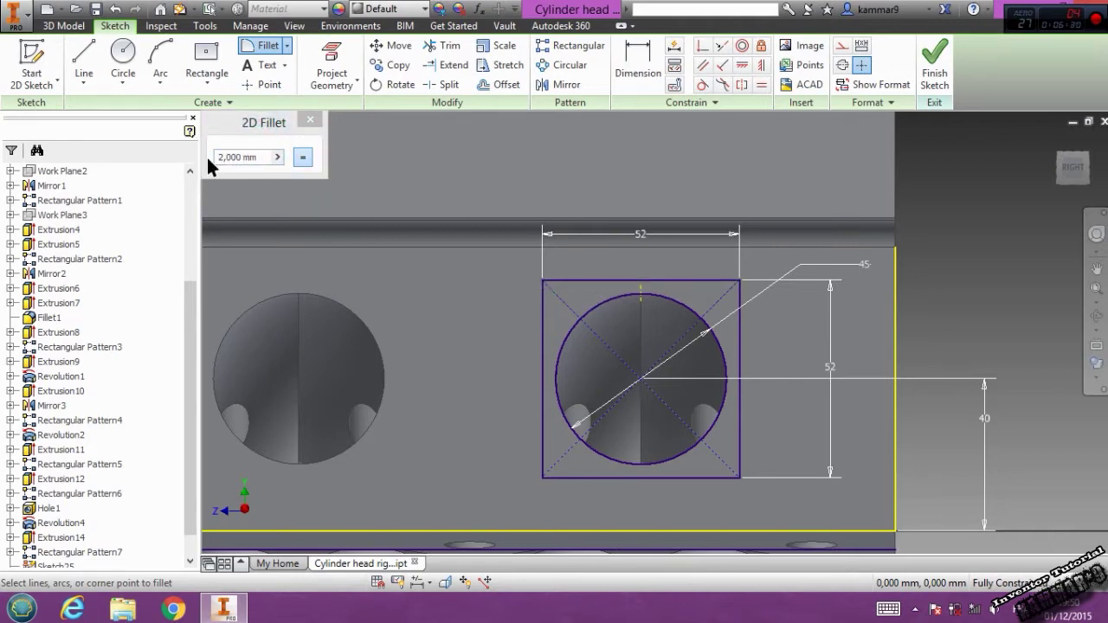
{"action": "left_click_drag", "start_coordinate": [261, 161], "coordinate": [213, 163]}
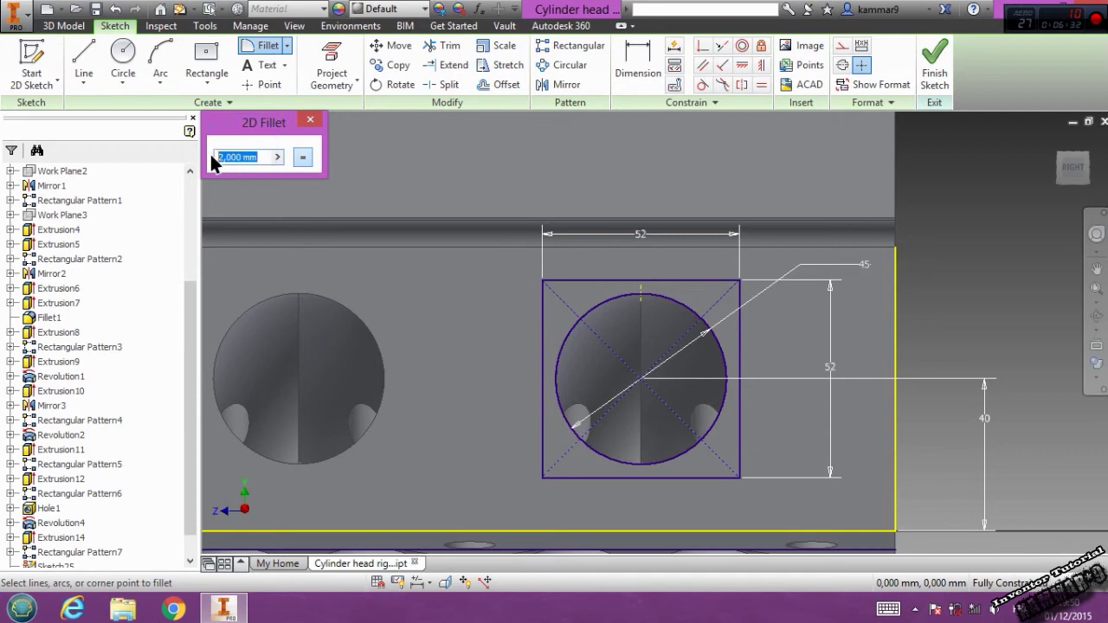
{"action": "type", "text": "5"}
{"action": "middle_click_drag", "start_coordinate": [550, 331], "coordinate": [609, 318]}
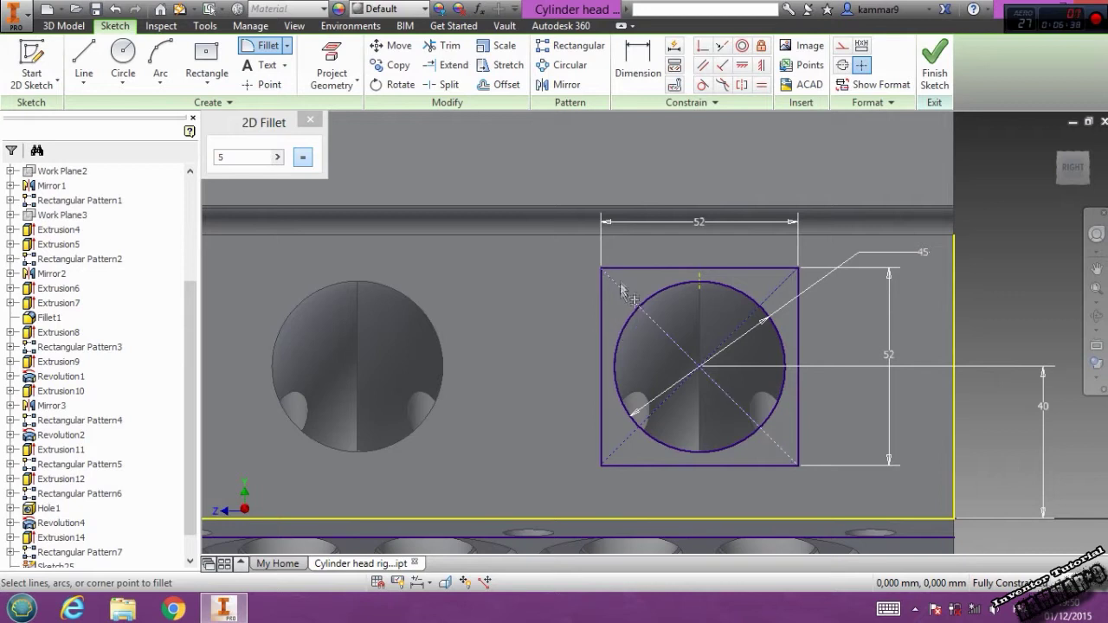
{"action": "left_click", "coordinate": [626, 269]}
{"action": "left_click", "coordinate": [603, 289]}
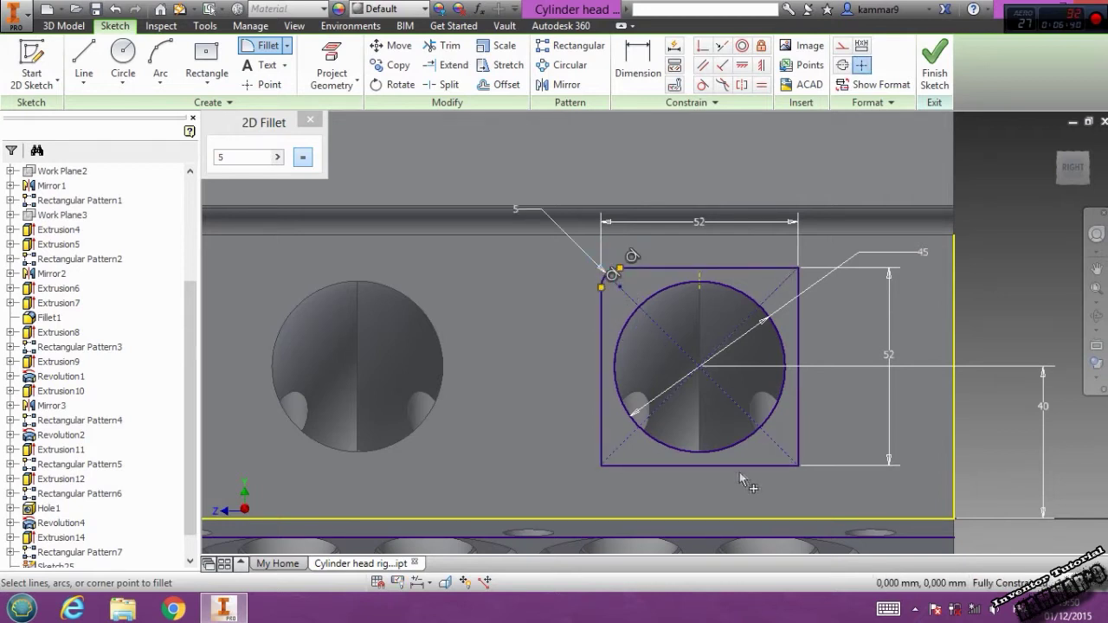
{"action": "left_click", "coordinate": [794, 451]}
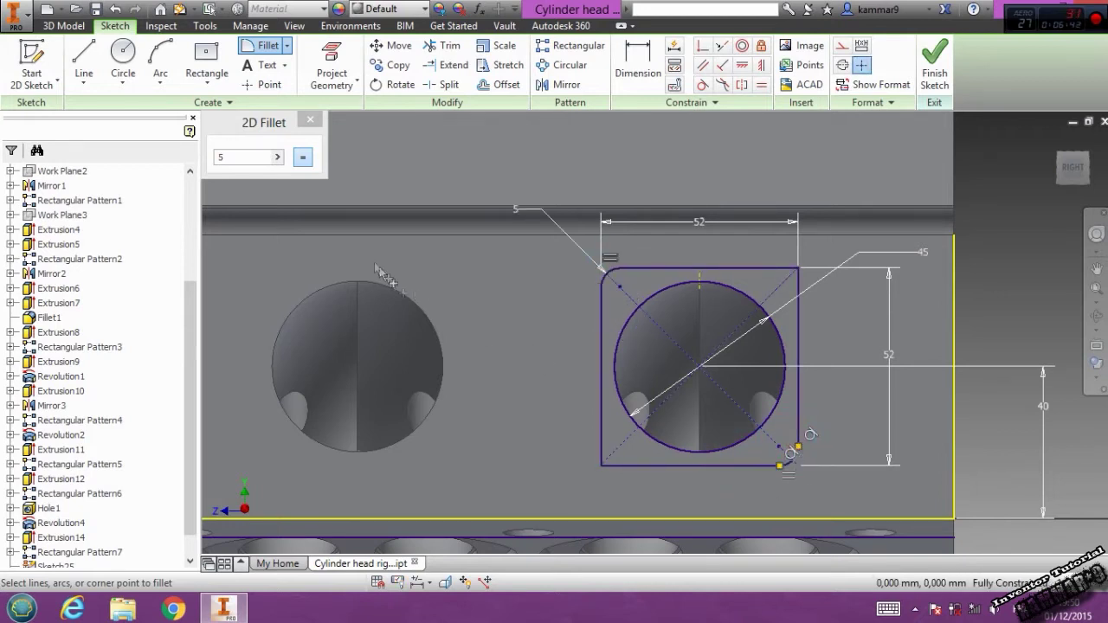
Change the fillet radius to 26 and round the bottom-left and top-right corners
{"action": "double_click", "coordinate": [258, 155]}
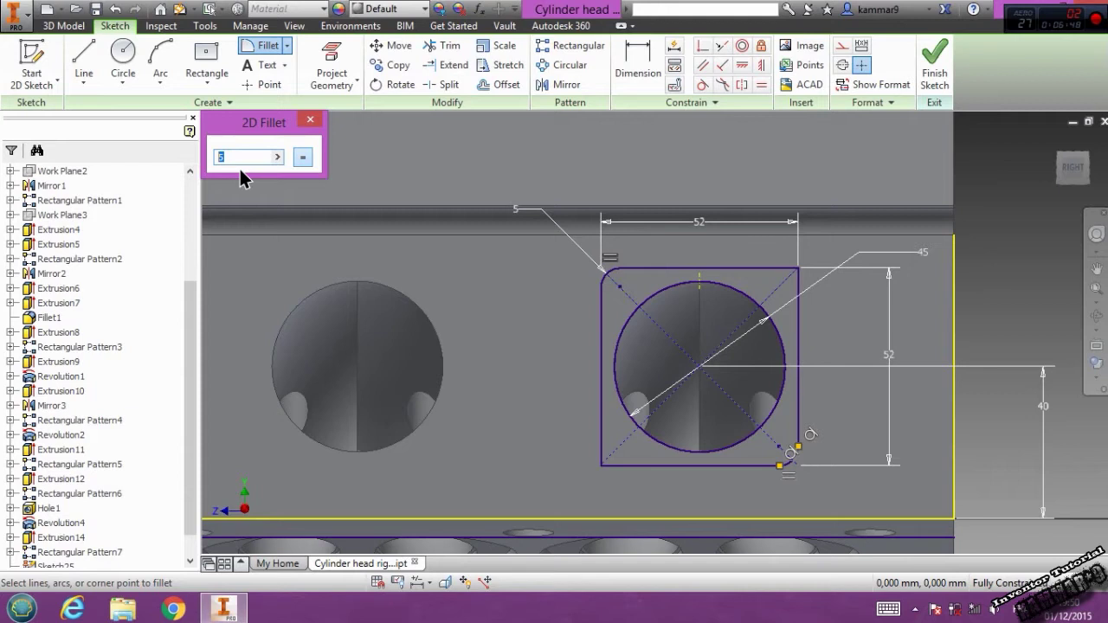
{"action": "type", "text": "26"}
{"action": "left_click", "coordinate": [617, 464]}
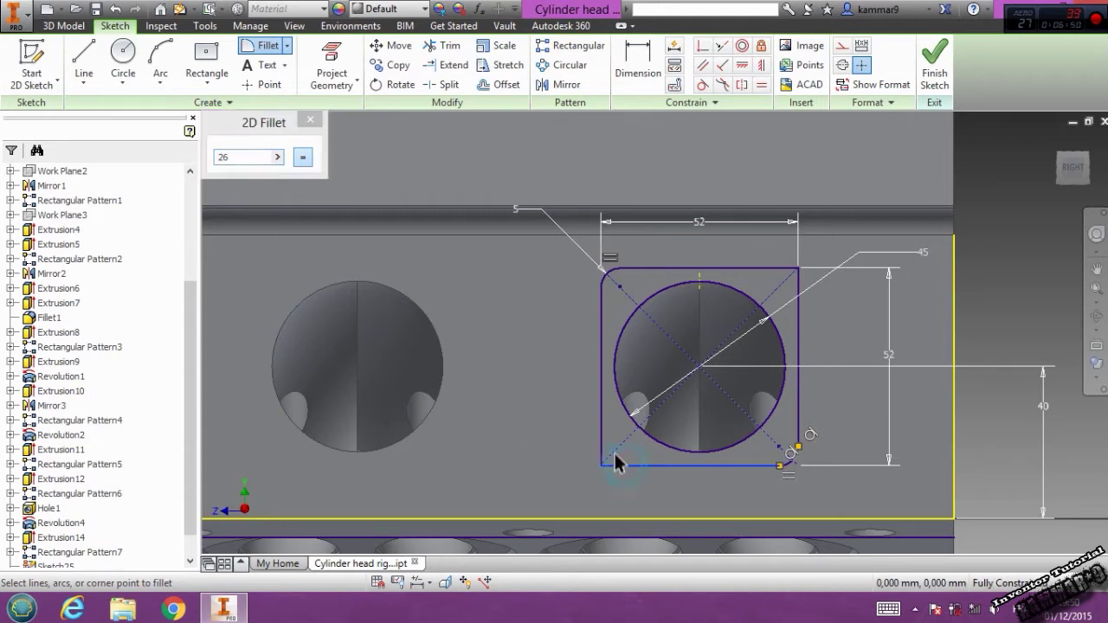
{"action": "left_click", "coordinate": [604, 436]}
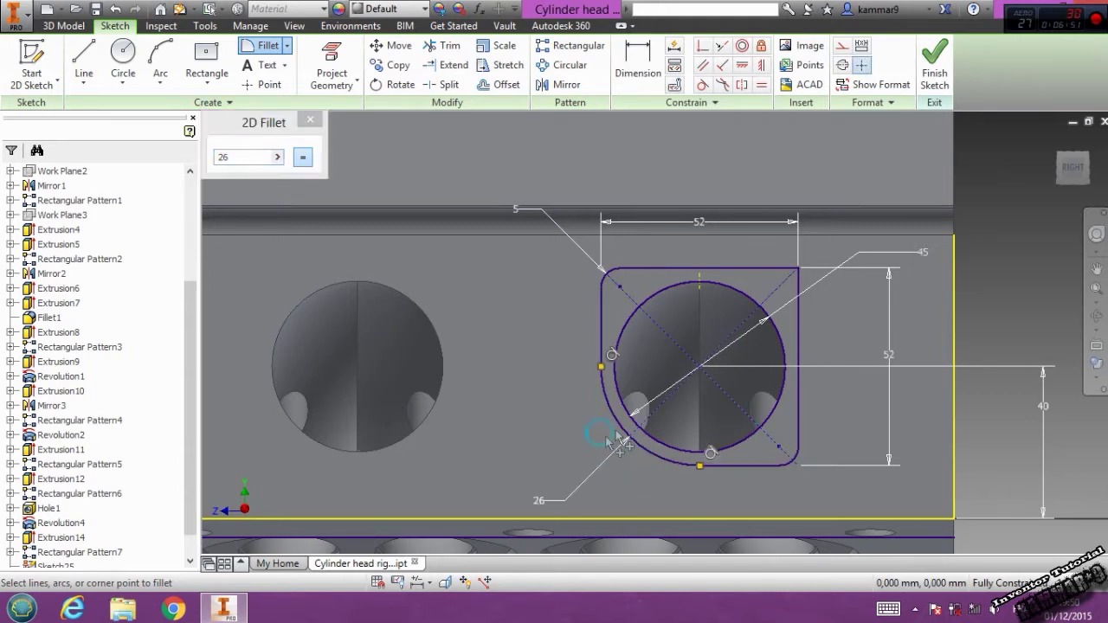
{"action": "left_click", "coordinate": [797, 279]}
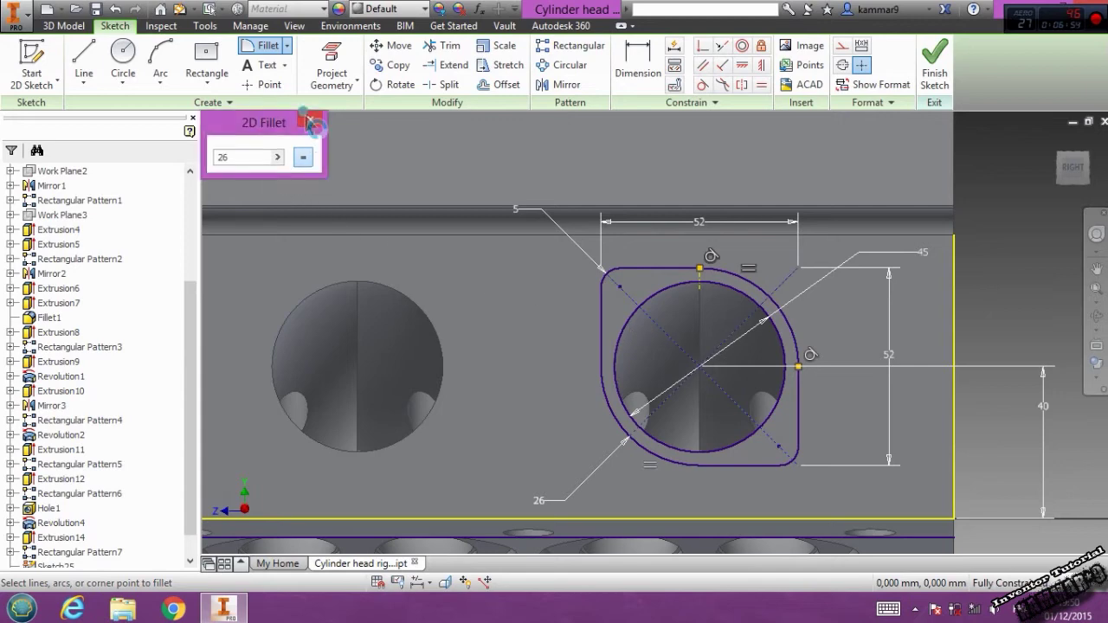
{"action": "left_click", "coordinate": [311, 119]}
{"action": "scroll", "coordinate": [604, 380], "scroll_direction": "down", "scroll_amount": 3}
Try extruding the flange outline 2 mm, retrying after the constraint error
{"action": "key", "text": "e"}
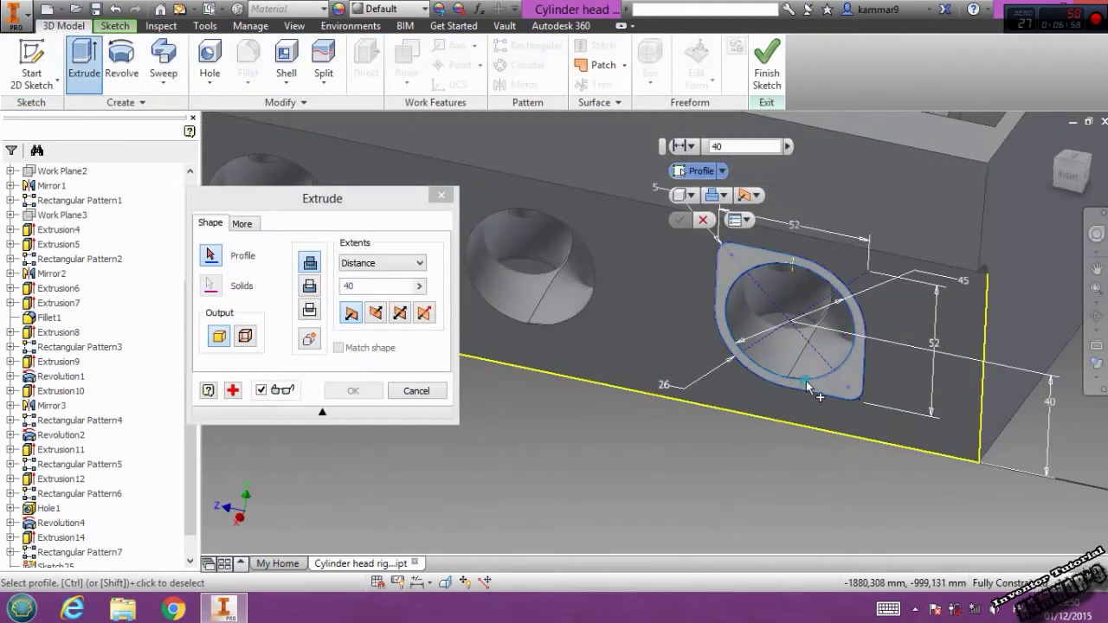
{"action": "left_click", "coordinate": [814, 385]}
{"action": "type", "text": "2"}
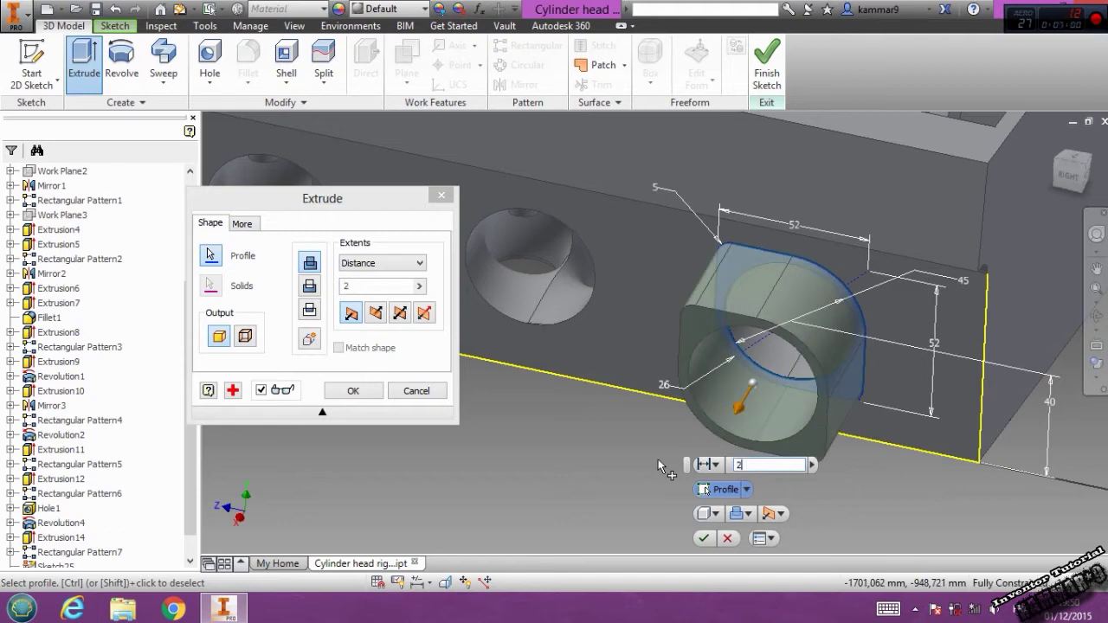
{"action": "key", "text": "Return"}
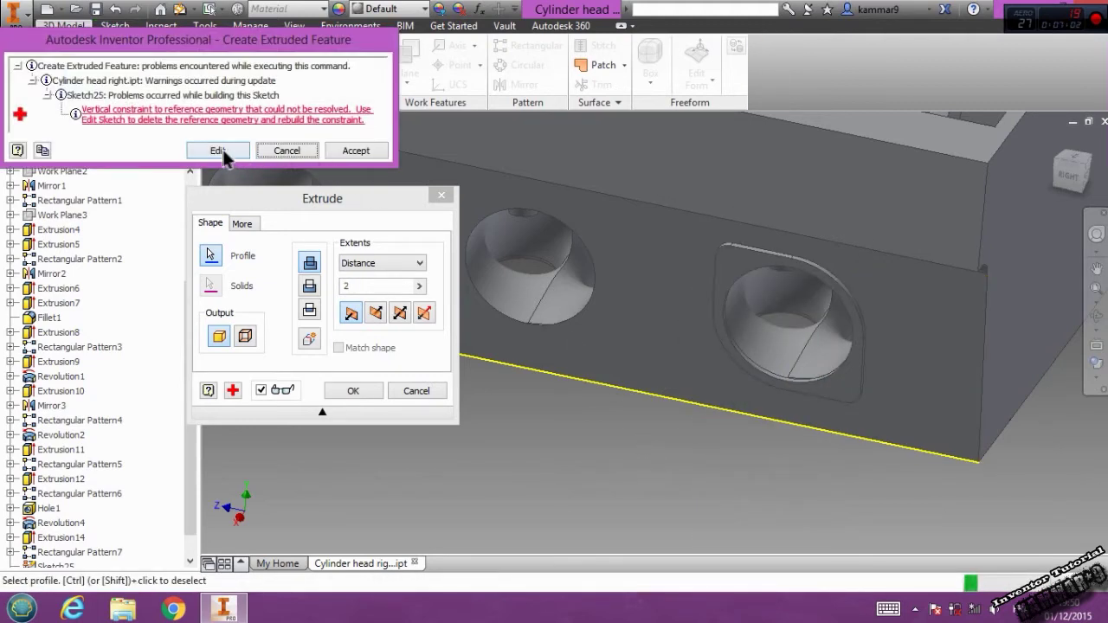
{"action": "left_click", "coordinate": [279, 153]}
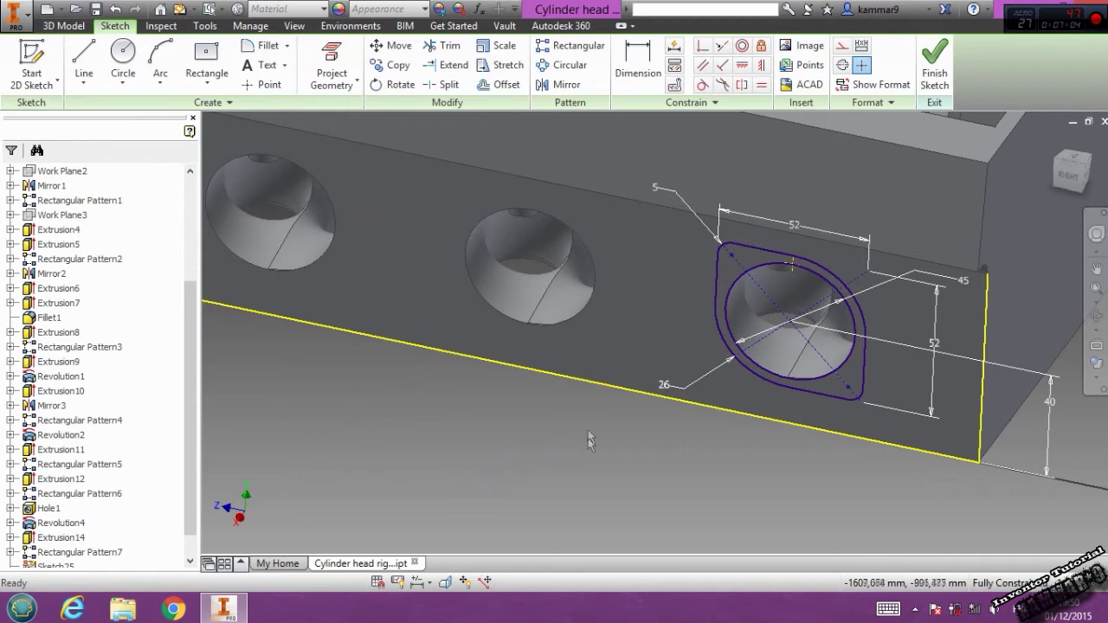
{"action": "left_click", "coordinate": [64, 25]}
{"action": "left_click", "coordinate": [84, 61]}
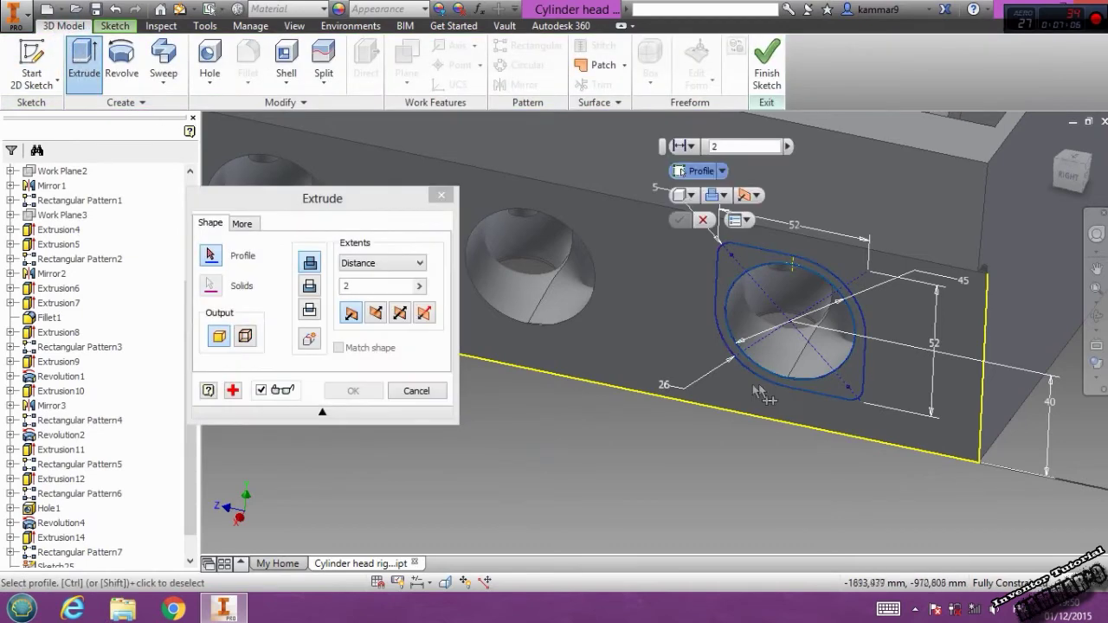
{"action": "left_click", "coordinate": [831, 397]}
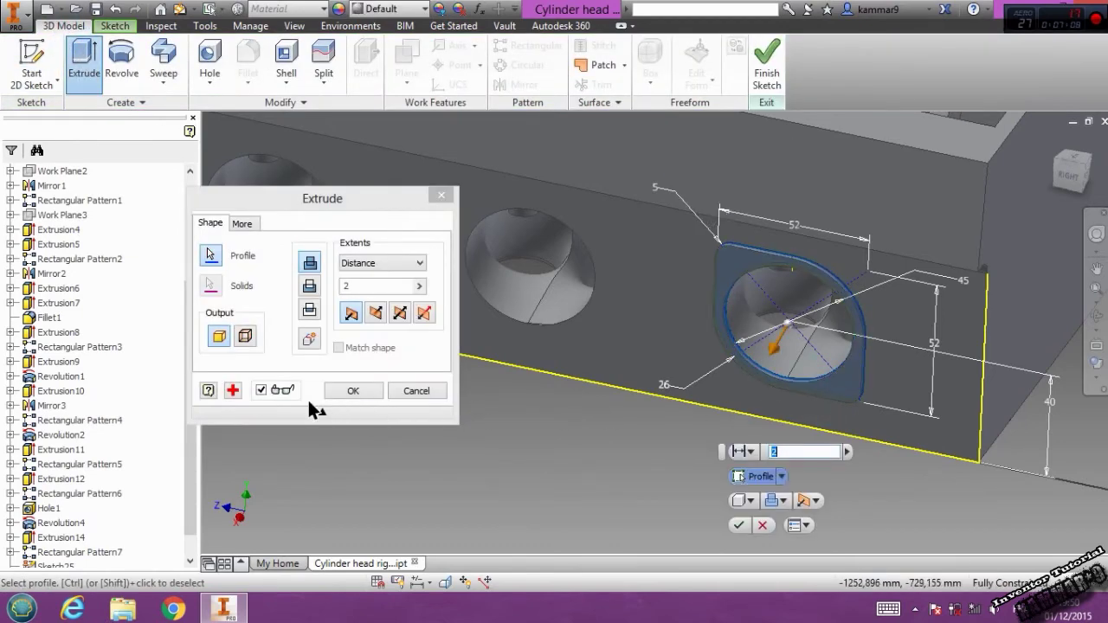
{"action": "left_click", "coordinate": [352, 391]}
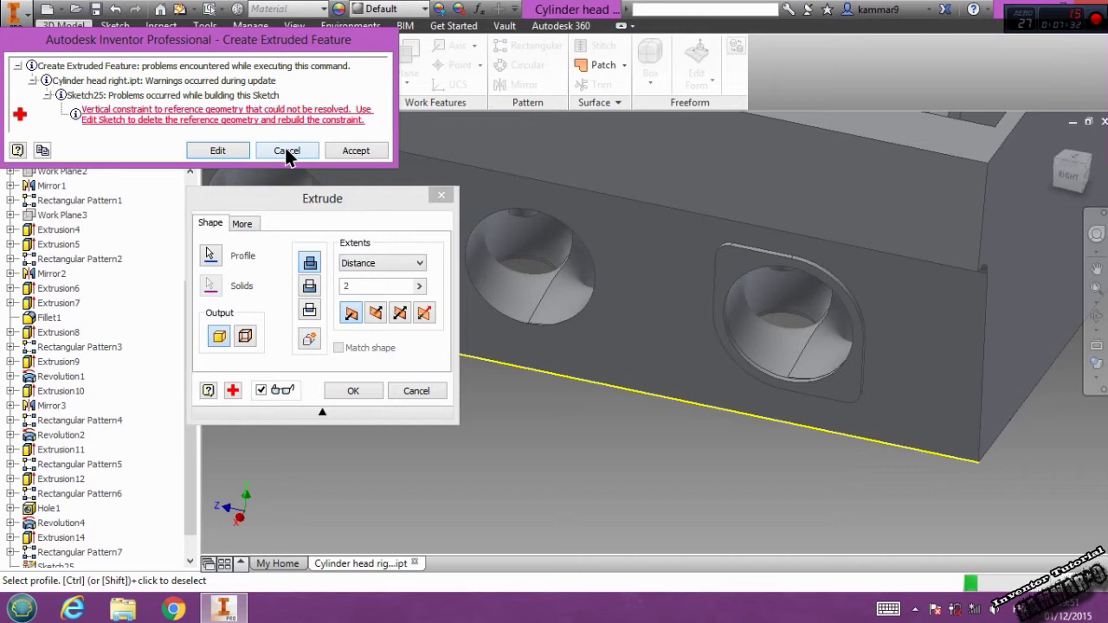
Reselect all flange curves and extrude them 2 mm into a raised pad
{"action": "left_click", "coordinate": [290, 151]}
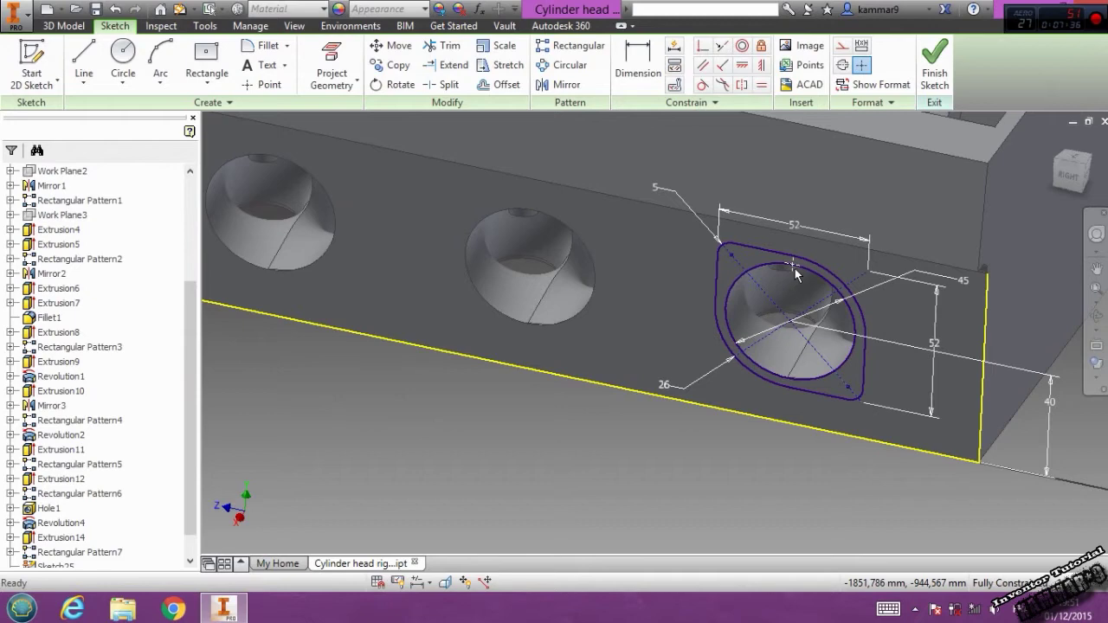
{"action": "left_click", "coordinate": [780, 301]}
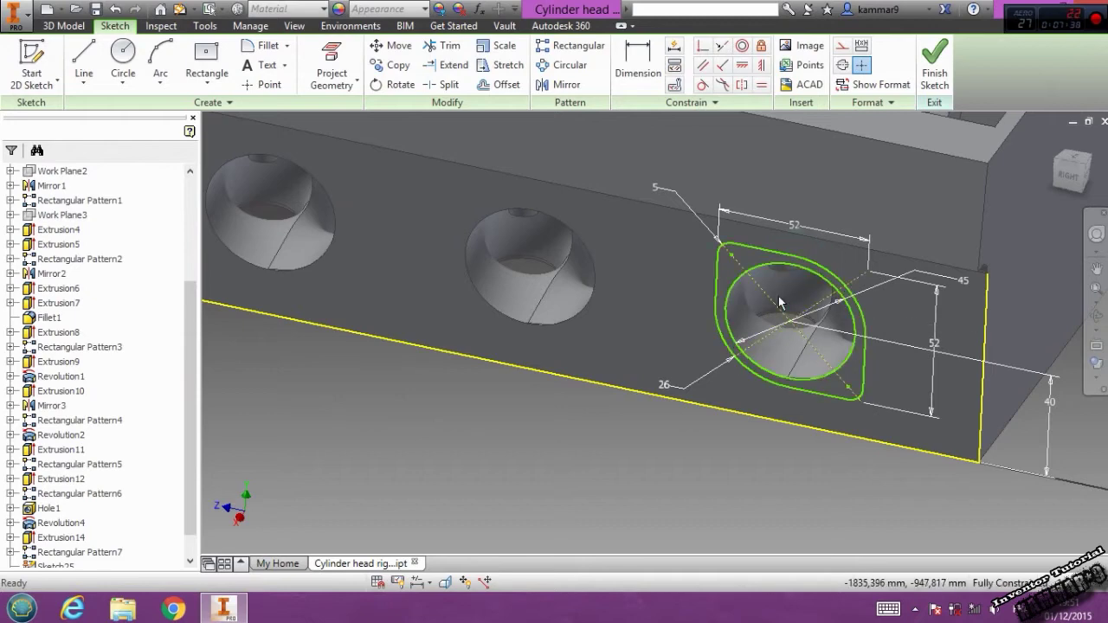
{"action": "left_click", "coordinate": [64, 25]}
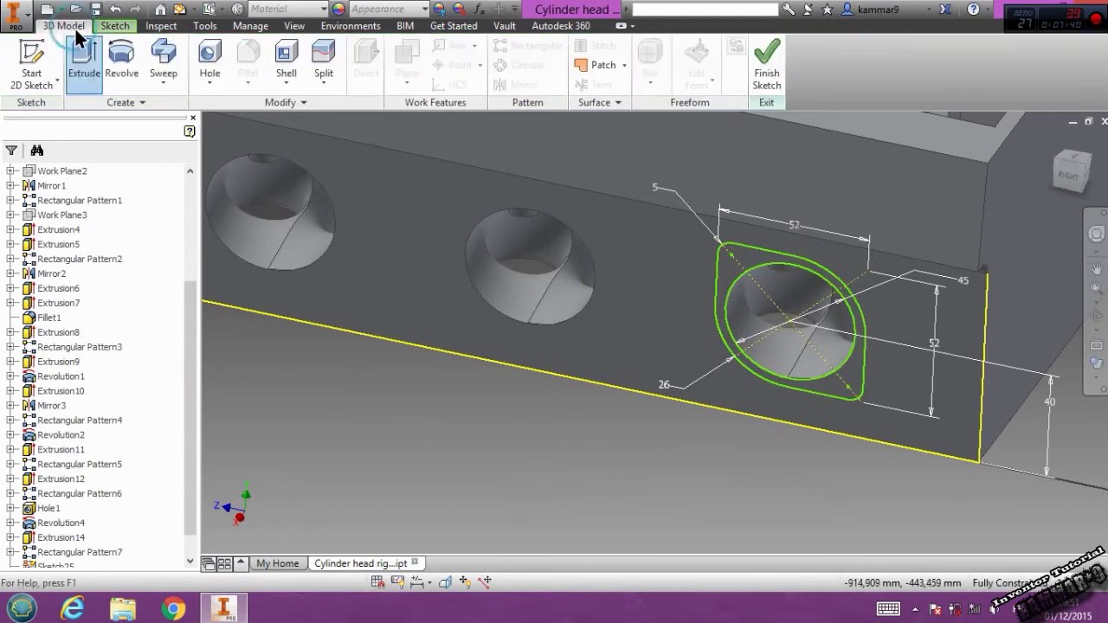
{"action": "left_click", "coordinate": [85, 60]}
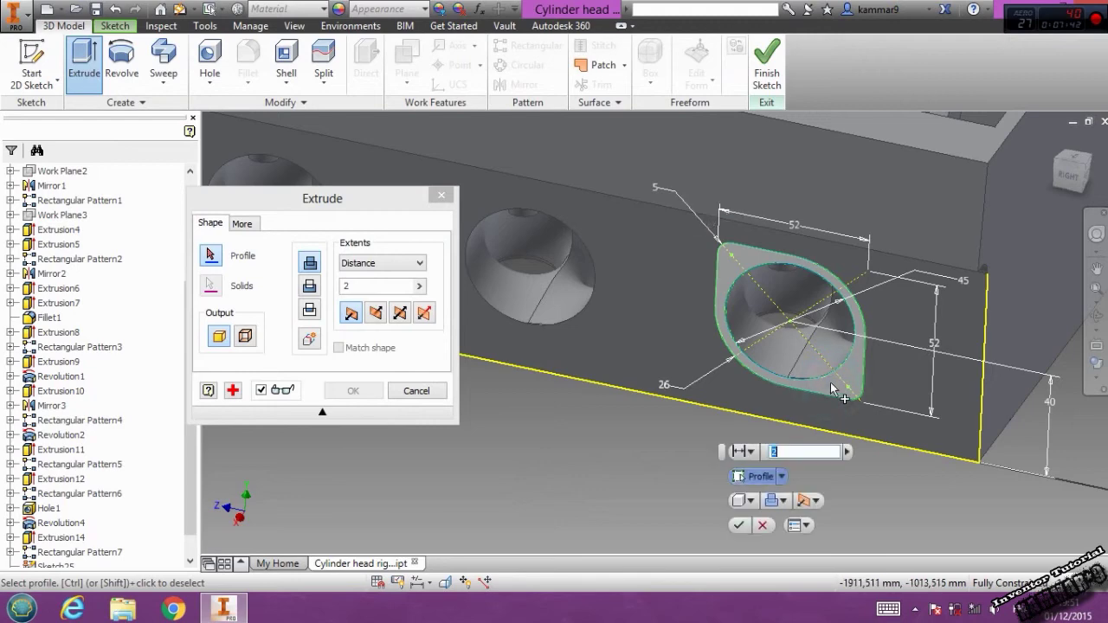
{"action": "left_click", "coordinate": [368, 392]}
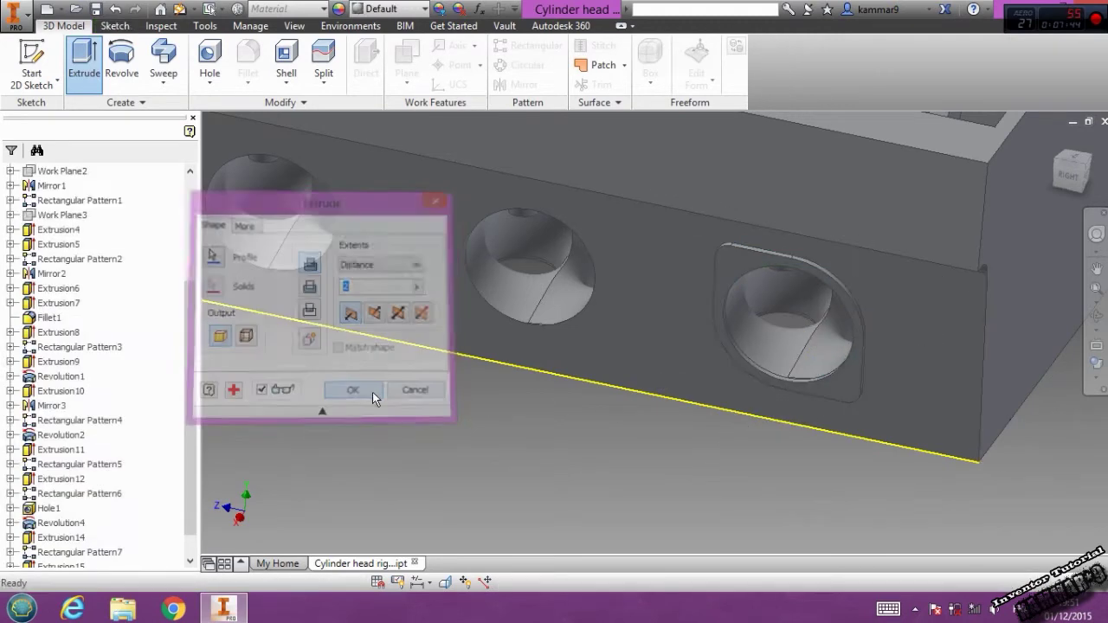
{"action": "key", "text": "F2"}
{"action": "left_click_drag", "start_coordinate": [679, 431], "coordinate": [684, 407]}
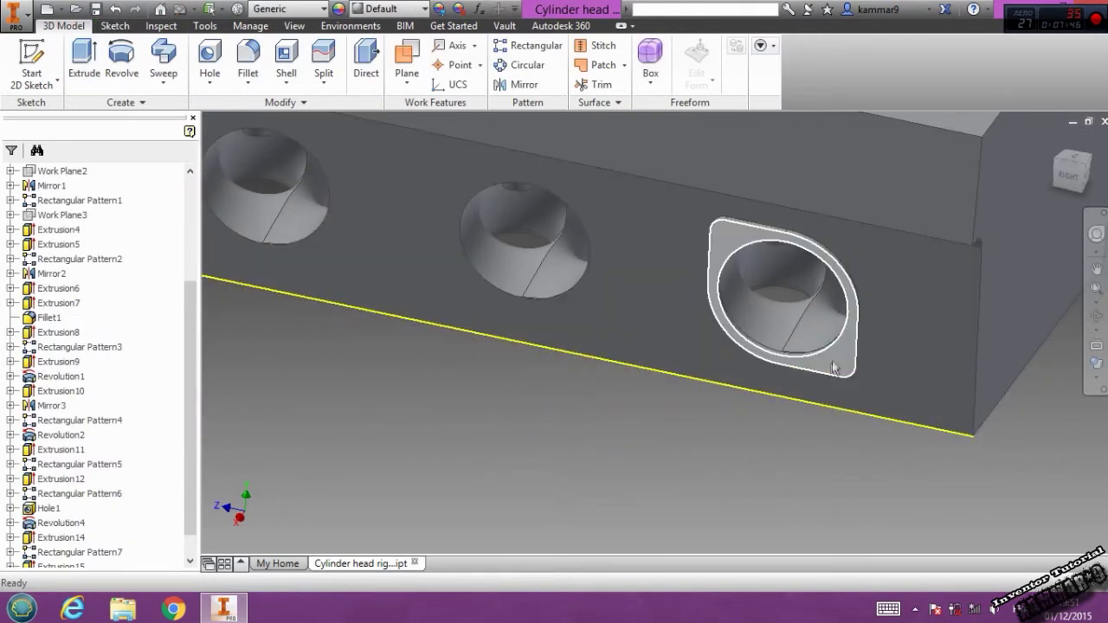
{"action": "left_click", "coordinate": [834, 356]}
Sketch two 6 mm circles at the flange pad's opposite rounded corners
{"action": "left_click", "coordinate": [904, 344]}
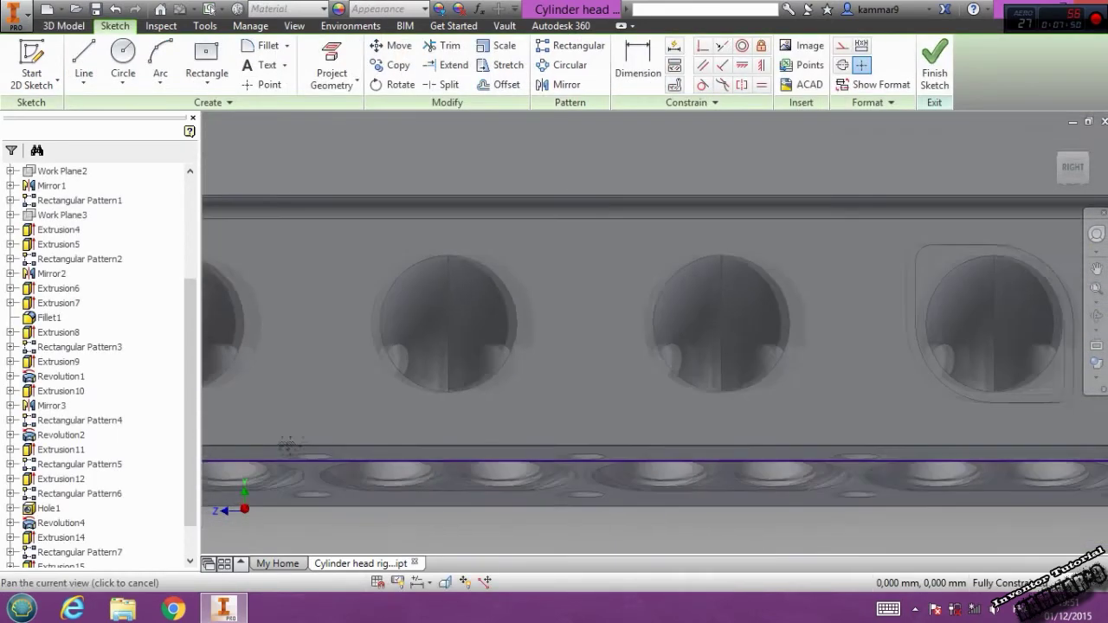
{"action": "scroll", "coordinate": [688, 297], "scroll_direction": "down", "scroll_amount": 2}
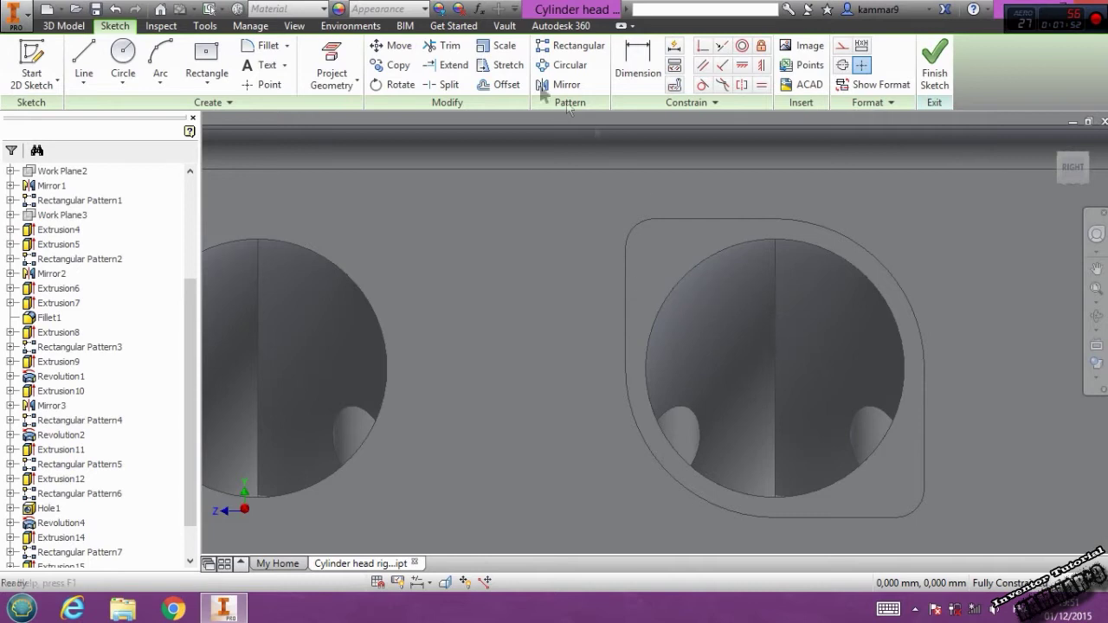
{"action": "left_click", "coordinate": [123, 60]}
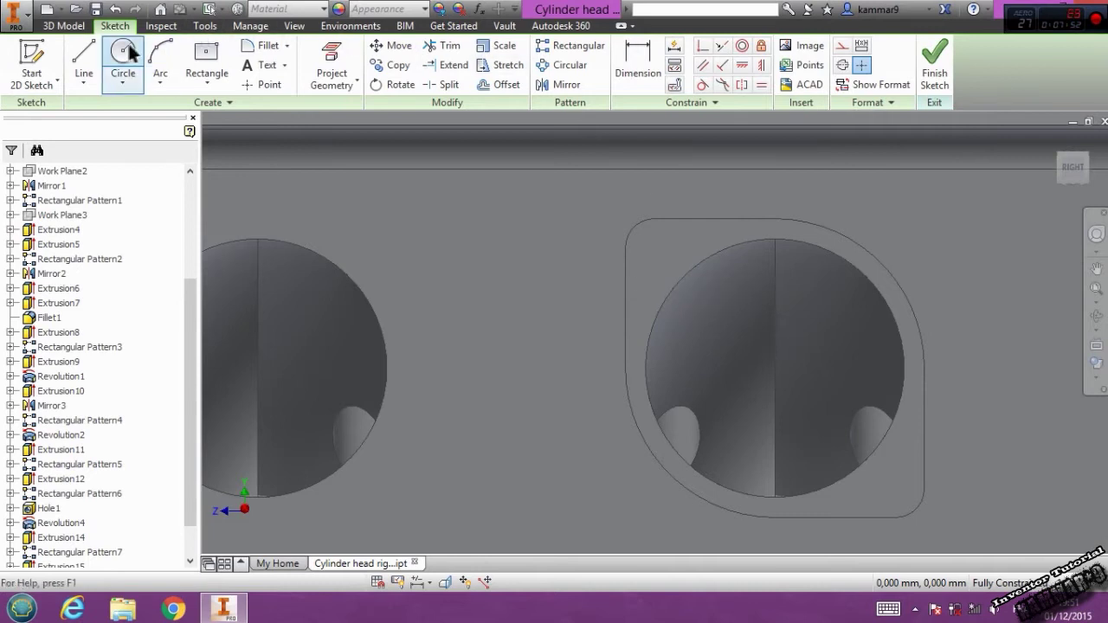
{"action": "left_click", "coordinate": [654, 246]}
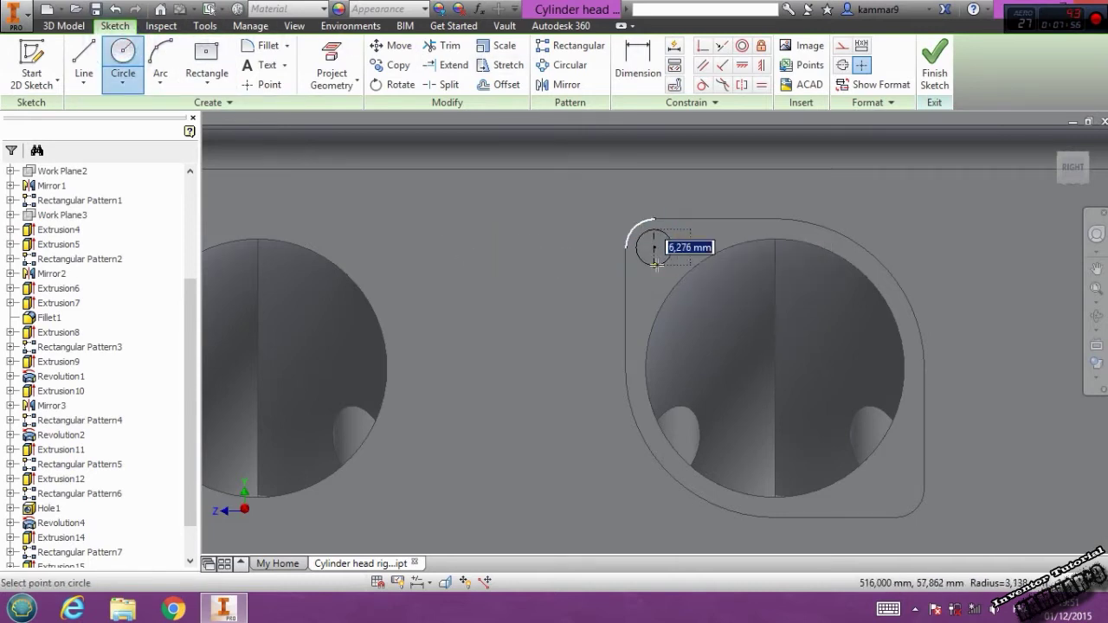
{"action": "type", "text": "6"}
{"action": "key", "text": "Return"}
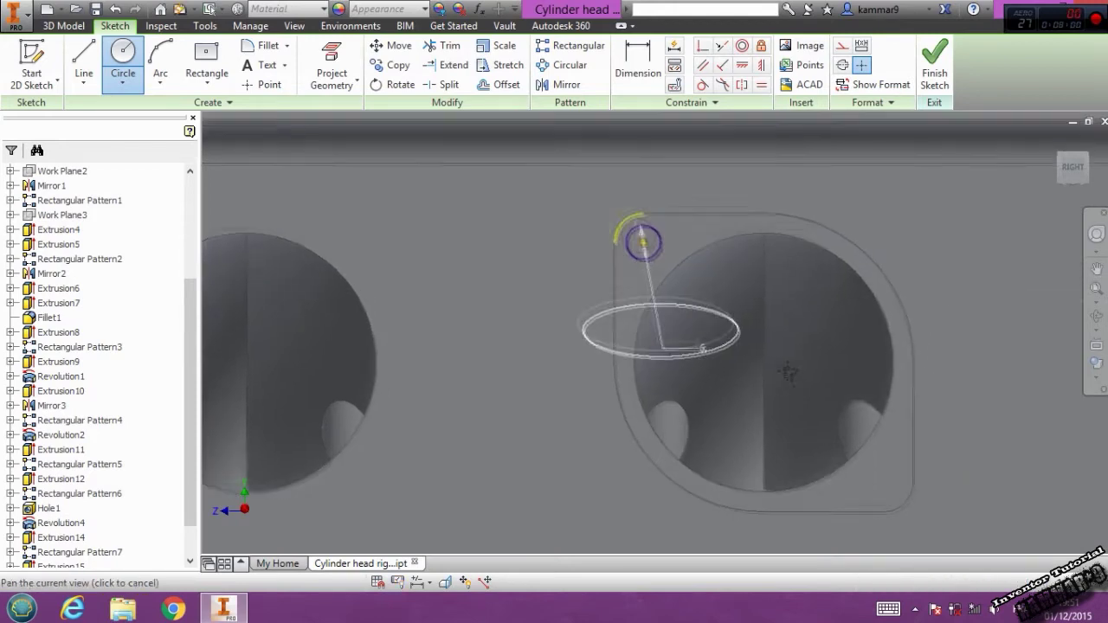
{"action": "middle_click_drag", "start_coordinate": [900, 482], "coordinate": [787, 367]}
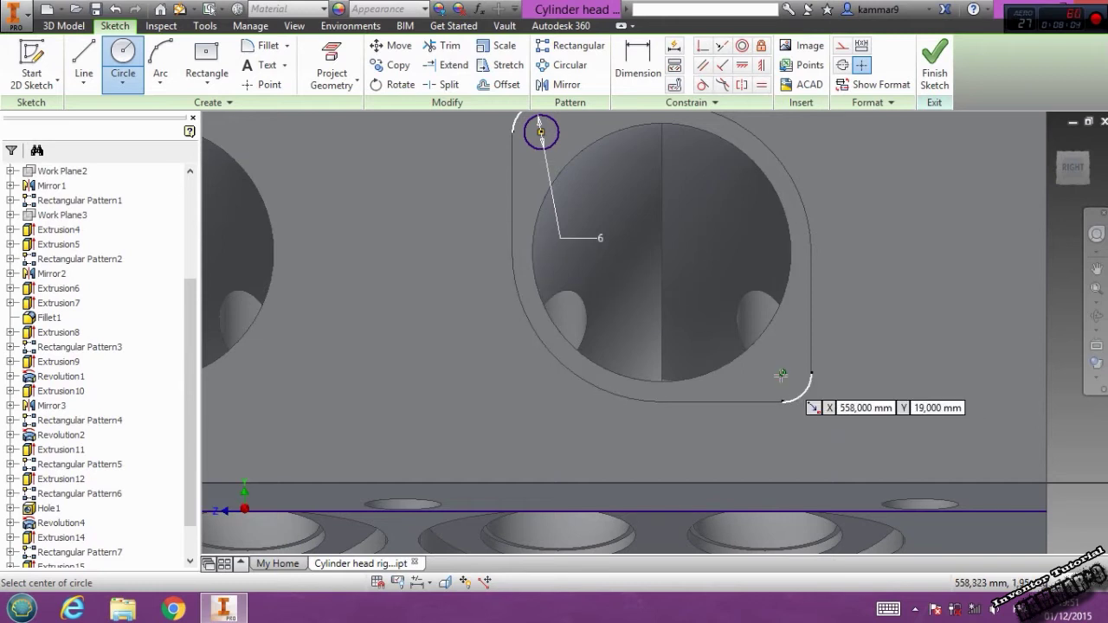
{"action": "left_click", "coordinate": [783, 372]}
{"action": "key", "text": "Return"}
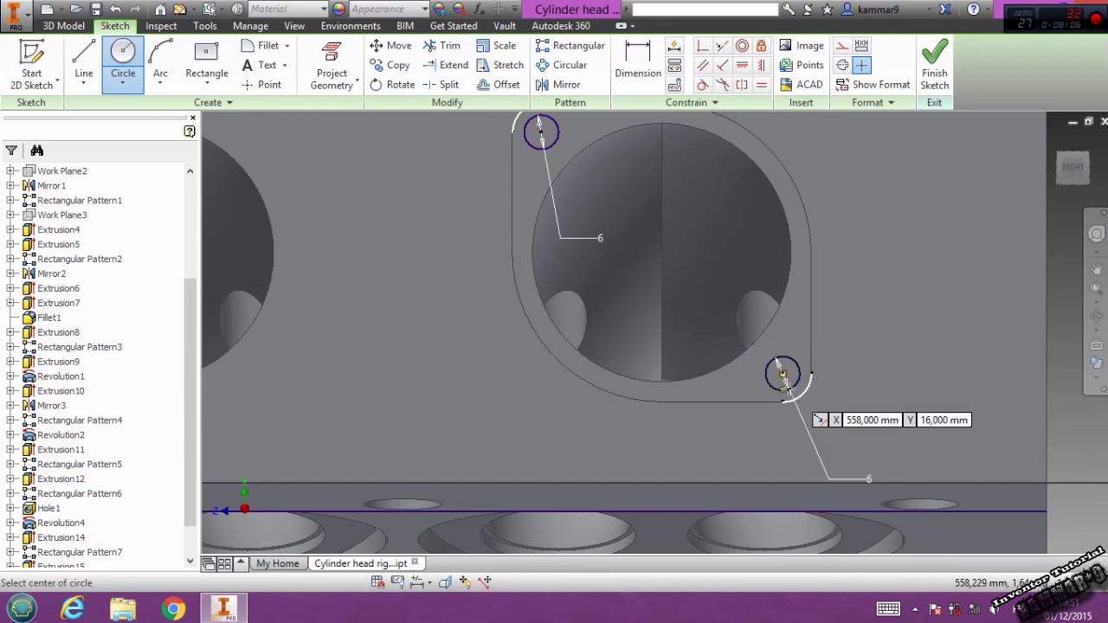
Cut both circles 20 mm deep as bolt holes
{"action": "left_click", "coordinate": [64, 25]}
{"action": "left_click", "coordinate": [84, 54]}
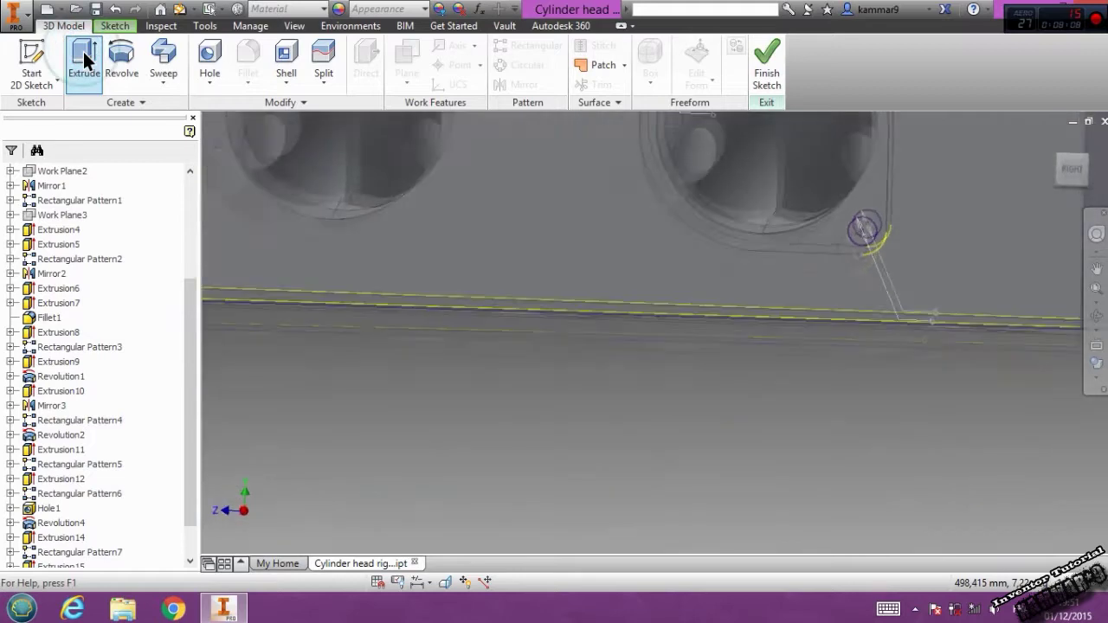
{"action": "left_click", "coordinate": [317, 287]}
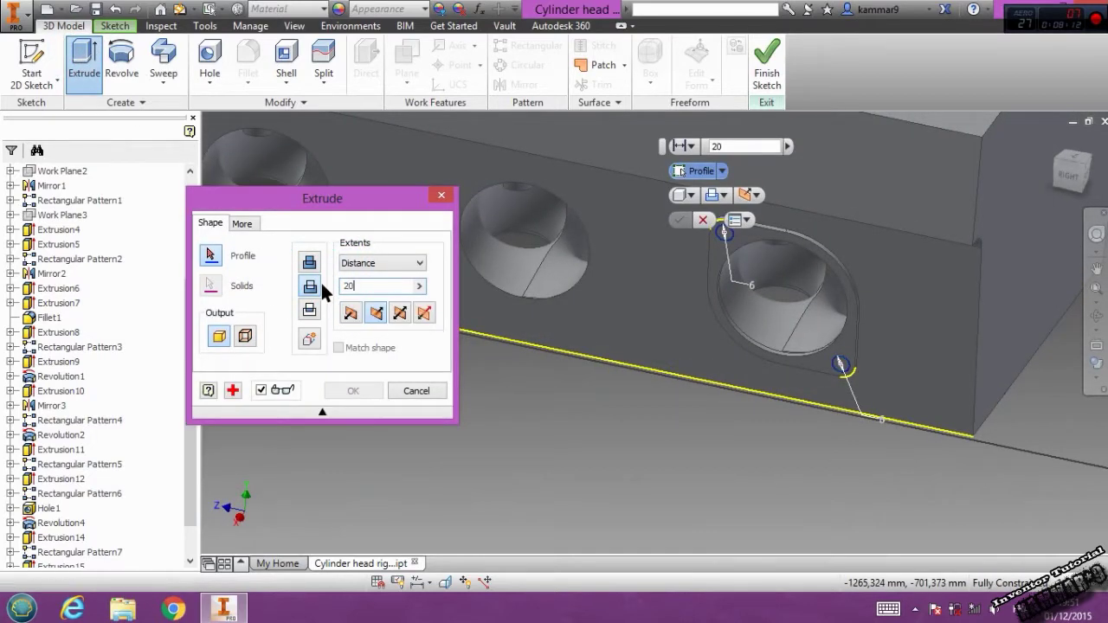
{"action": "left_click", "coordinate": [764, 288]}
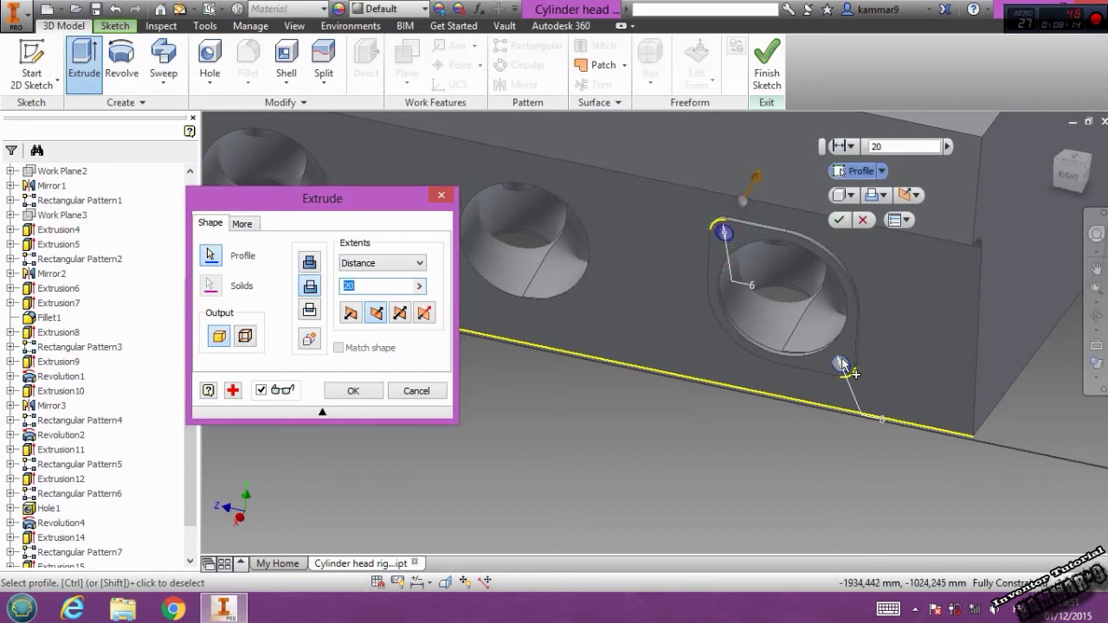
{"action": "left_click", "coordinate": [351, 391]}
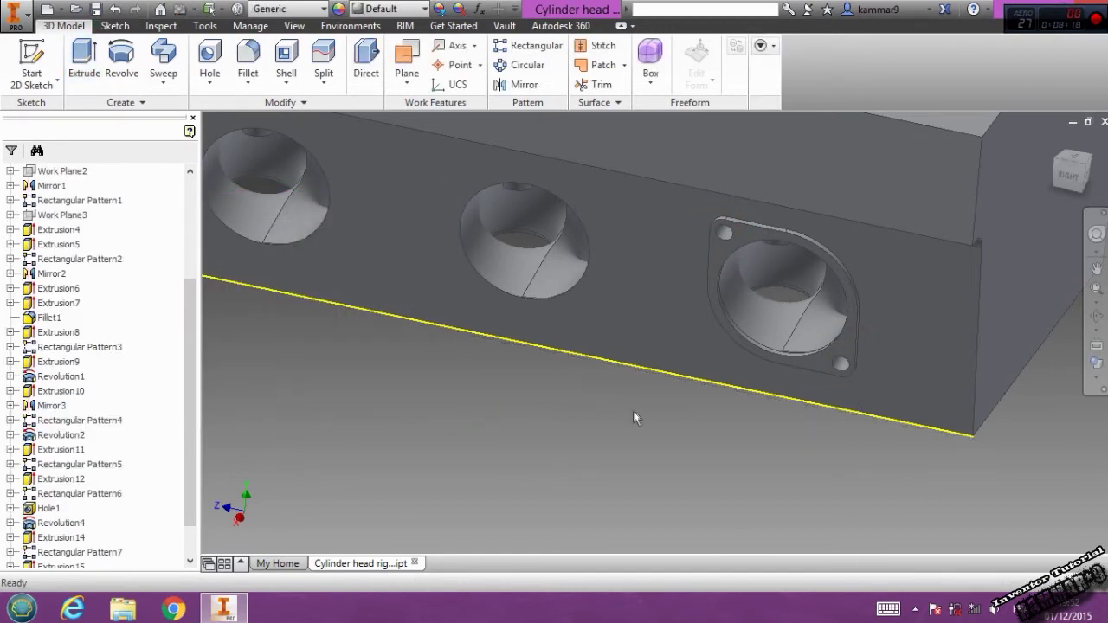
Mirror Extrusion15 and Extrusion16 across Work Plane2
{"action": "left_click_drag", "start_coordinate": [195, 463], "coordinate": [197, 491]}
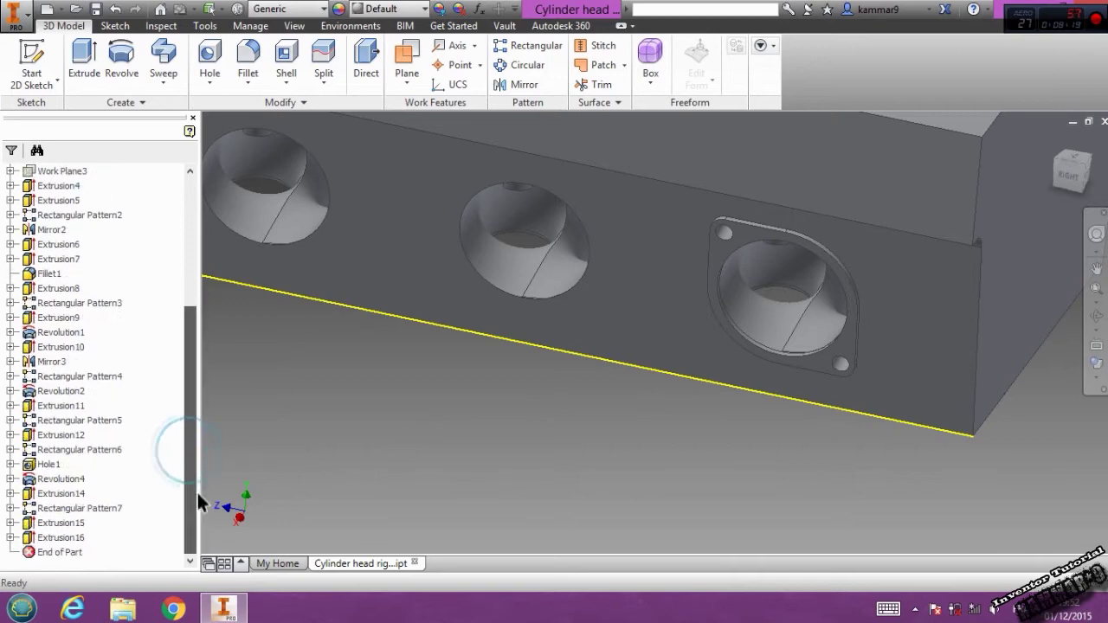
{"action": "left_click", "coordinate": [60, 535]}
{"action": "left_click", "coordinate": [60, 523], "text": "ctrl"}
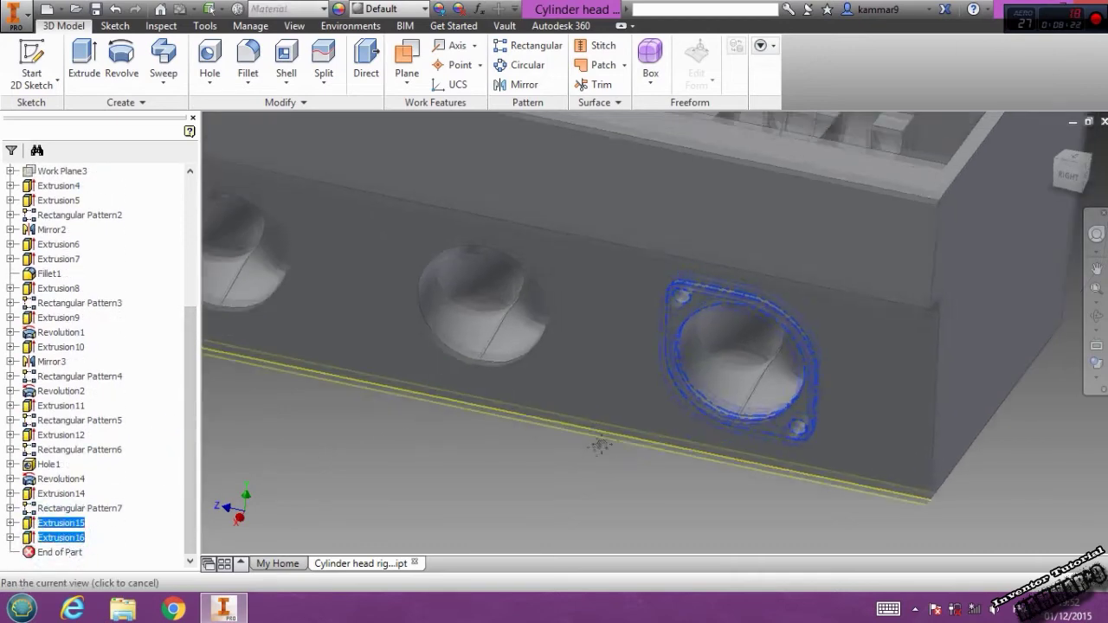
{"action": "middle_click_drag", "start_coordinate": [260, 390], "coordinate": [460, 146], "text": "shift"}
{"action": "left_click", "coordinate": [518, 84]}
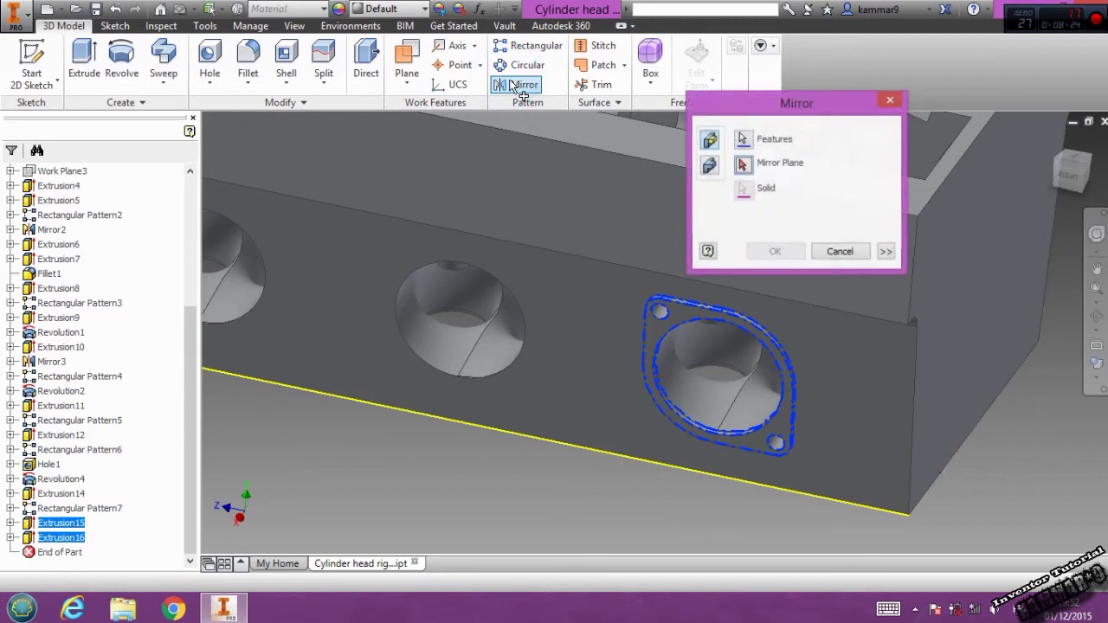
{"action": "left_click_drag", "start_coordinate": [193, 346], "coordinate": [193, 216]}
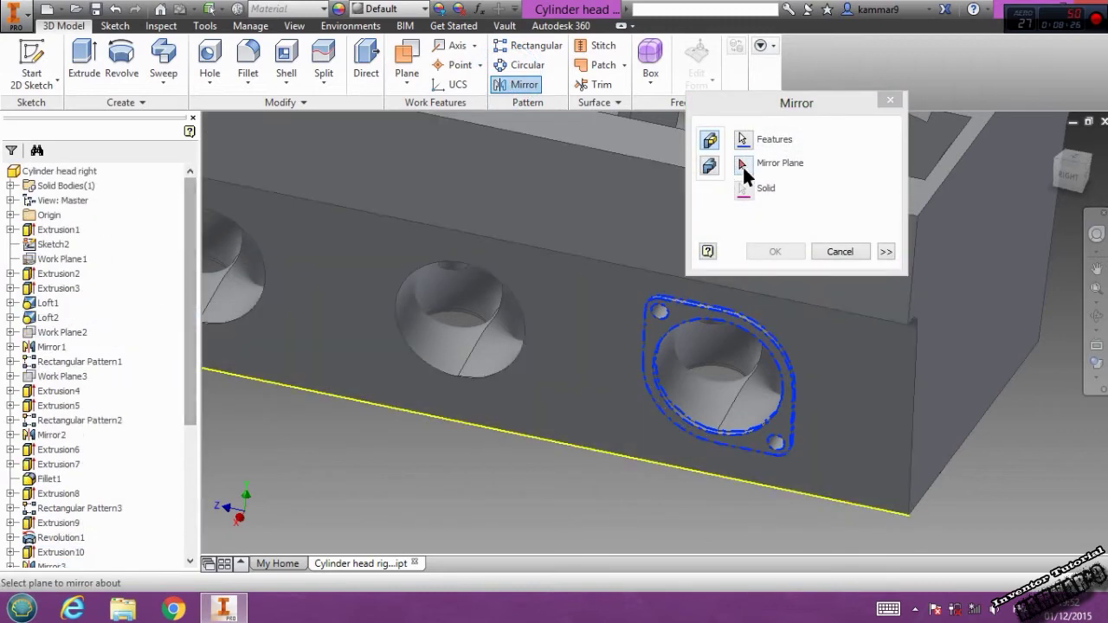
{"action": "left_click", "coordinate": [742, 165]}
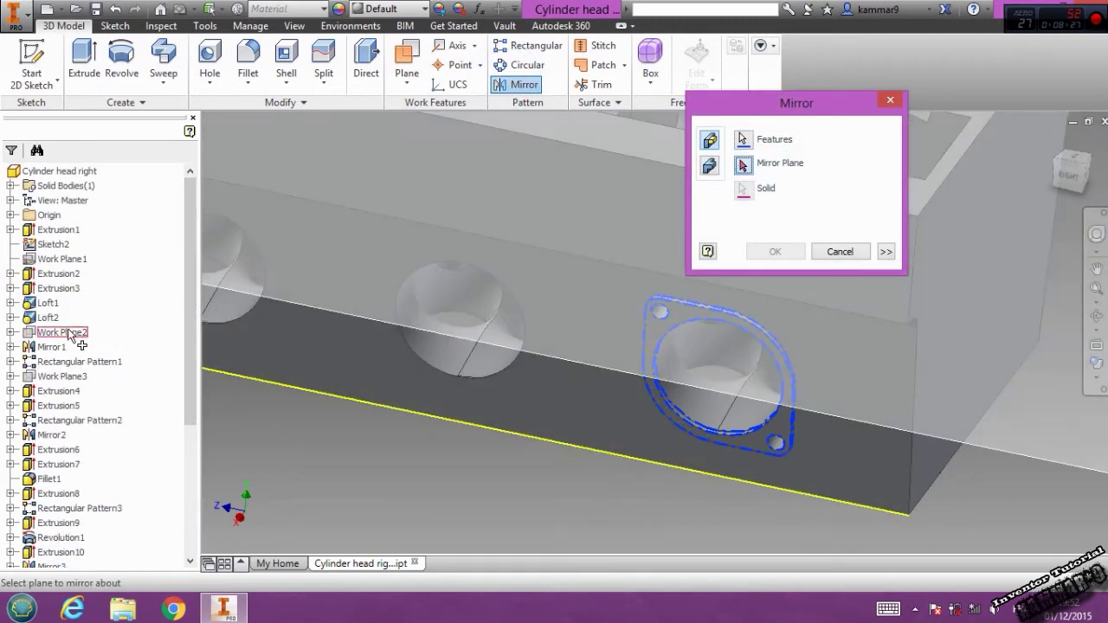
{"action": "left_click", "coordinate": [63, 332]}
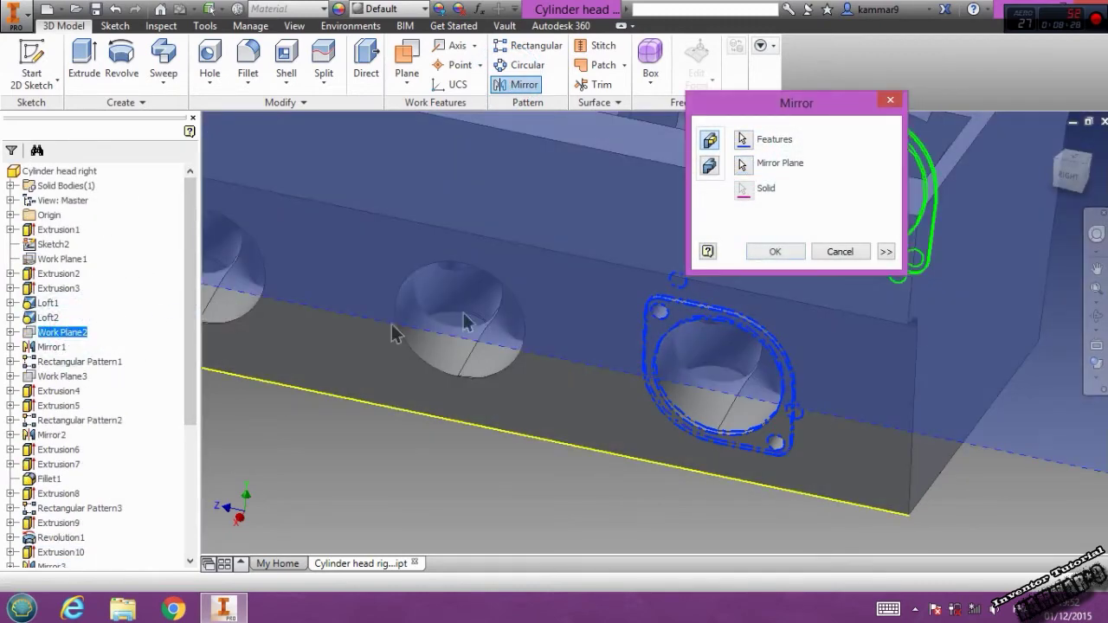
{"action": "left_click", "coordinate": [775, 252]}
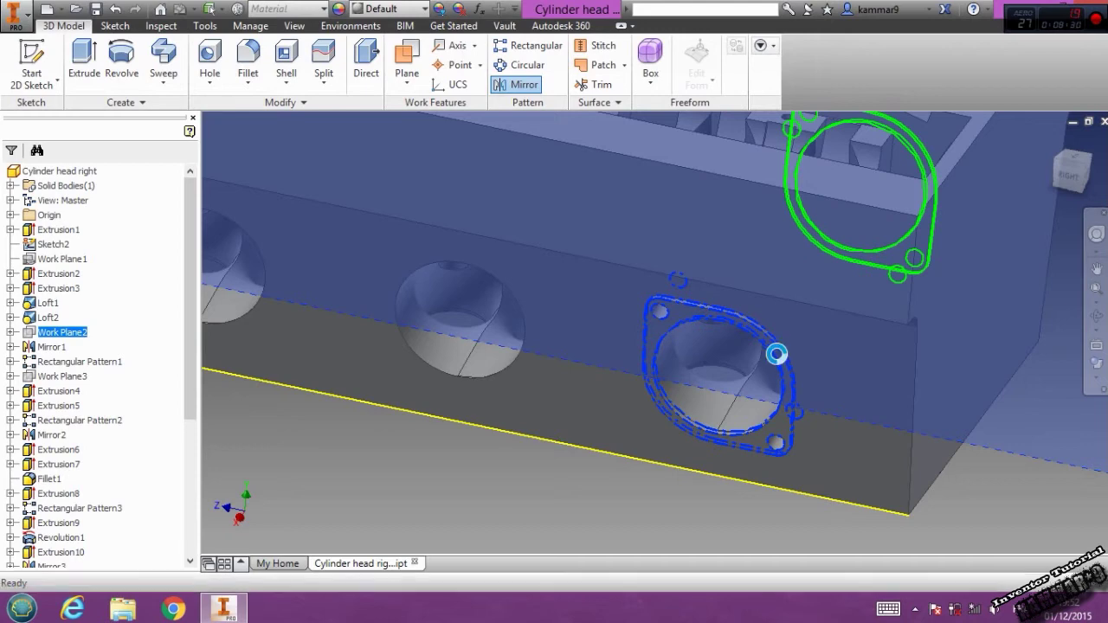
Select Extrusion15, Extrusion16 and Mirror4 in the browser
{"action": "left_click_drag", "start_coordinate": [185, 402], "coordinate": [194, 554]}
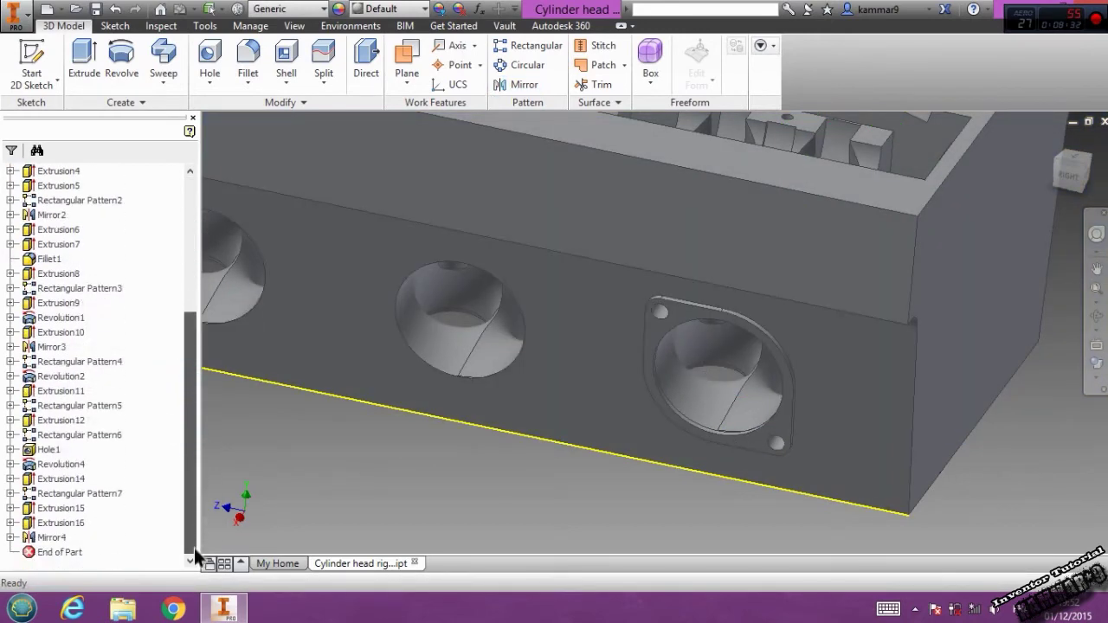
{"action": "left_click", "coordinate": [51, 538]}
{"action": "left_click", "coordinate": [60, 509], "text": "shift"}
Rectangular-pattern the flanged boss features six times along the side edge
{"action": "key", "text": "F2"}
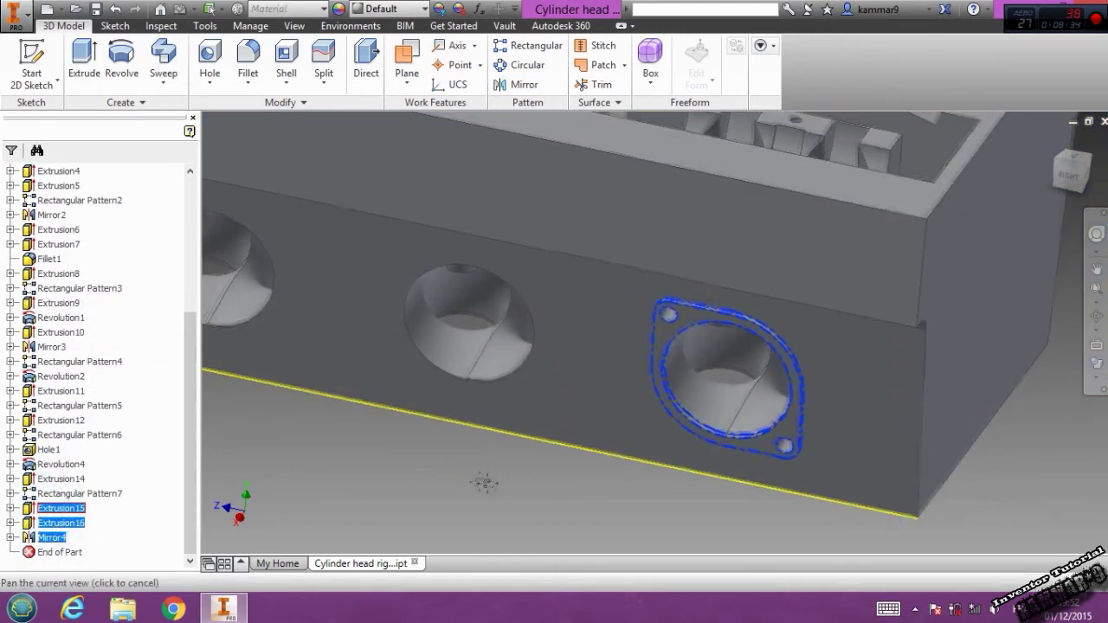
{"action": "left_click_drag", "start_coordinate": [485, 482], "coordinate": [564, 352]}
{"action": "scroll", "coordinate": [564, 351], "scroll_direction": "down", "scroll_amount": 2}
{"action": "left_click", "coordinate": [524, 45]}
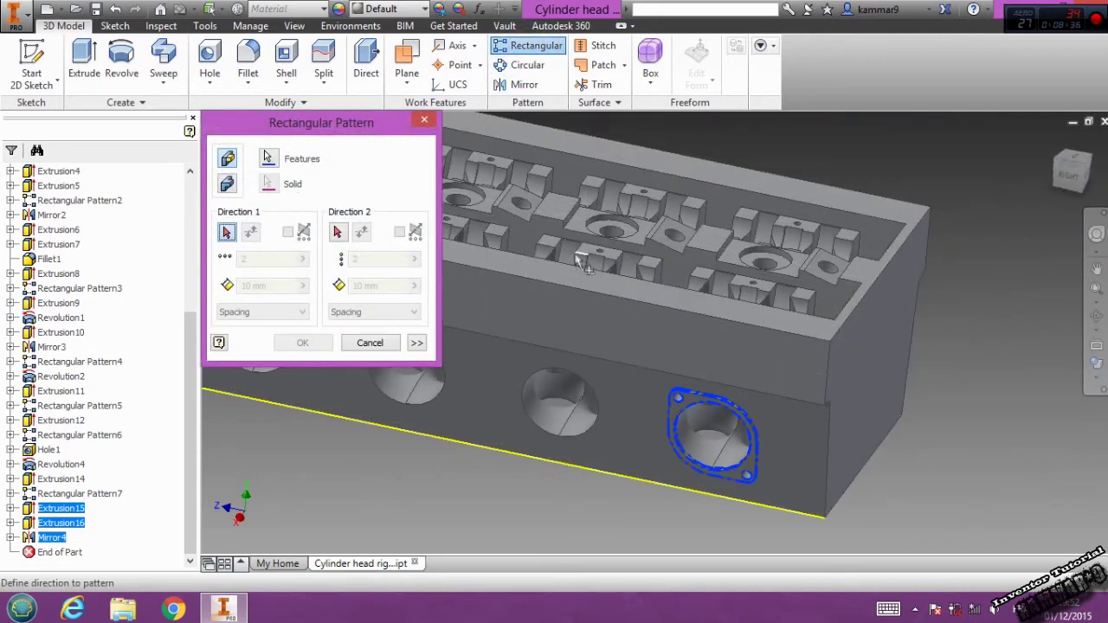
{"action": "left_click", "coordinate": [583, 286]}
{"action": "scroll", "coordinate": [564, 354], "scroll_direction": "up", "scroll_amount": 2}
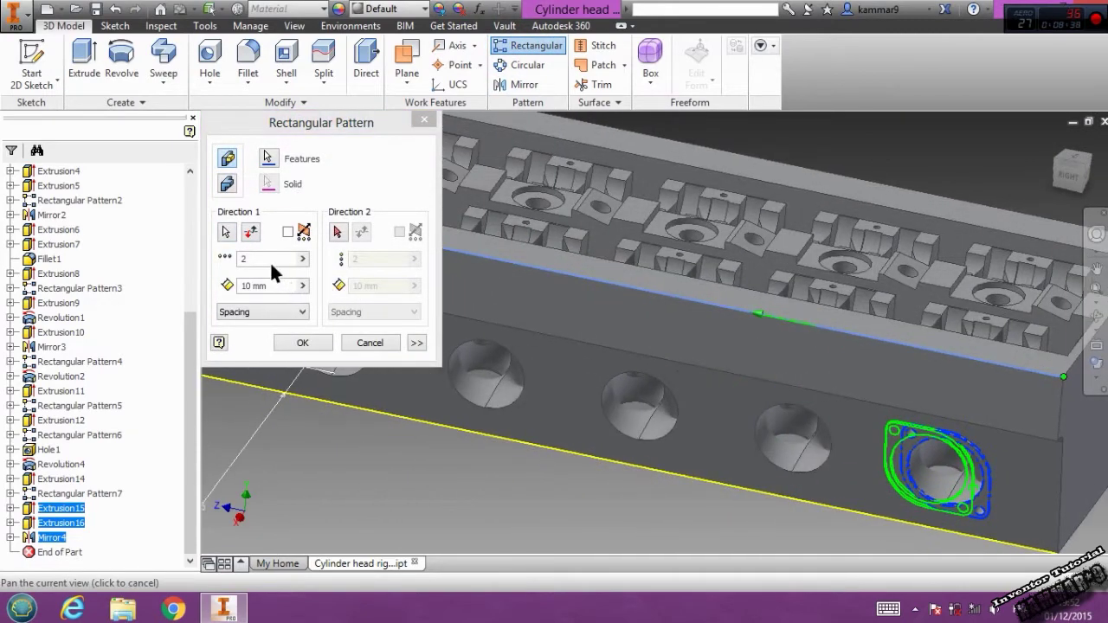
{"action": "double_click", "coordinate": [260, 259]}
{"action": "type", "text": "6"}
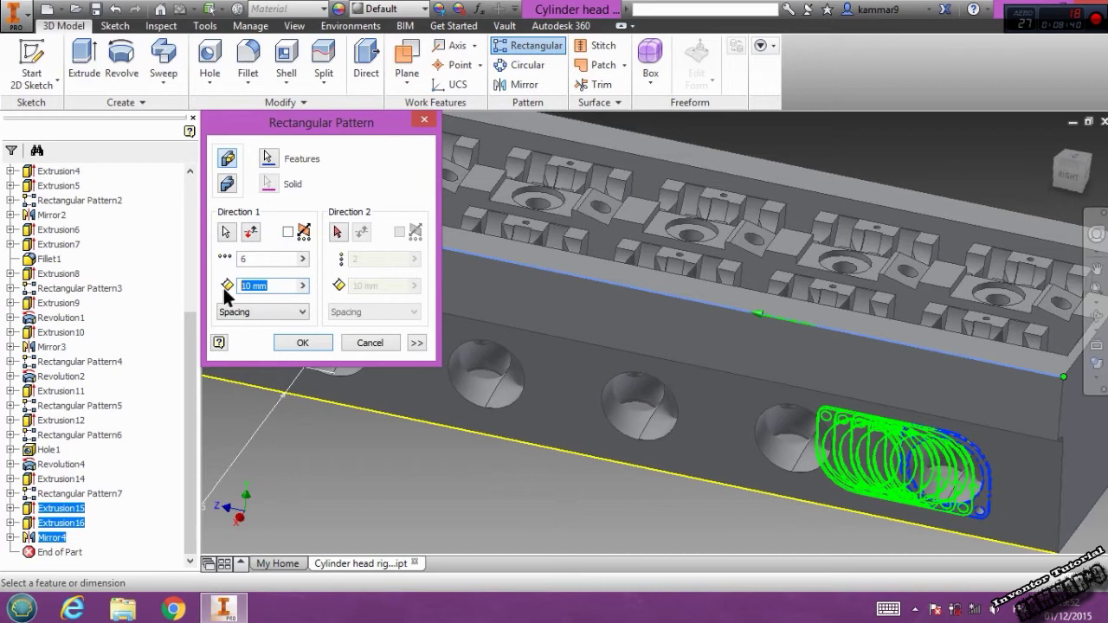
{"action": "type", "text": "50"}
{"action": "left_click", "coordinate": [299, 342]}
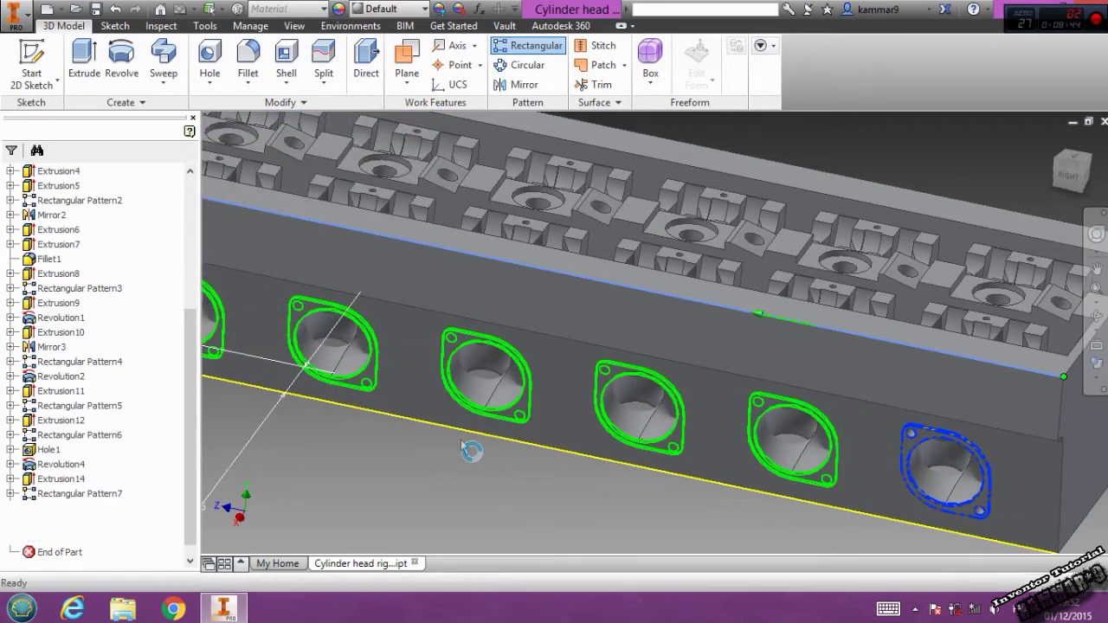
Save the part and orbit to inspect the patterned head
{"action": "middle_click_drag", "start_coordinate": [461, 439], "coordinate": [621, 443]}
{"action": "scroll", "coordinate": [688, 437], "scroll_direction": "down", "scroll_amount": 2}
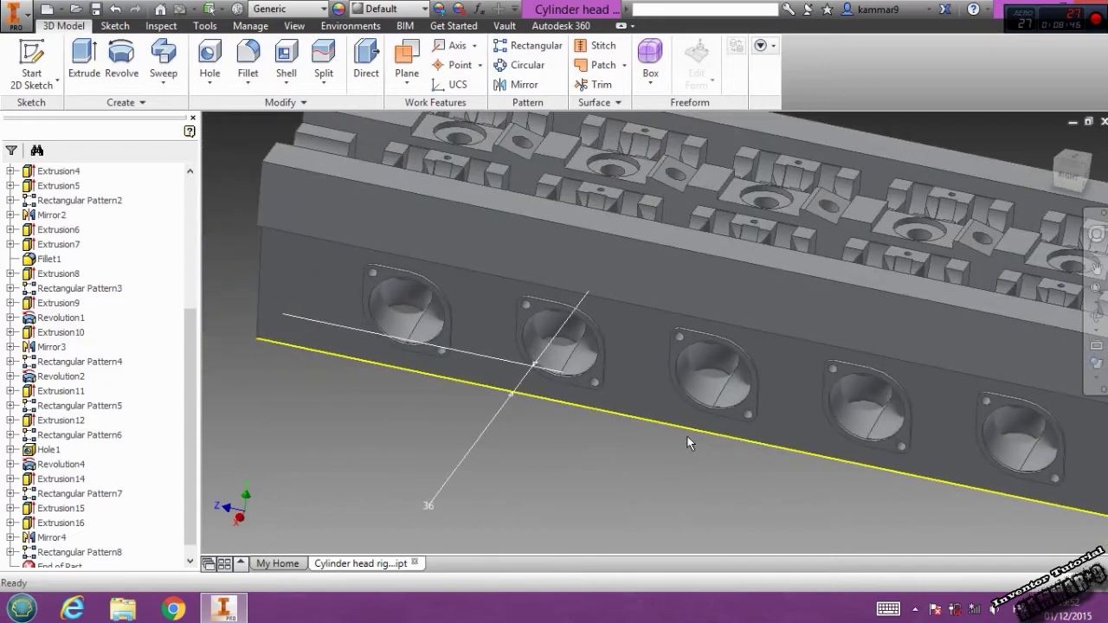
{"action": "scroll", "coordinate": [694, 435], "scroll_direction": "down", "scroll_amount": 2}
{"action": "mouse_move", "coordinate": [693, 435]}
{"action": "middle_mouse_down", "text": "shift"}
{"action": "mouse_move", "coordinate": [577, 408]}
{"action": "mouse_move", "coordinate": [598, 440]}
{"action": "mouse_move", "coordinate": [667, 411]}
{"action": "middle_mouse_up", "text": "shift"}
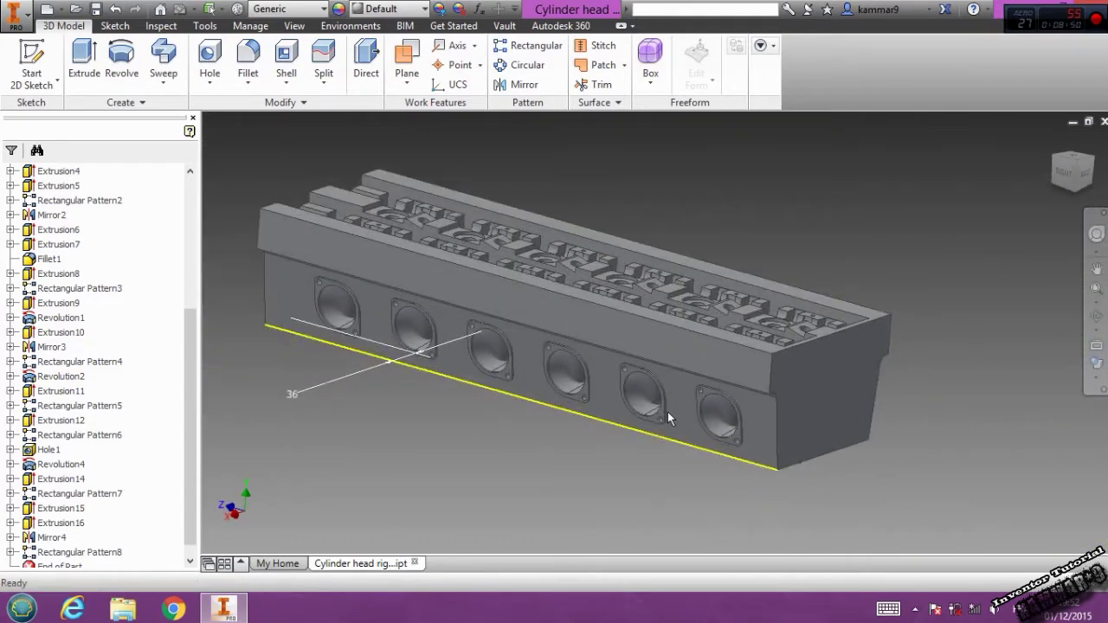
{"action": "key", "text": "ctrl+s"}
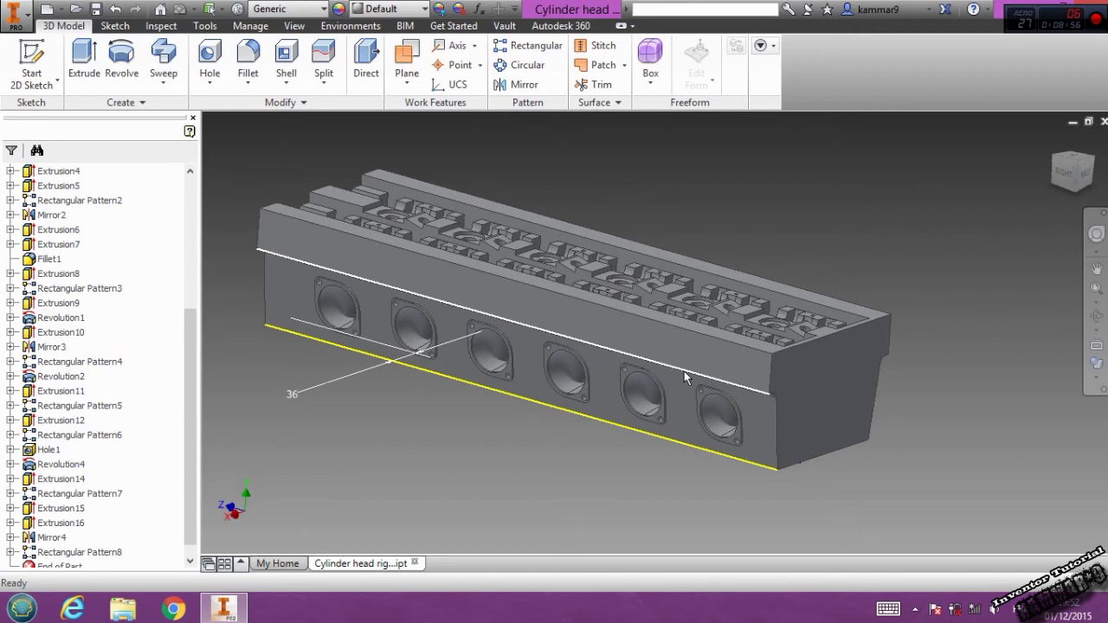
{"action": "mouse_move", "coordinate": [718, 395]}
{"action": "middle_mouse_down", "text": "shift"}
{"action": "mouse_move", "coordinate": [708, 384]}
{"action": "mouse_move", "coordinate": [598, 401]}
{"action": "mouse_move", "coordinate": [607, 407]}
{"action": "middle_mouse_up", "text": "shift"}
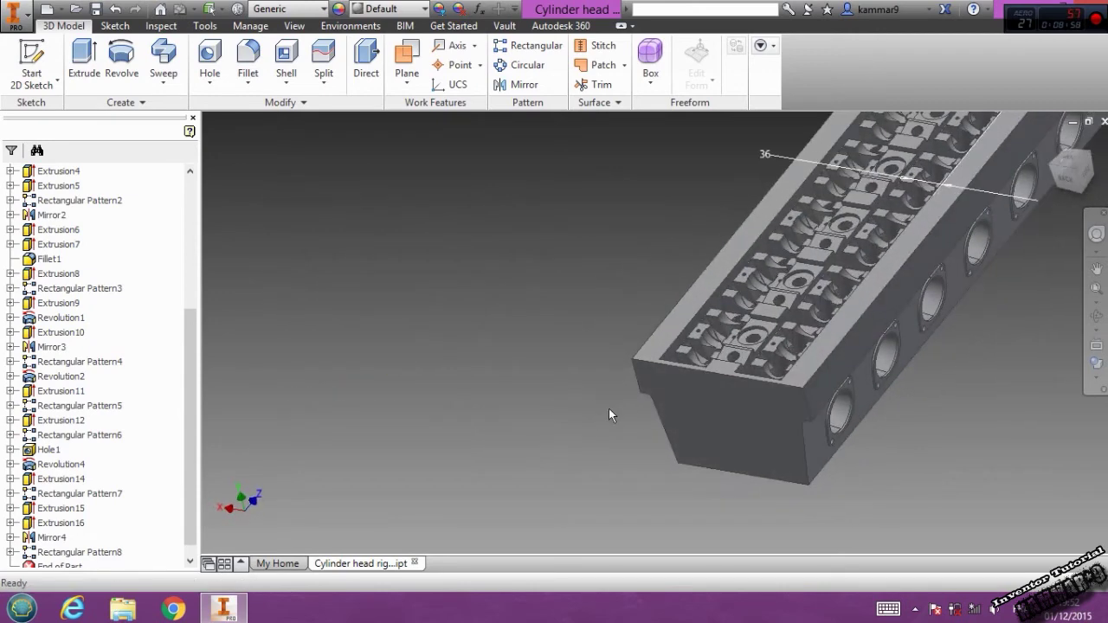
{"action": "middle_click_drag", "start_coordinate": [788, 405], "coordinate": [734, 394]}
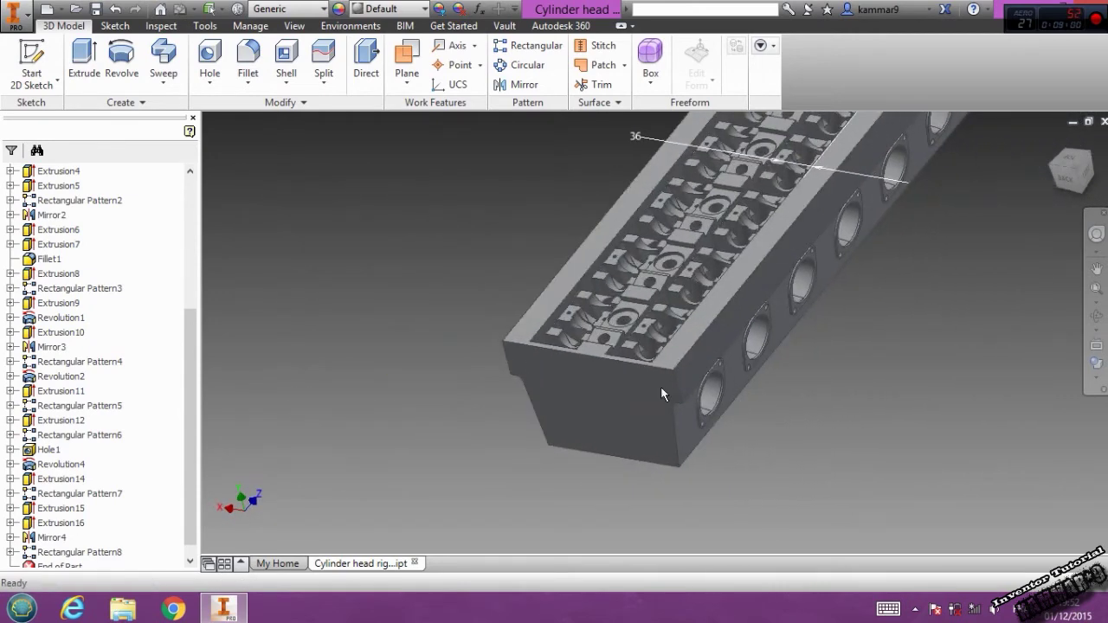
{"action": "mouse_move", "coordinate": [666, 422]}
{"action": "middle_mouse_down", "text": "shift"}
{"action": "mouse_move", "coordinate": [642, 376]}
{"action": "mouse_move", "coordinate": [732, 384]}
{"action": "mouse_move", "coordinate": [817, 366]}
{"action": "mouse_move", "coordinate": [554, 438]}
{"action": "mouse_move", "coordinate": [649, 354]}
{"action": "mouse_move", "coordinate": [631, 397]}
{"action": "middle_mouse_up", "text": "shift"}
Start a sketch on the head's top face and draw a small circle near the side edge
{"action": "left_click", "coordinate": [629, 388]}
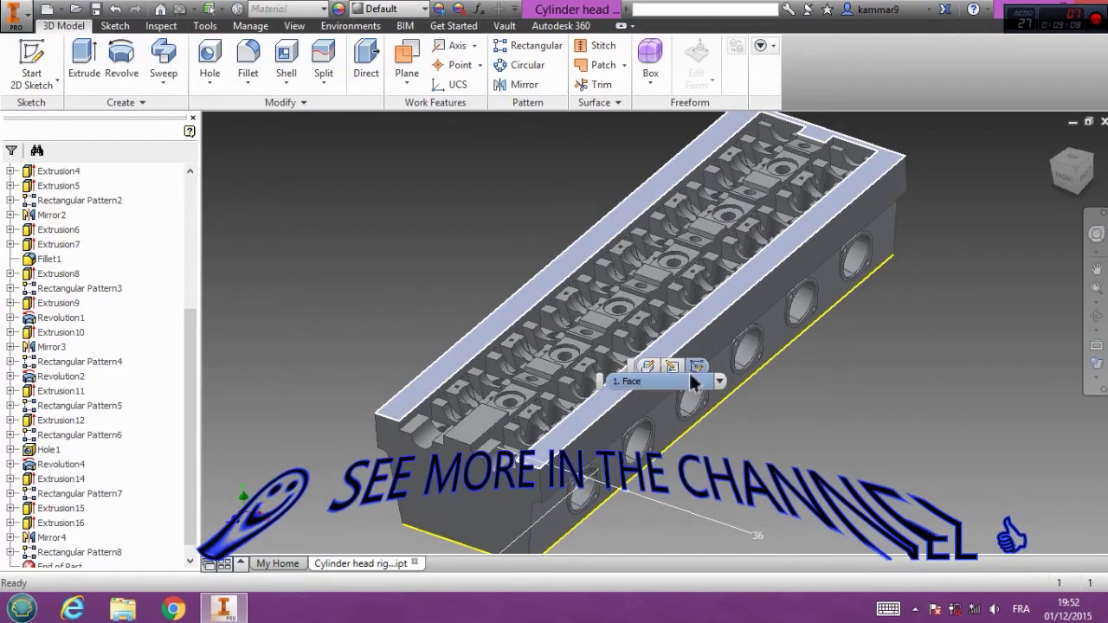
{"action": "key", "text": "s"}
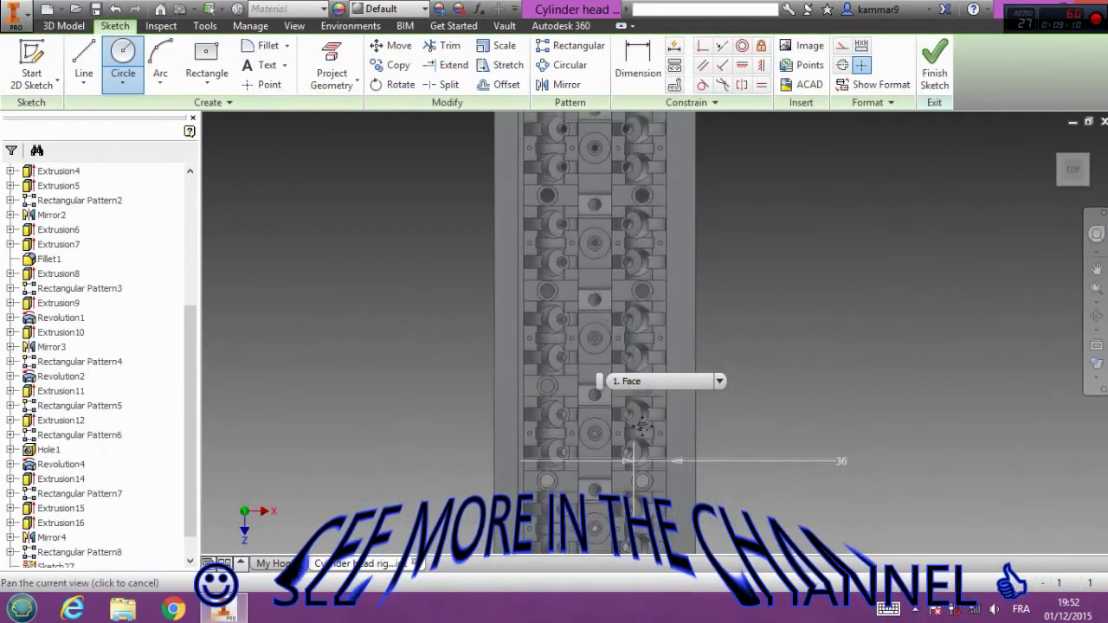
{"action": "key", "text": "Escape"}
{"action": "left_click", "coordinate": [123, 61]}
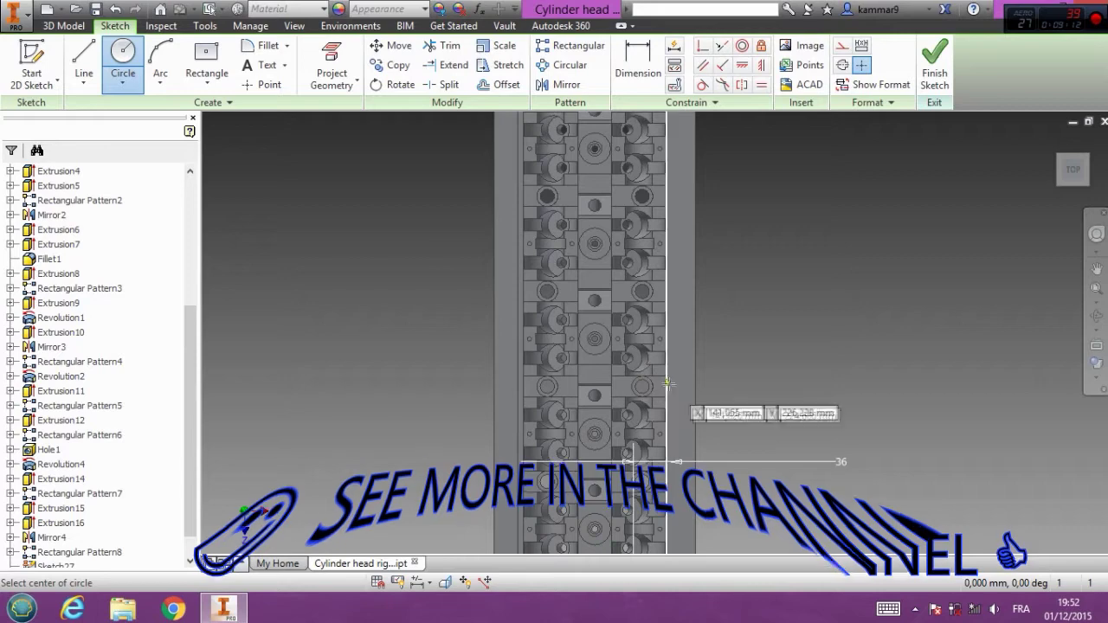
{"action": "scroll", "coordinate": [682, 394], "scroll_direction": "up", "scroll_amount": 5}
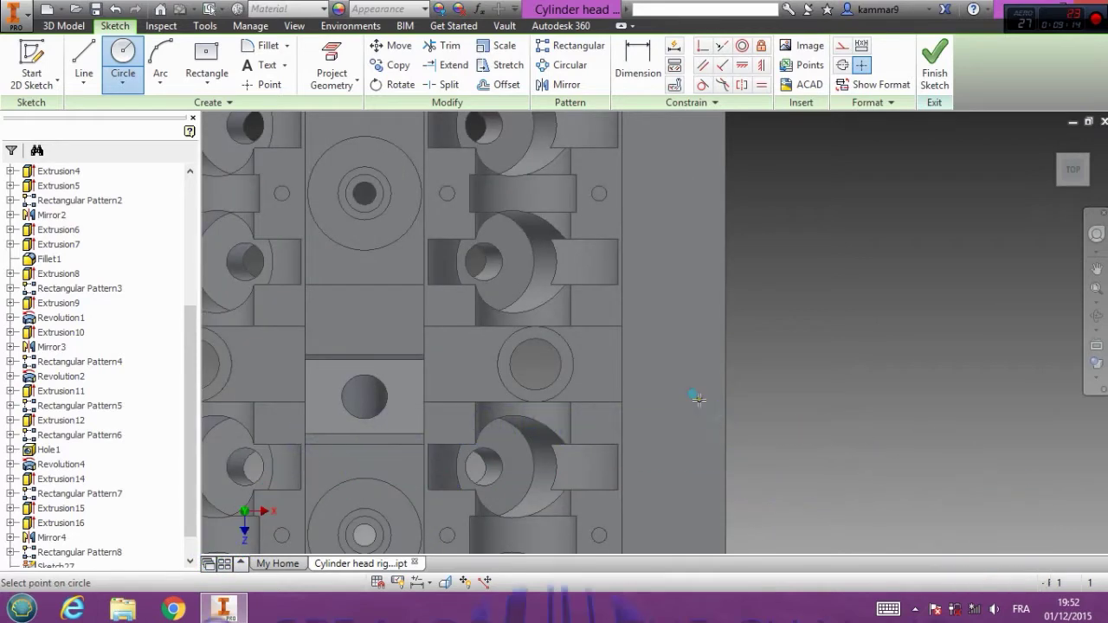
{"action": "left_click", "coordinate": [700, 399]}
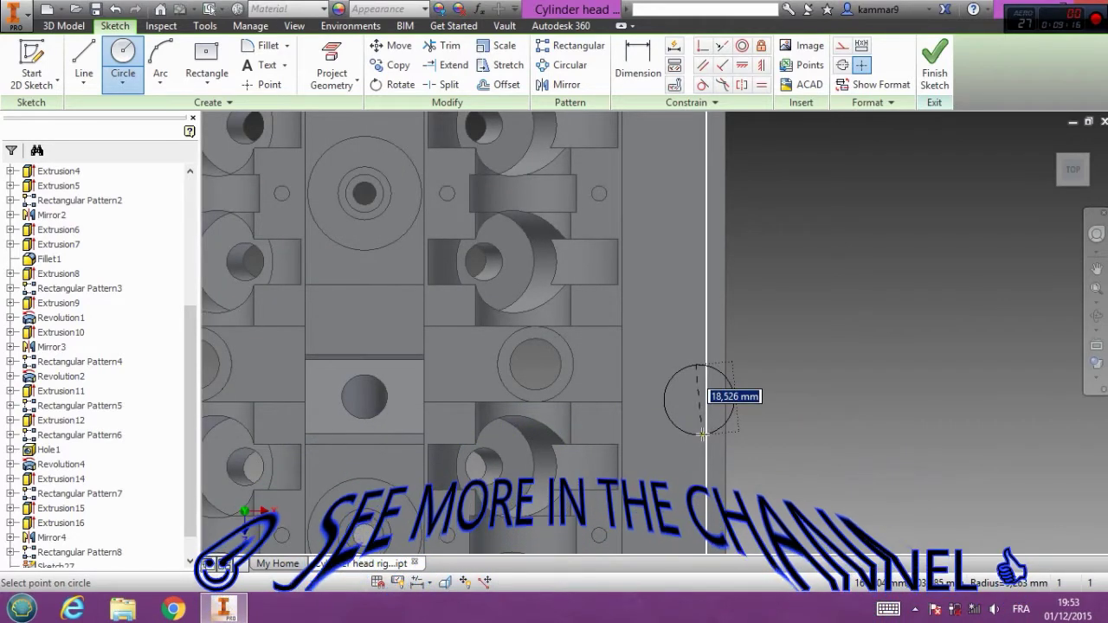
{"action": "left_click", "coordinate": [700, 414]}
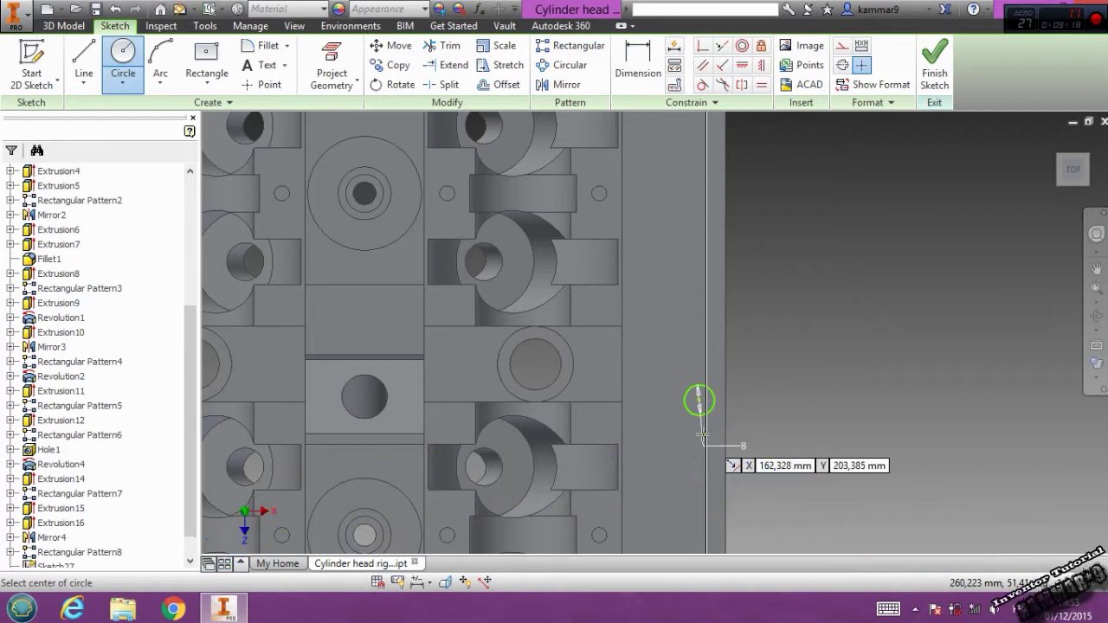
Dimension the circle 10 from the side edge and 115 from the end edge
{"action": "left_click", "coordinate": [638, 59]}
{"action": "left_click", "coordinate": [710, 400]}
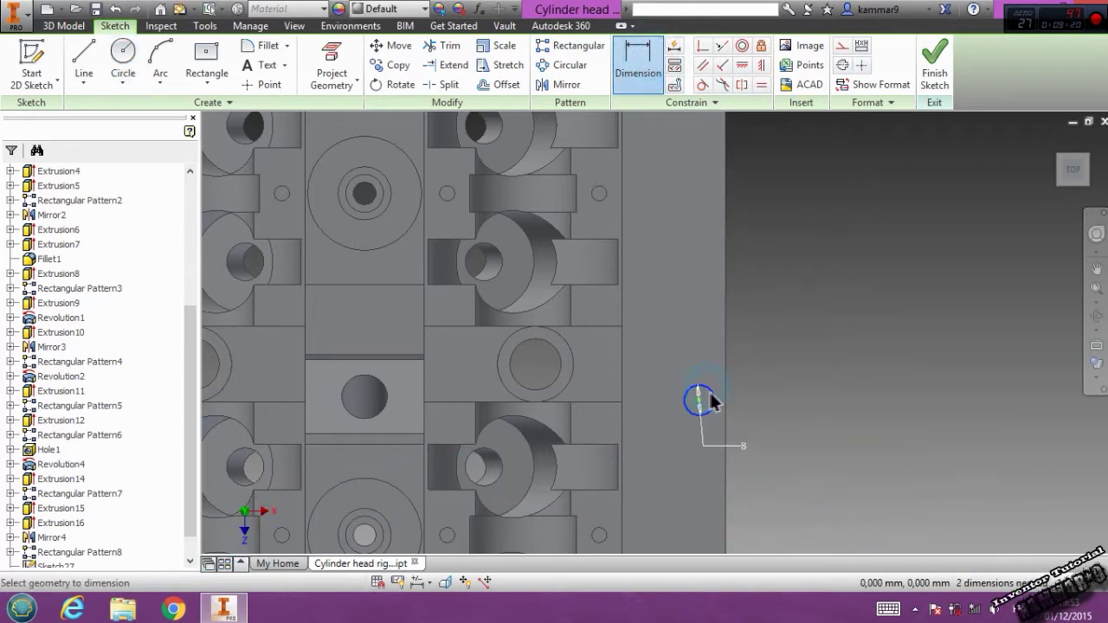
{"action": "left_click", "coordinate": [725, 424]}
{"action": "left_click", "coordinate": [805, 447]}
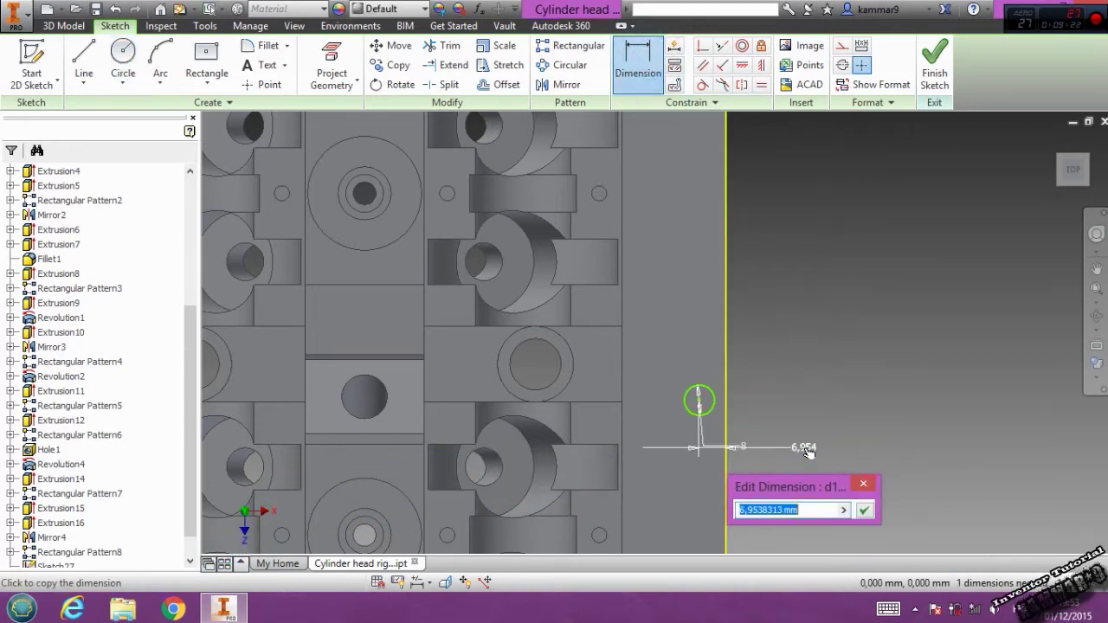
{"action": "key", "text": "Return"}
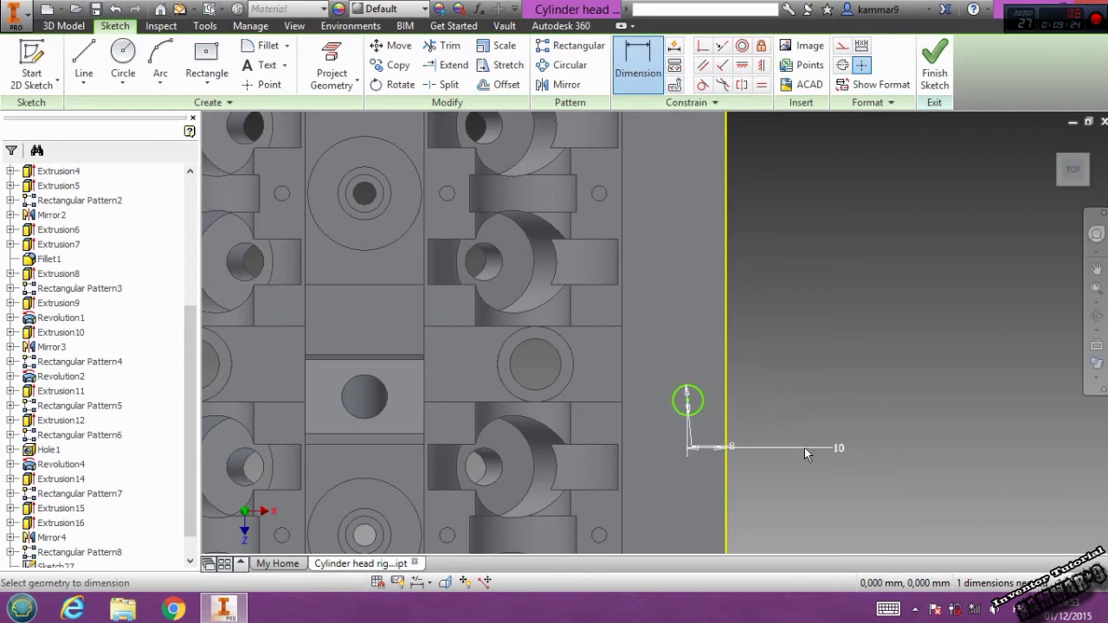
{"action": "middle_click_drag", "start_coordinate": [698, 485], "coordinate": [678, 213]}
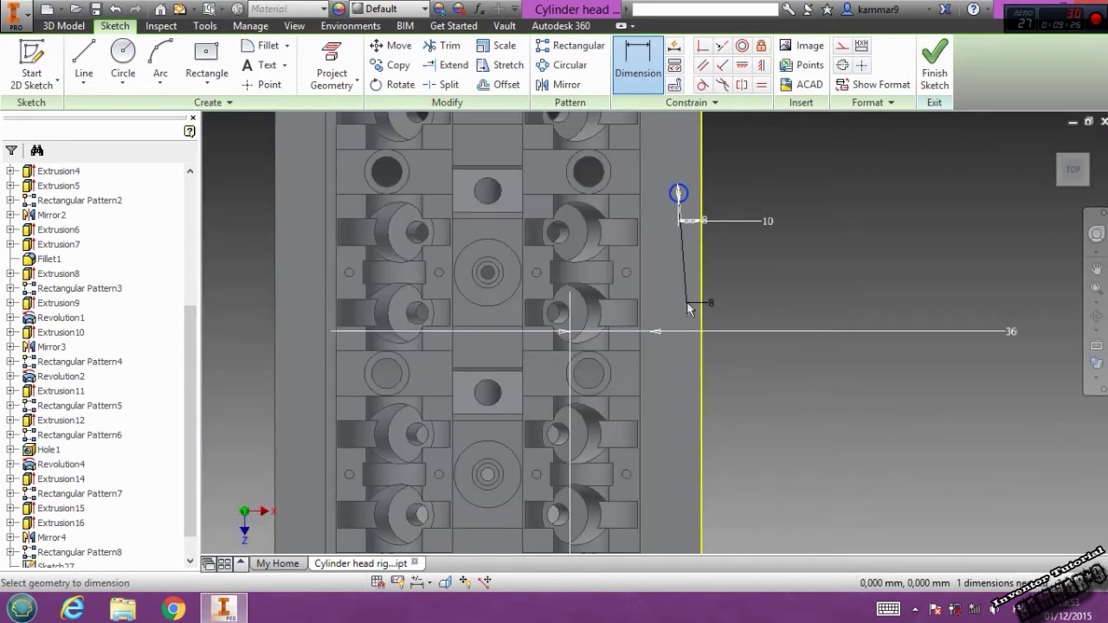
{"action": "scroll", "coordinate": [688, 304], "scroll_direction": "up", "scroll_amount": 2}
{"action": "left_click", "coordinate": [687, 433]}
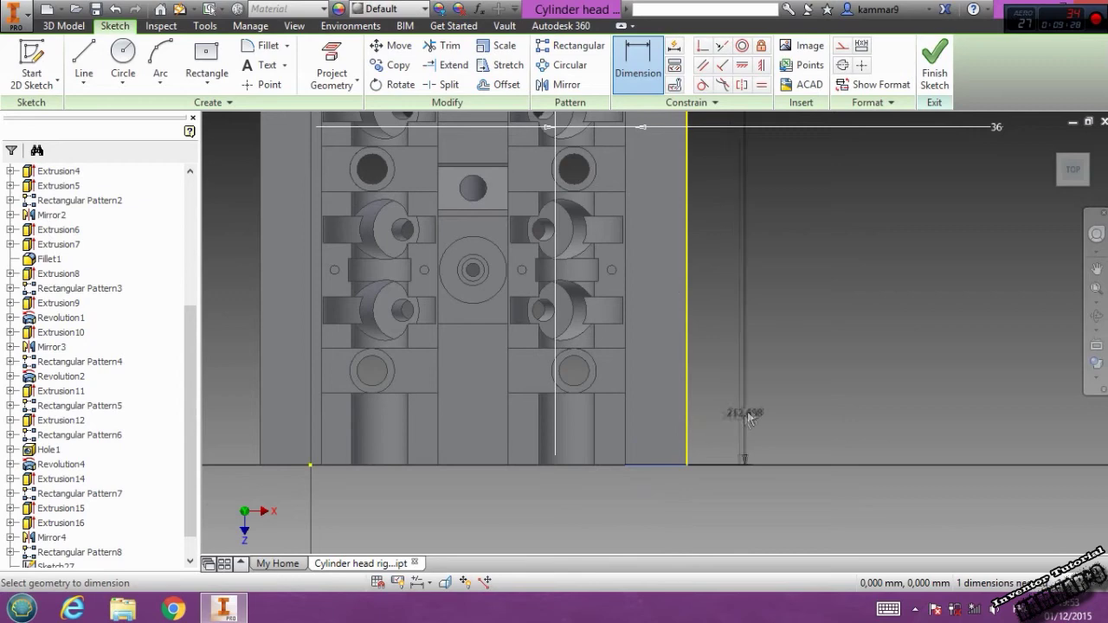
{"action": "left_click", "coordinate": [765, 437]}
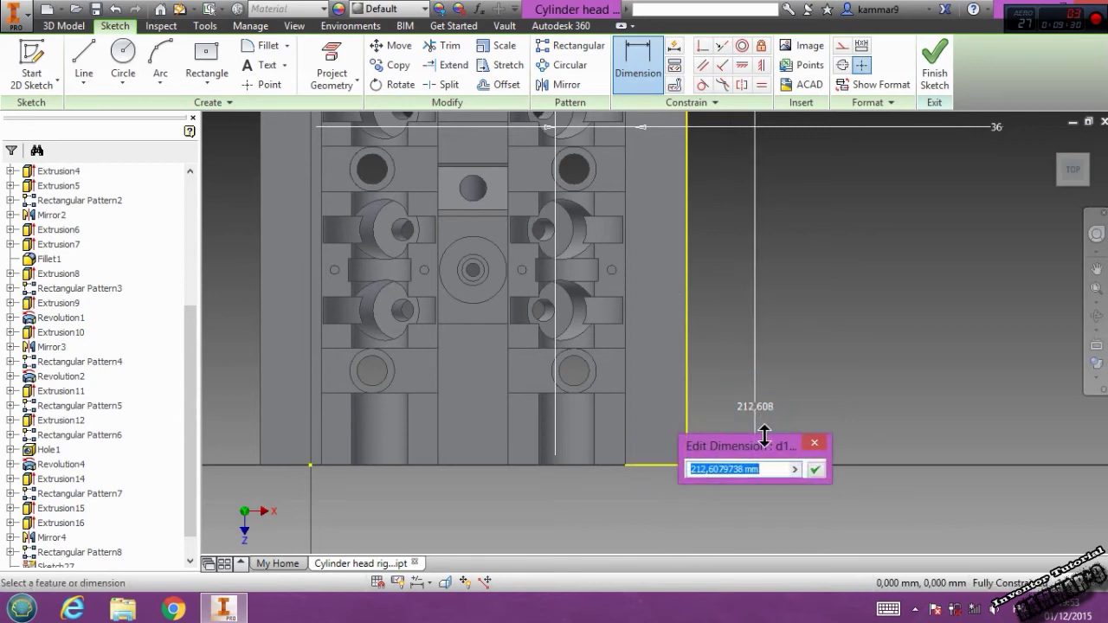
{"action": "type", "text": "115"}
{"action": "key", "text": "Return"}
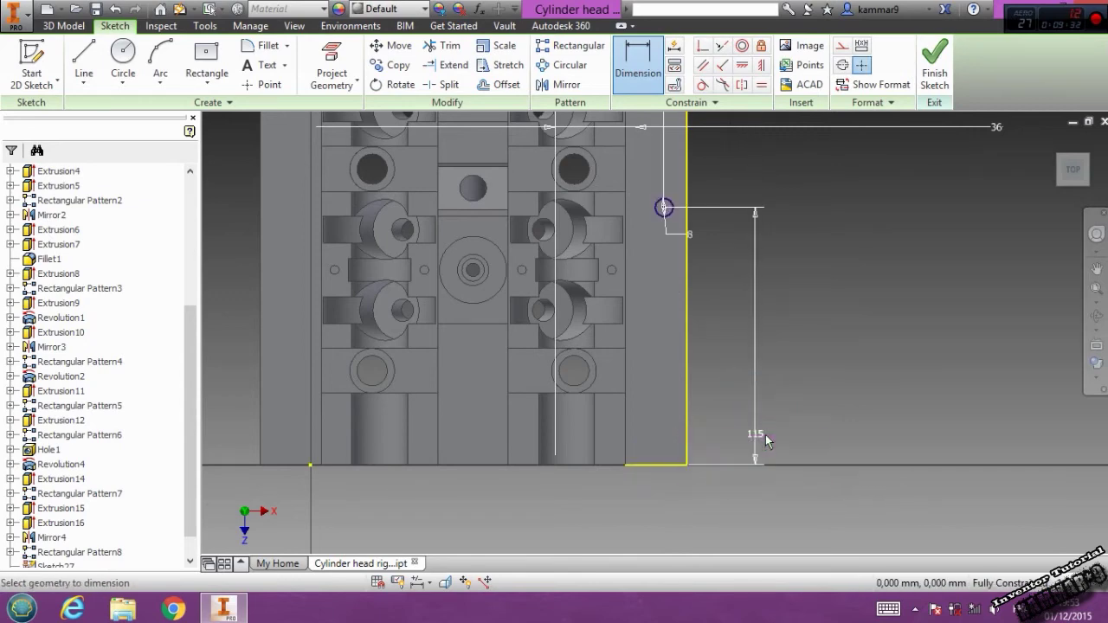
{"action": "middle_click_drag", "start_coordinate": [720, 294], "coordinate": [698, 490]}
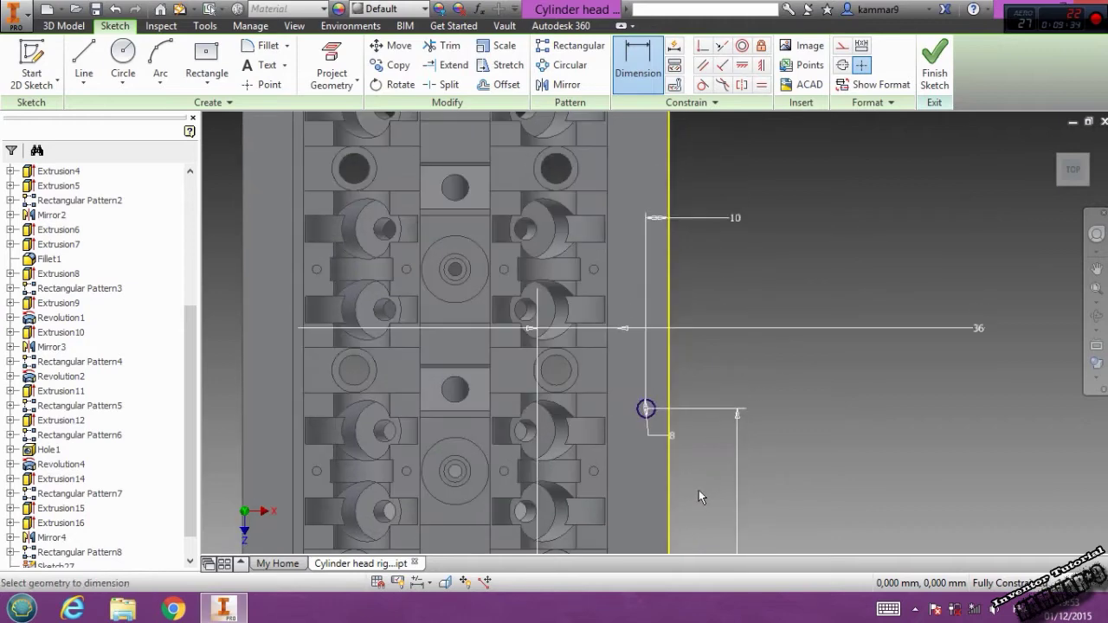
{"action": "key", "text": "Escape"}
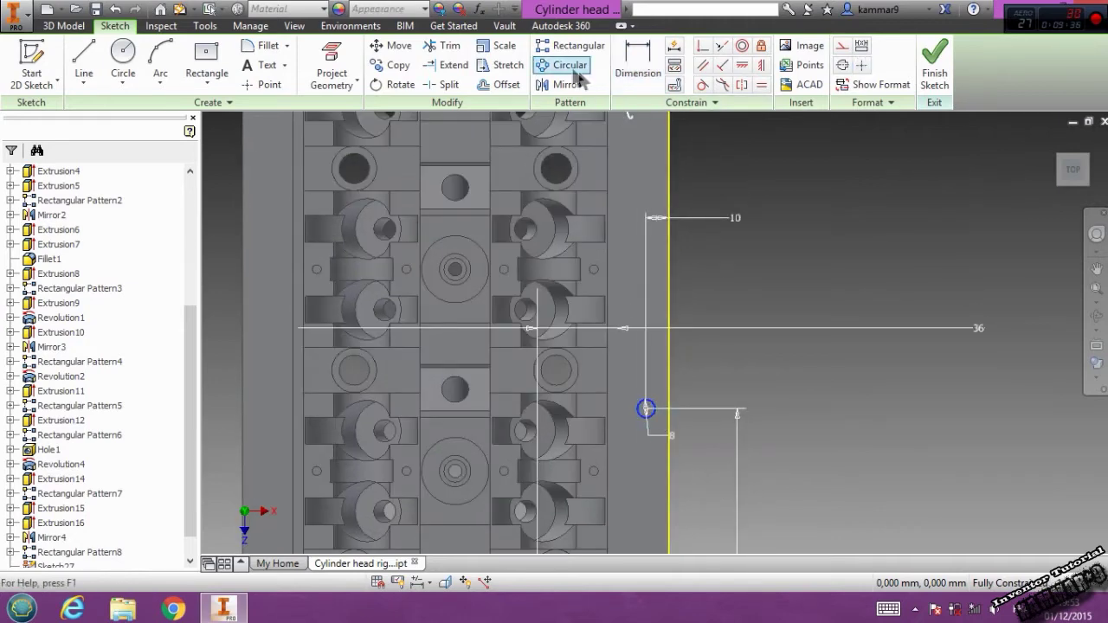
{"action": "left_click", "coordinate": [569, 46]}
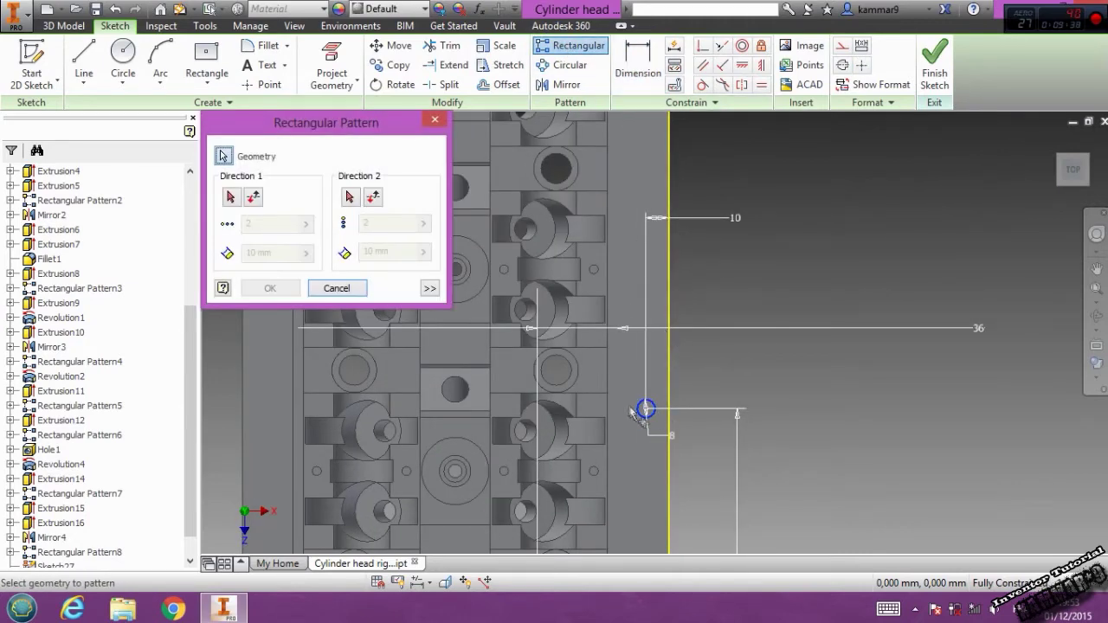
Pattern the sketch circle three times, 180 apart, along the side edge, then finish the sketch
{"action": "left_click", "coordinate": [433, 121]}
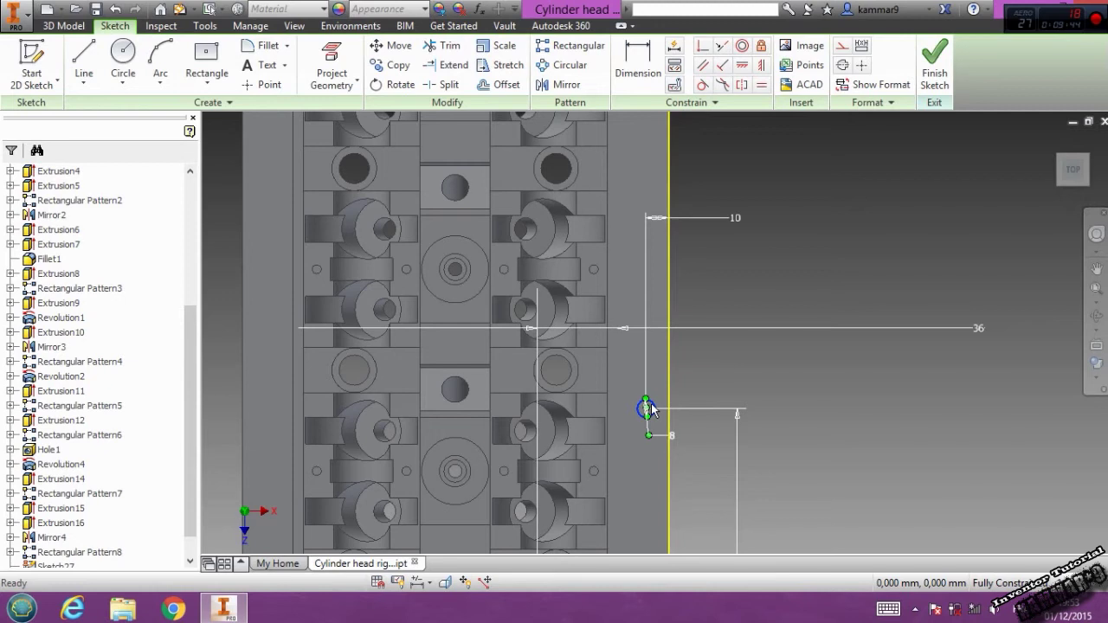
{"action": "left_click", "coordinate": [571, 45]}
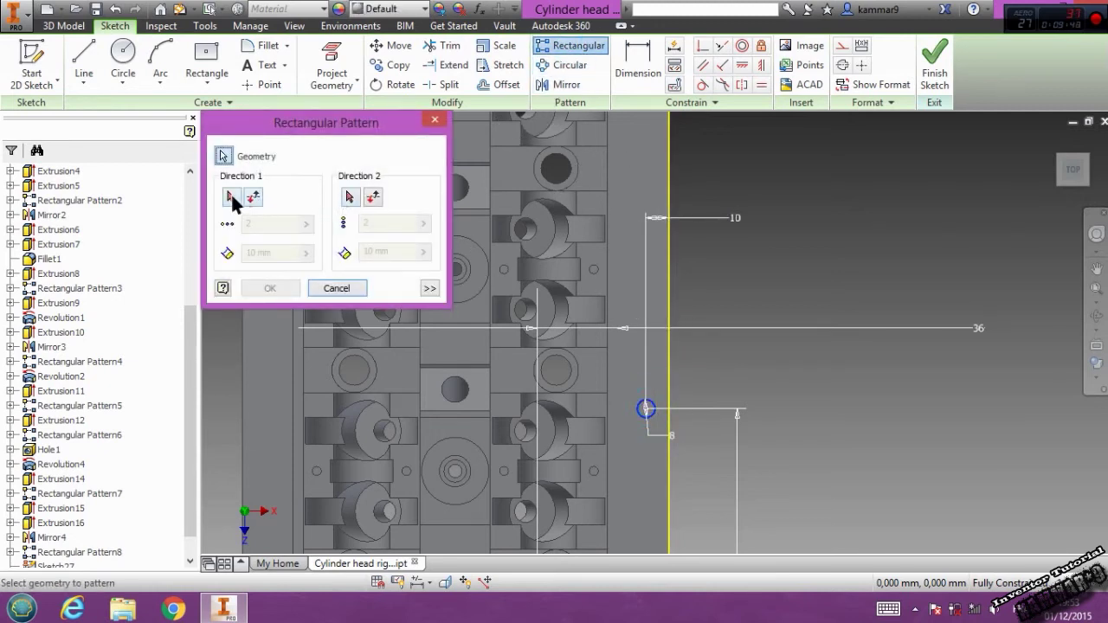
{"action": "left_click", "coordinate": [232, 198]}
{"action": "left_click", "coordinate": [666, 291]}
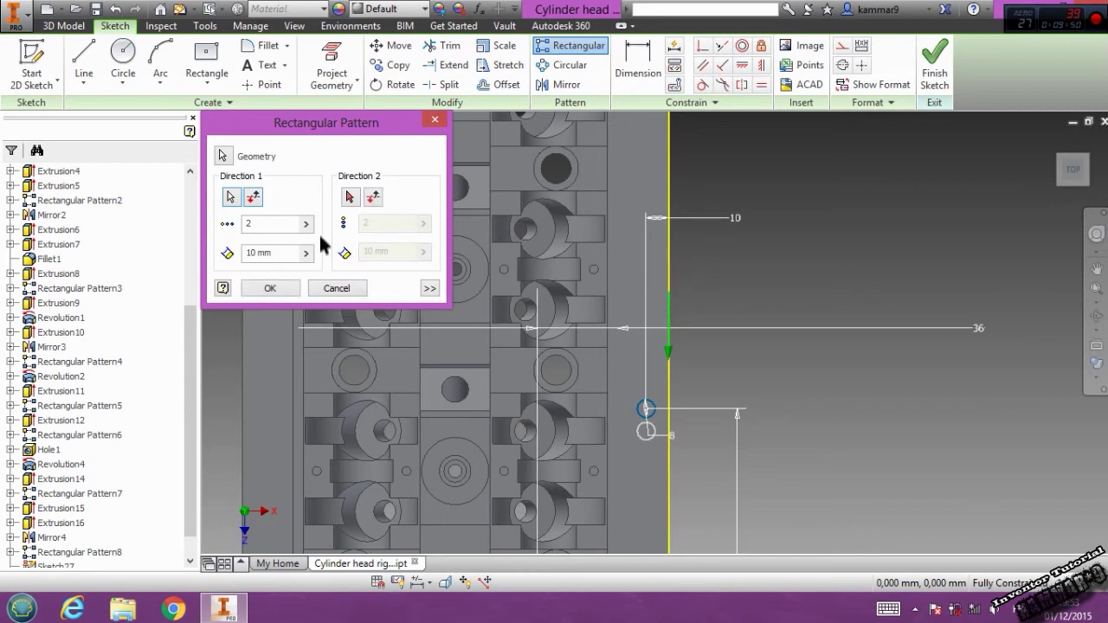
{"action": "double_click", "coordinate": [251, 225]}
{"action": "type", "text": "3"}
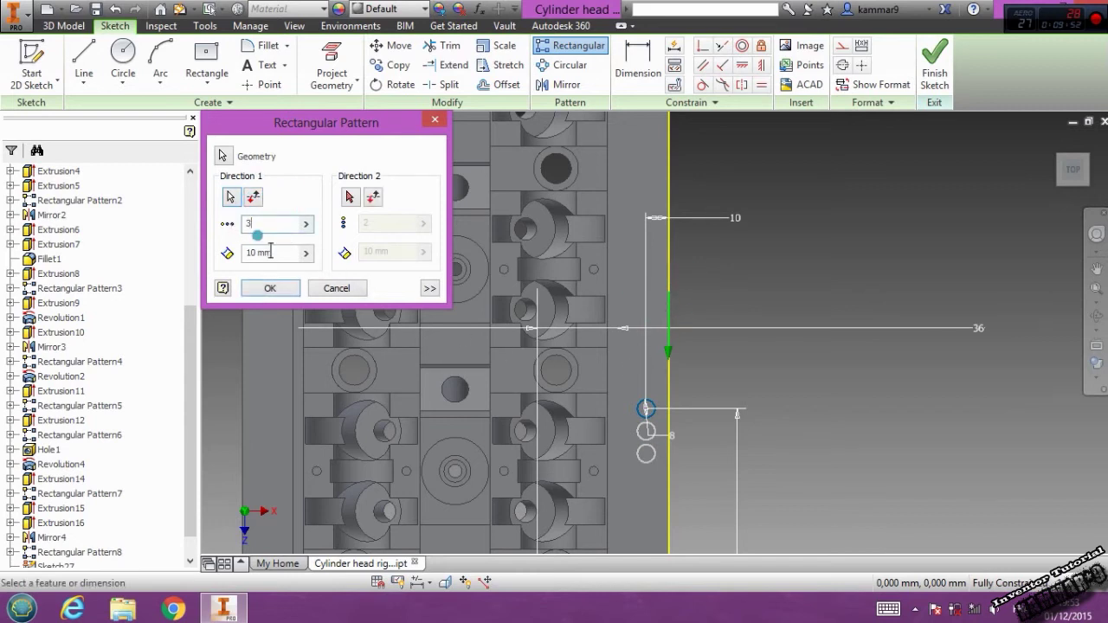
{"action": "double_click", "coordinate": [255, 253]}
{"action": "type", "text": "180"}
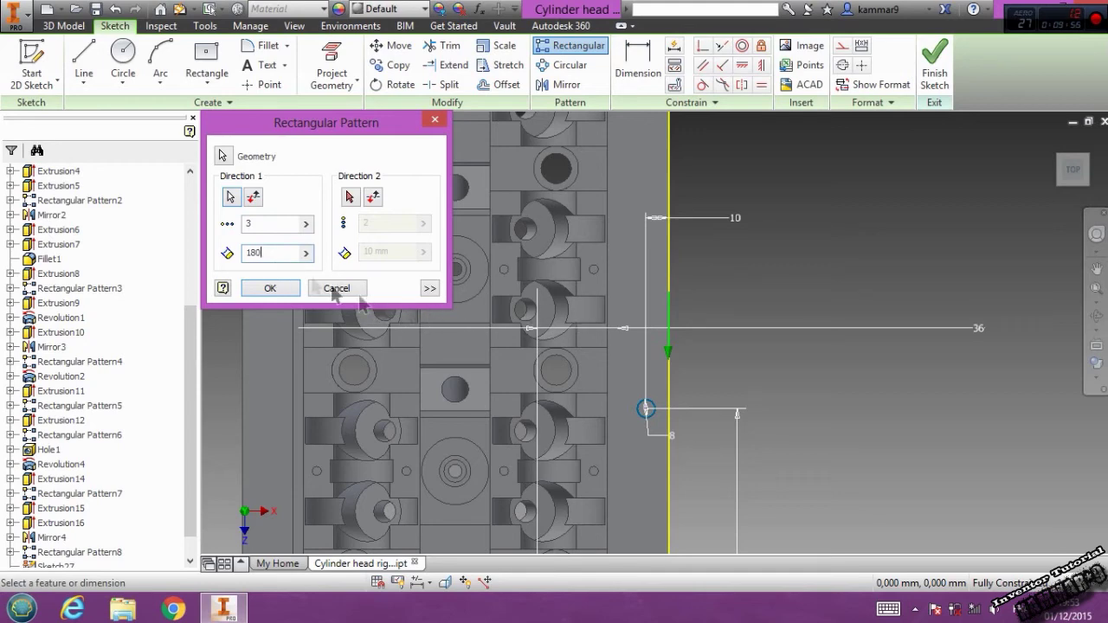
{"action": "left_click", "coordinate": [252, 198]}
{"action": "scroll", "coordinate": [601, 385], "scroll_direction": "down", "scroll_amount": 2}
{"action": "scroll", "coordinate": [601, 386], "scroll_direction": "down", "scroll_amount": 3}
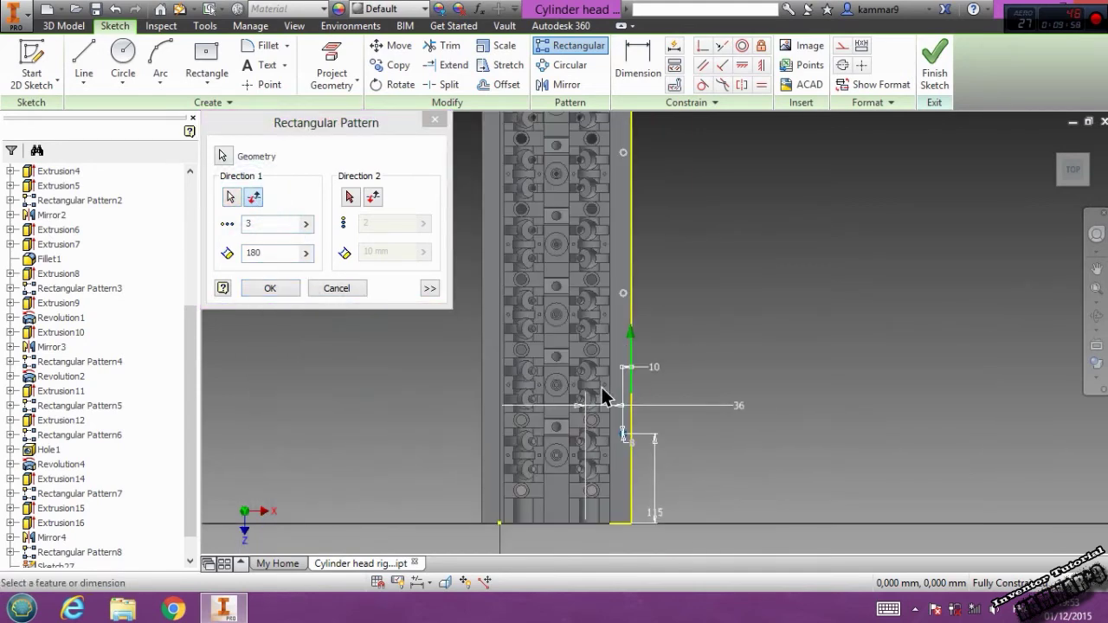
{"action": "left_click", "coordinate": [270, 288]}
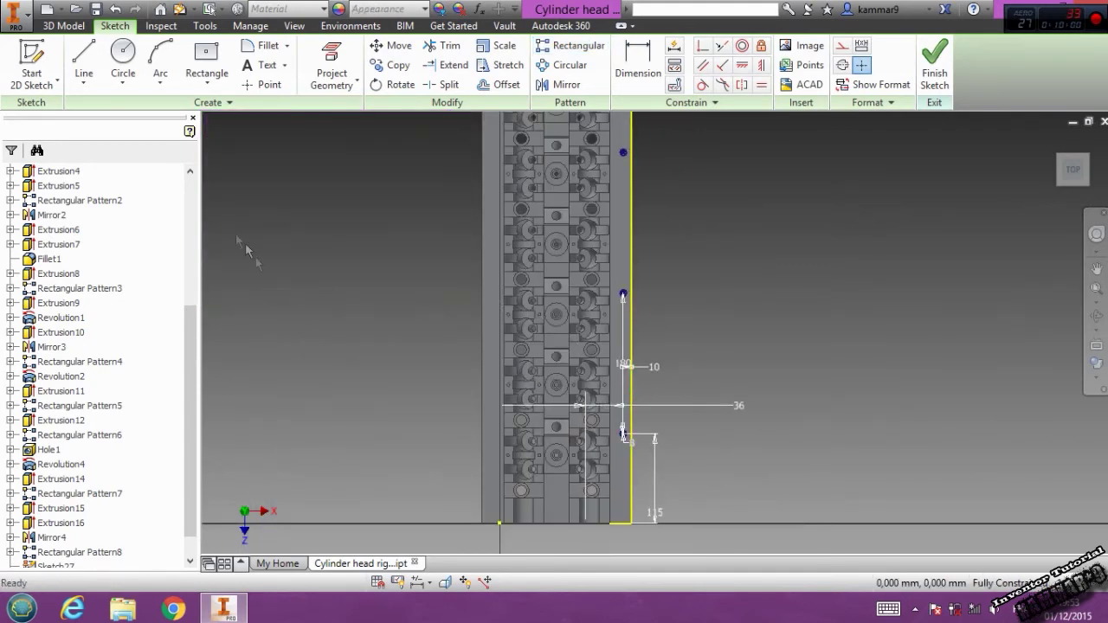
{"action": "left_click", "coordinate": [69, 25]}
{"action": "left_click", "coordinate": [84, 53]}
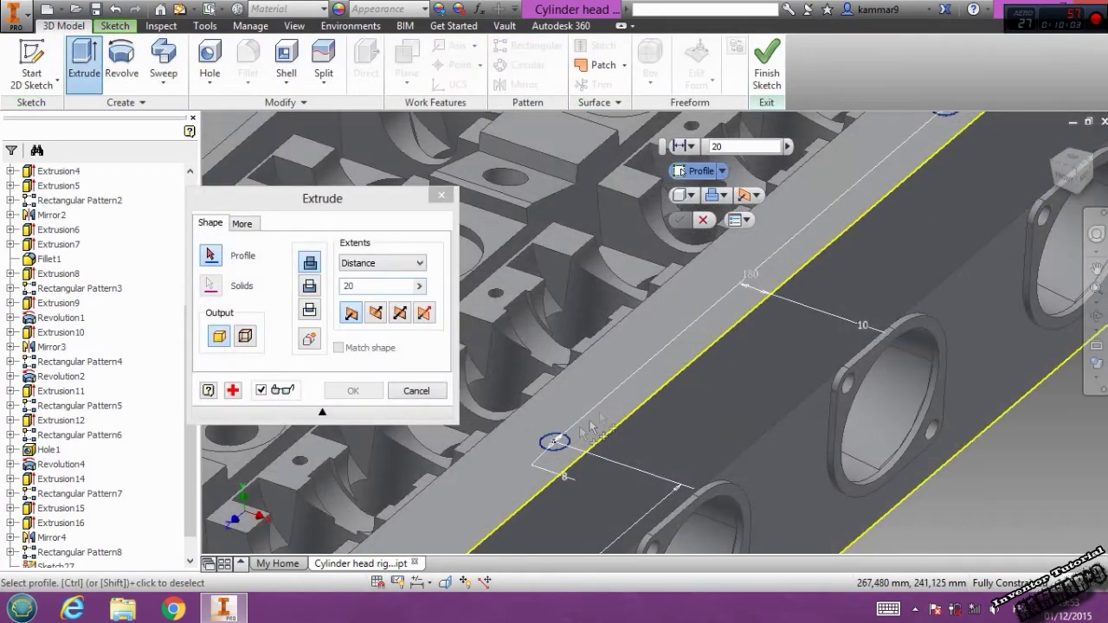
Cut the three patterned circles 20 mm deep into the head's top edge
{"action": "left_click", "coordinate": [558, 441]}
{"action": "mouse_move", "coordinate": [563, 437]}
{"action": "middle_mouse_down"}
{"action": "mouse_move", "coordinate": [856, 343]}
{"action": "mouse_move", "coordinate": [942, 251]}
{"action": "middle_mouse_up"}
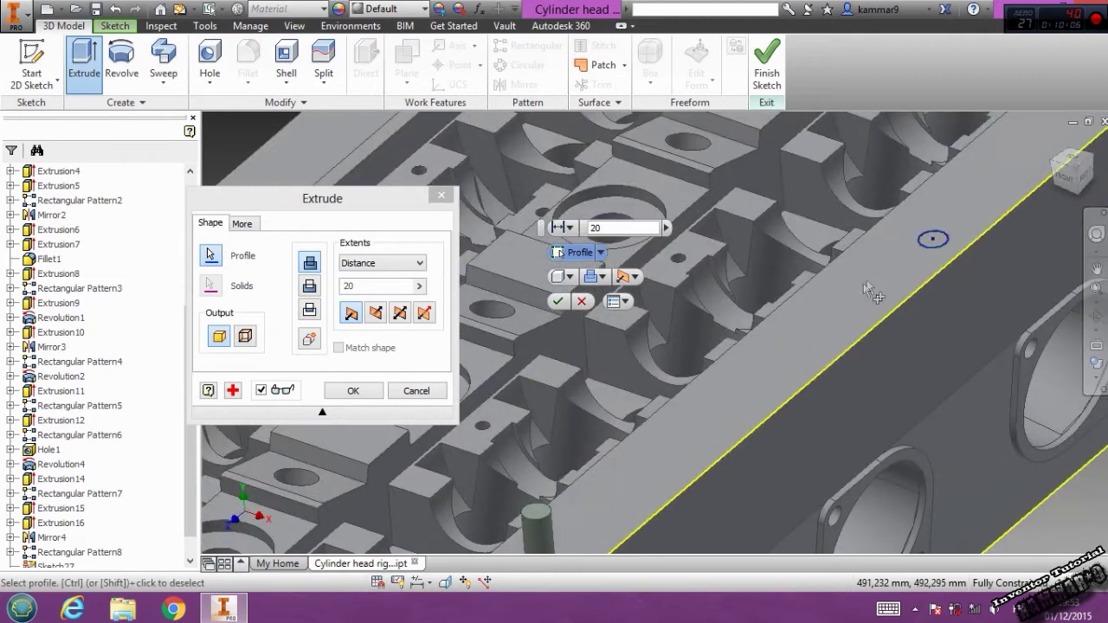
{"action": "left_click", "coordinate": [310, 286]}
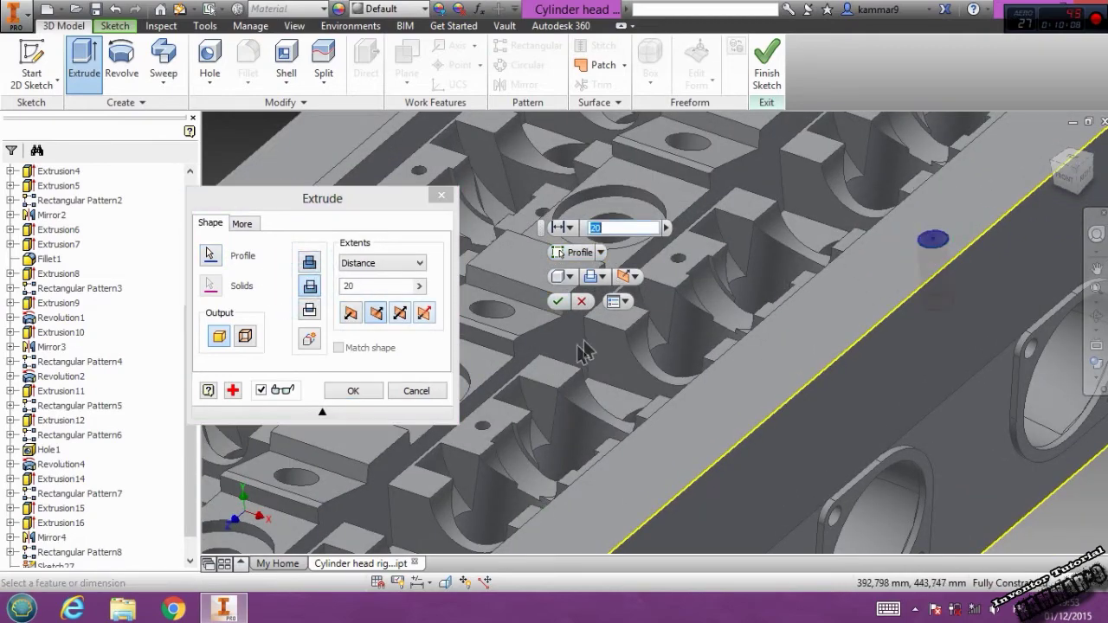
{"action": "middle_click_drag", "start_coordinate": [581, 346], "coordinate": [790, 171]}
{"action": "left_click", "coordinate": [350, 286]}
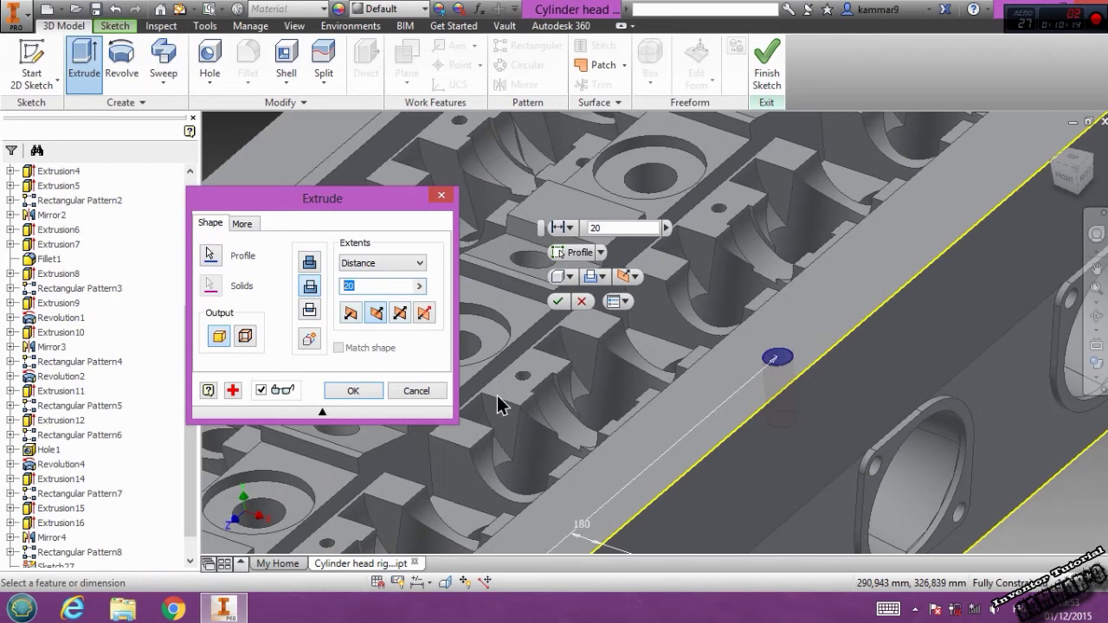
{"action": "type", "text": "30"}
{"action": "key", "text": "Return"}
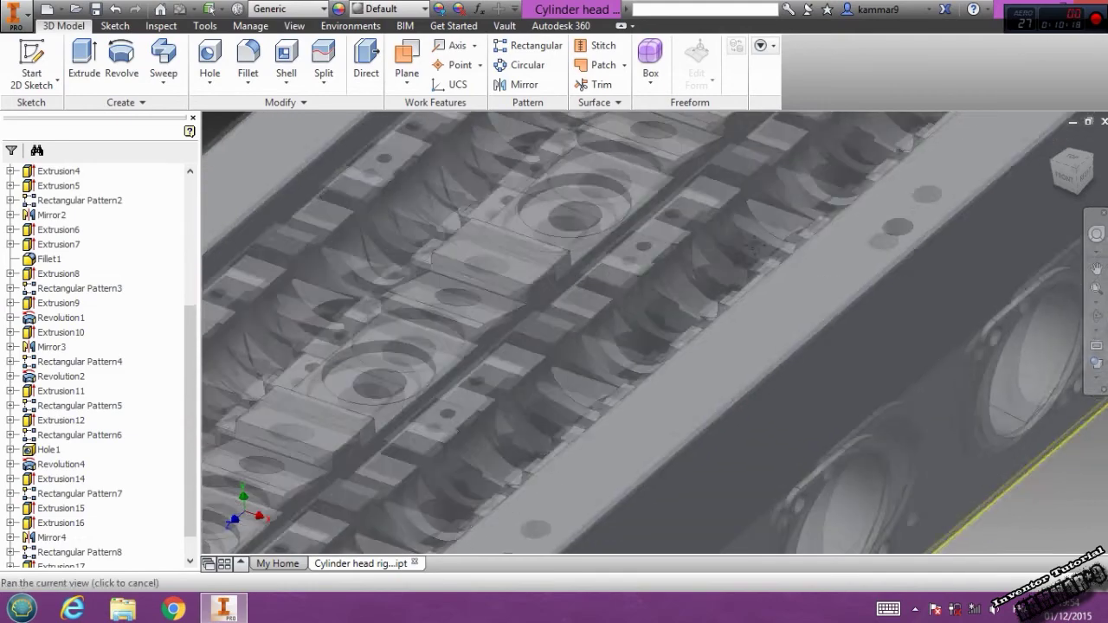
{"action": "mouse_move", "coordinate": [497, 397]}
{"action": "middle_mouse_down", "text": "shift"}
{"action": "mouse_move", "coordinate": [523, 465]}
{"action": "mouse_move", "coordinate": [606, 400]}
{"action": "middle_mouse_up", "text": "shift"}
Start a sketch on the end face and draw two-point rectangles over the first two notches
{"action": "left_click", "coordinate": [611, 400]}
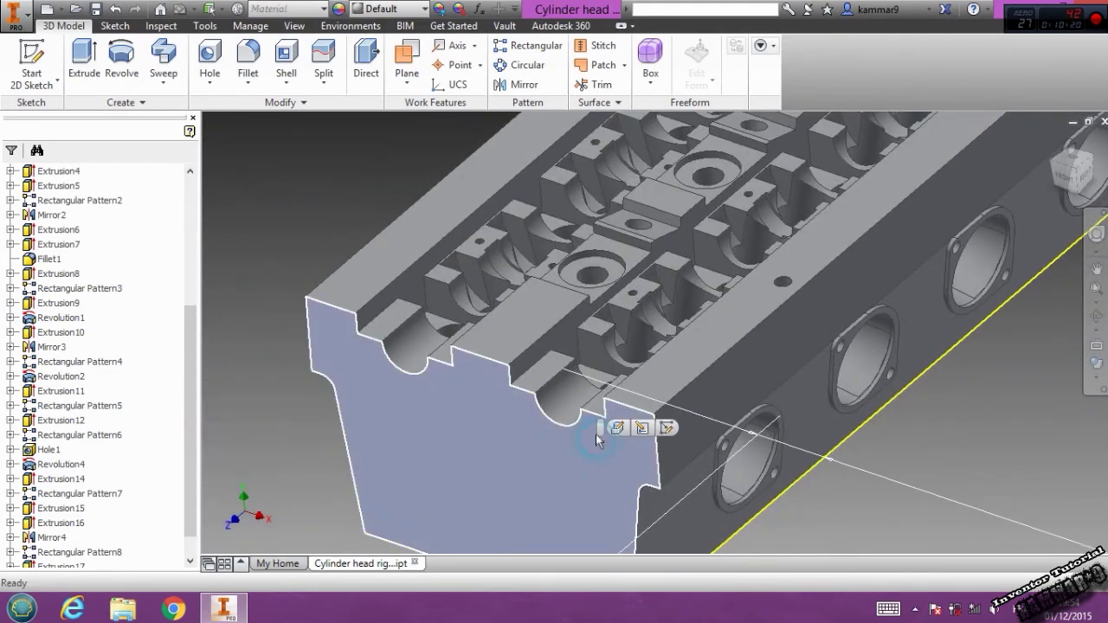
{"action": "left_click", "coordinate": [670, 429]}
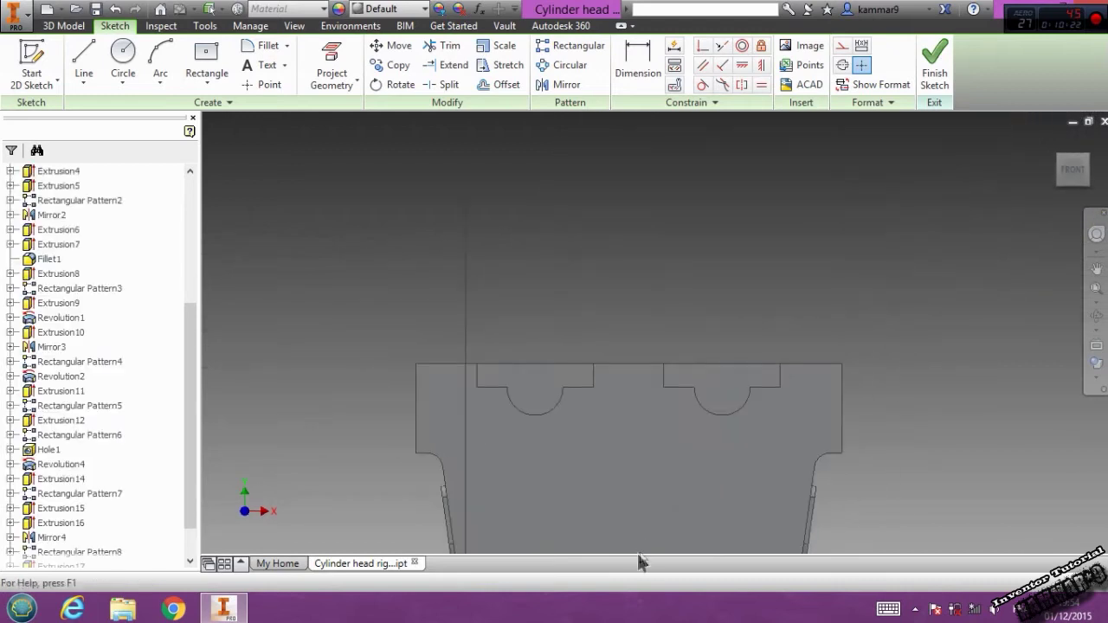
{"action": "scroll", "coordinate": [721, 424], "scroll_direction": "down", "scroll_amount": 5}
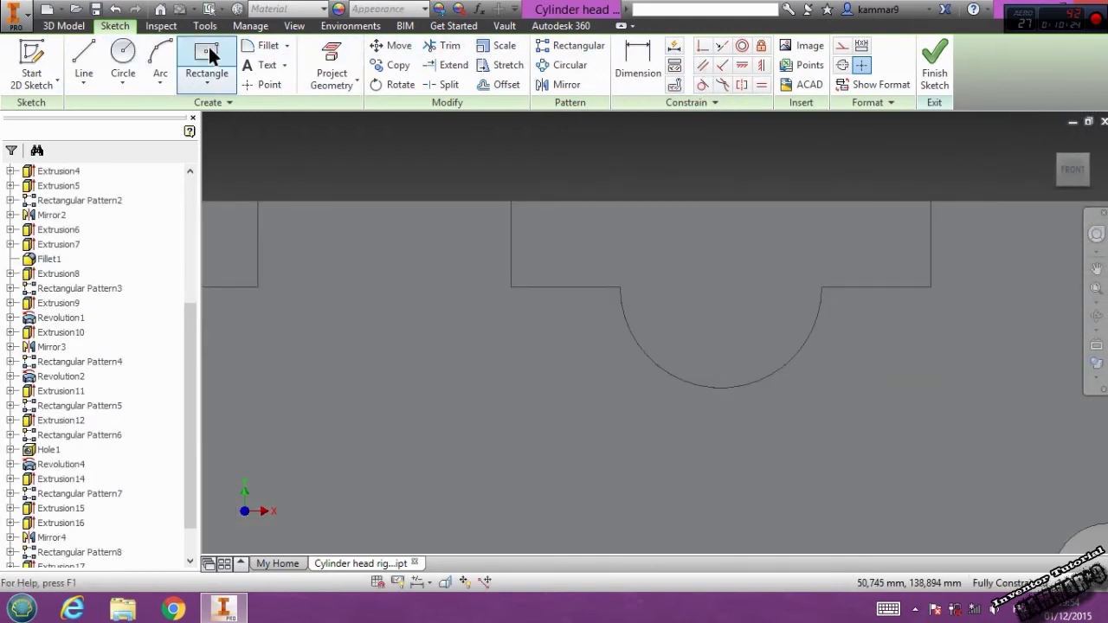
{"action": "left_click", "coordinate": [209, 79]}
{"action": "left_click", "coordinate": [208, 112]}
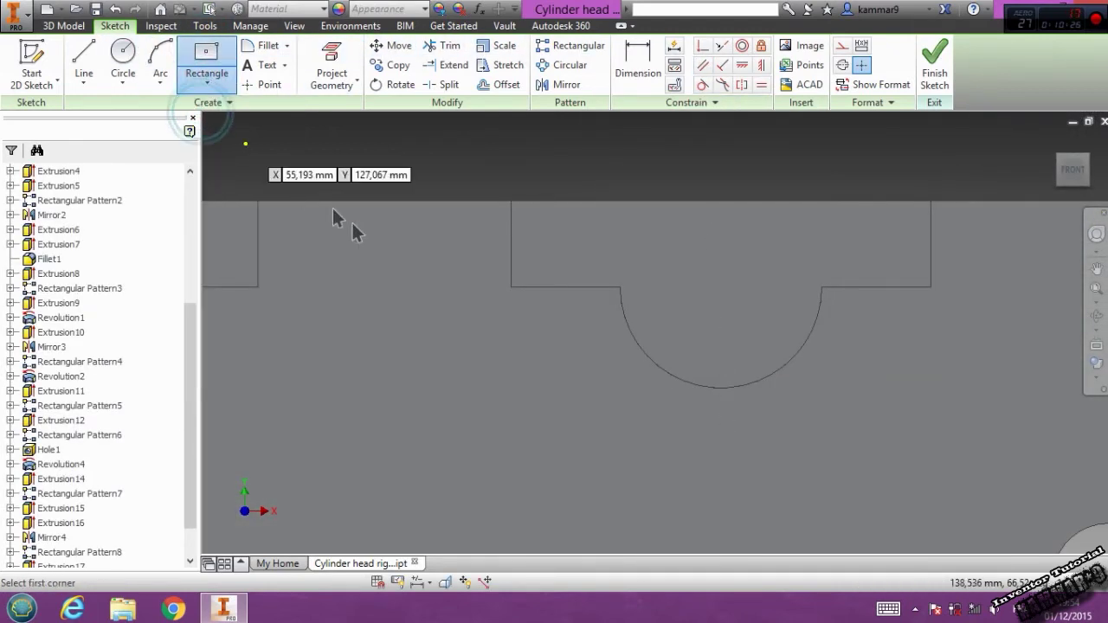
{"action": "left_click", "coordinate": [511, 200]}
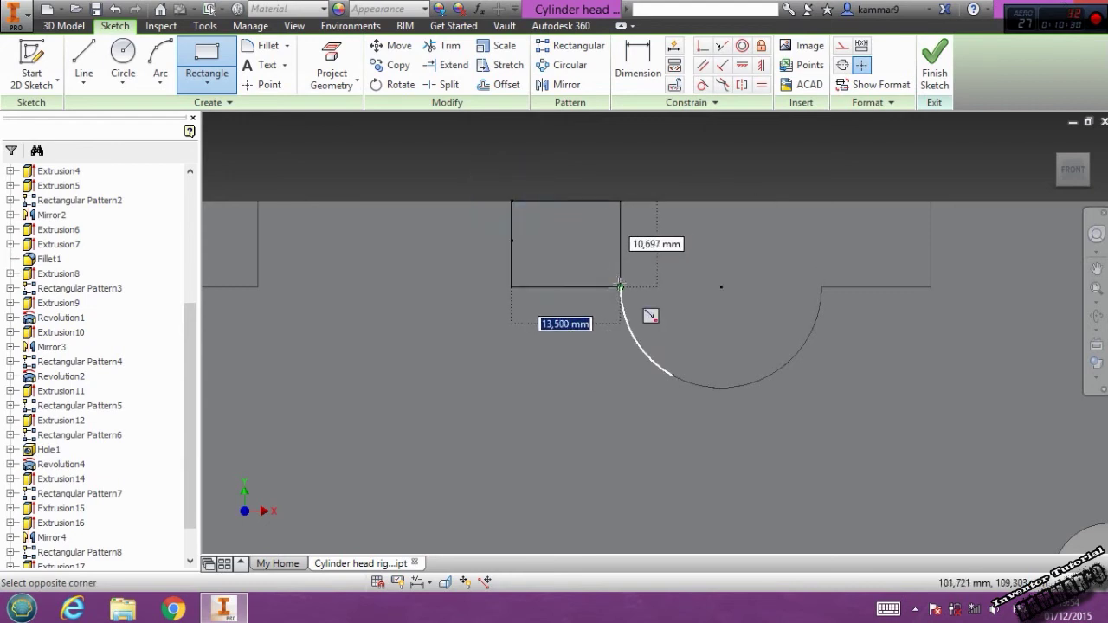
{"action": "left_click", "coordinate": [620, 287]}
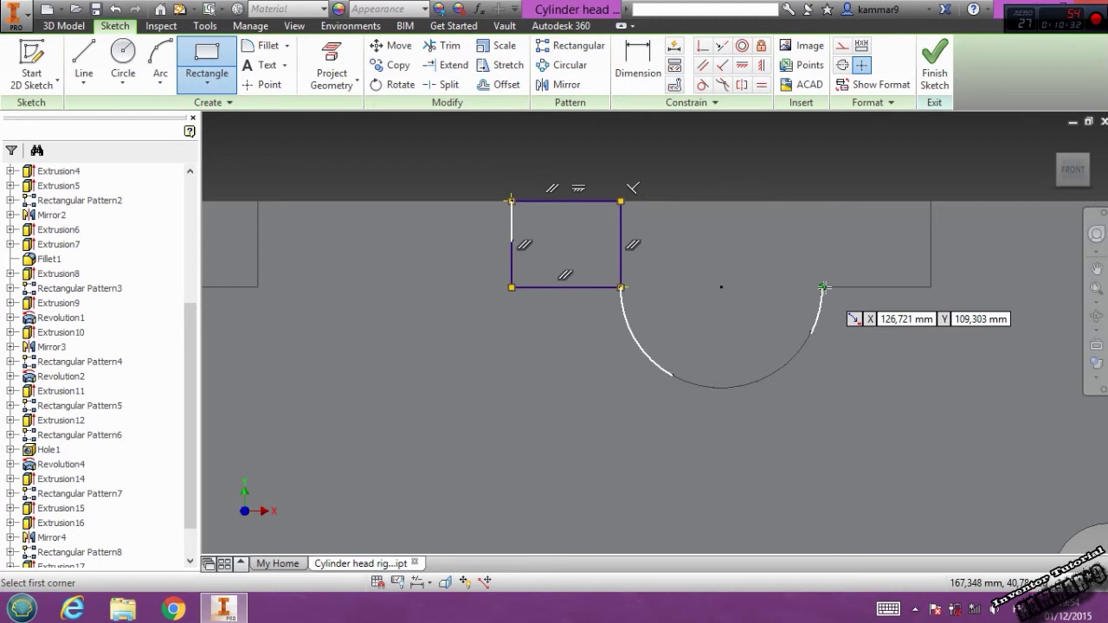
{"action": "left_click", "coordinate": [821, 286]}
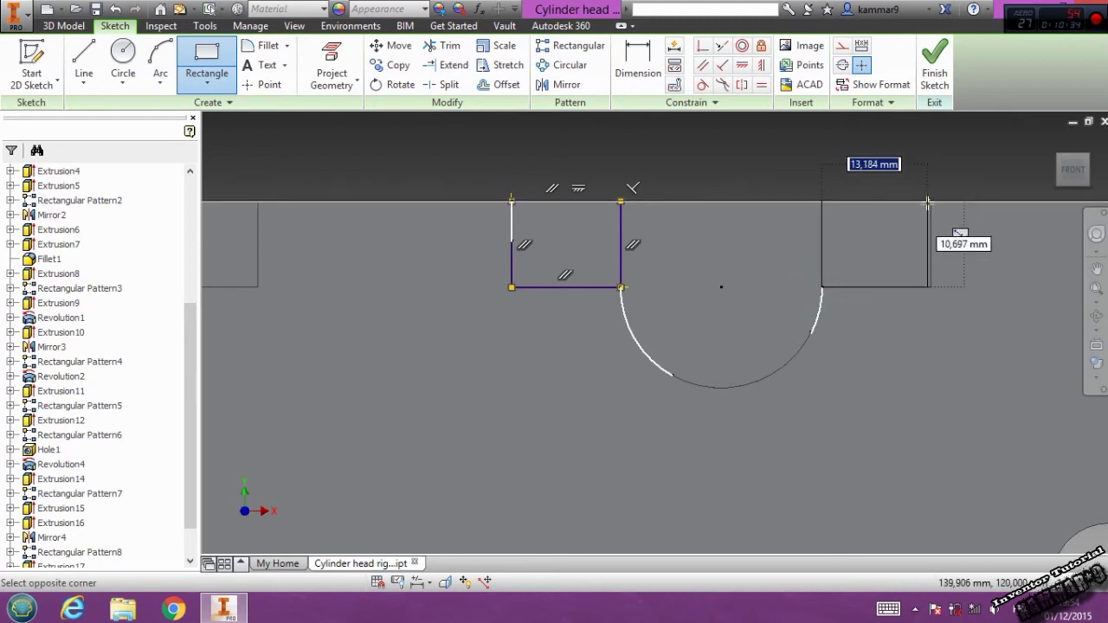
{"action": "left_click", "coordinate": [931, 202]}
Draw rectangles over the remaining two notches and finish the sketch
{"action": "middle_click_drag", "start_coordinate": [532, 321], "coordinate": [259, 345]}
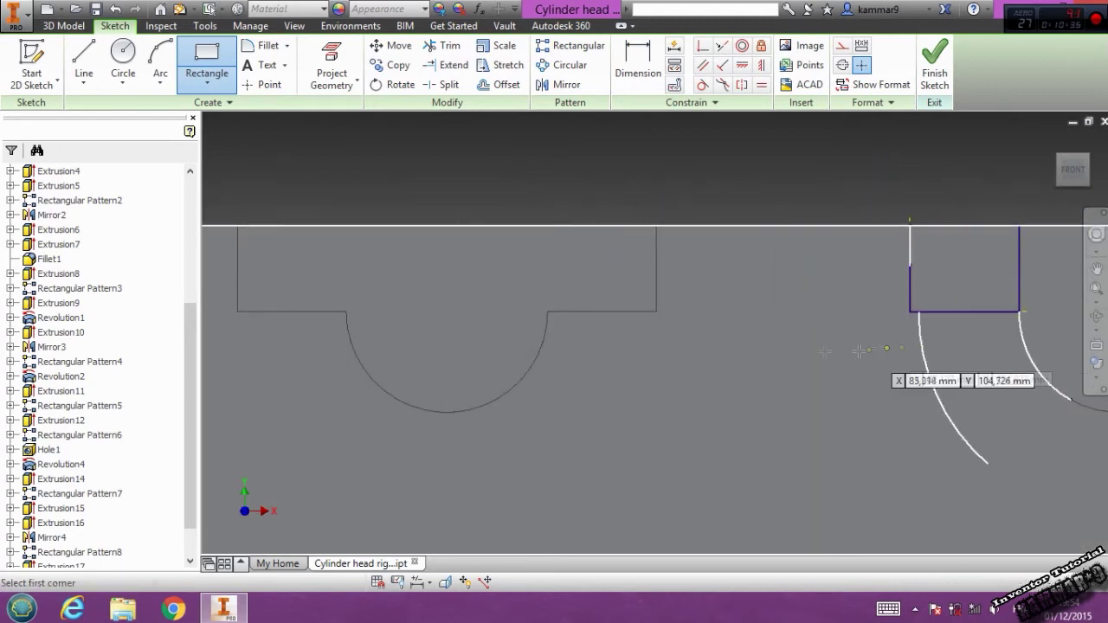
{"action": "left_click", "coordinate": [658, 224]}
{"action": "left_click", "coordinate": [548, 311]}
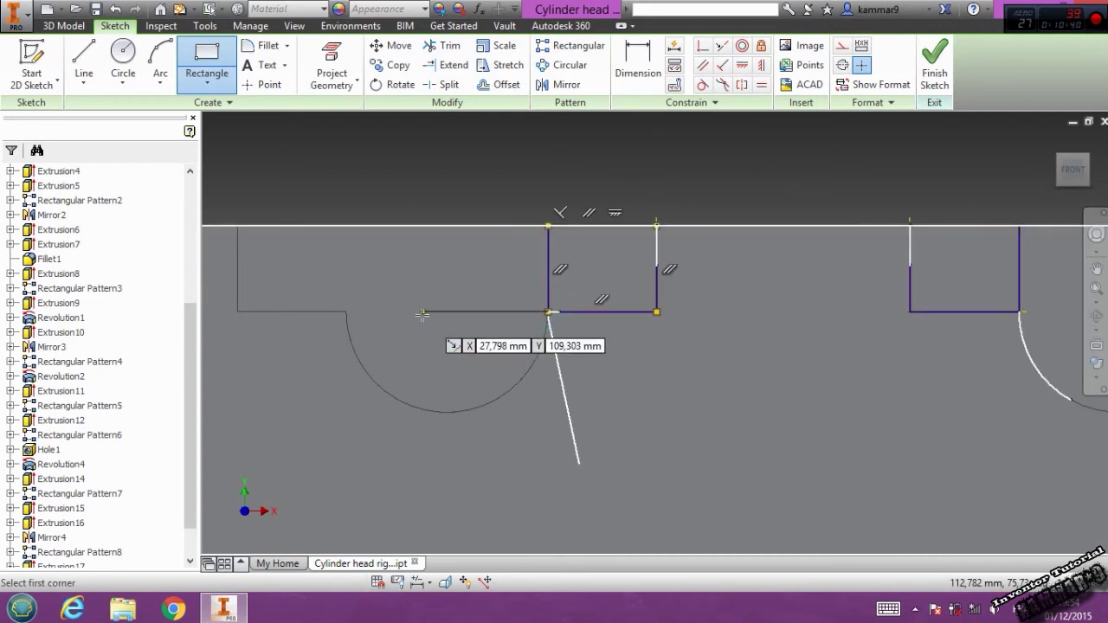
{"action": "middle_click_drag", "start_coordinate": [423, 314], "coordinate": [547, 348]}
{"action": "left_click", "coordinate": [470, 347]}
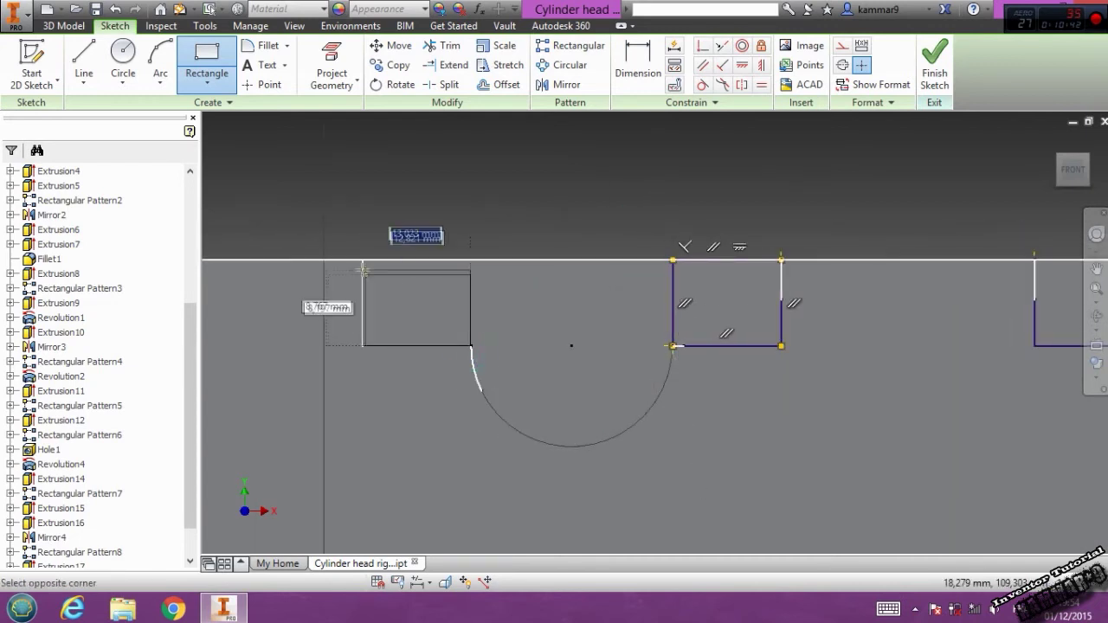
{"action": "left_click", "coordinate": [363, 260]}
{"action": "key", "text": "Escape"}
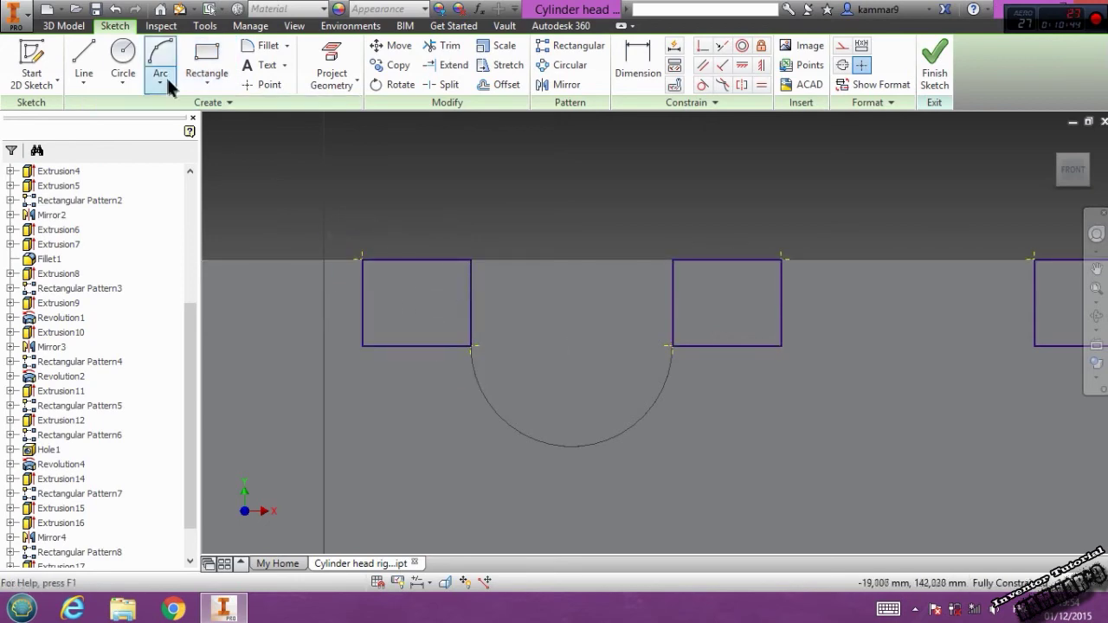
{"action": "left_click", "coordinate": [63, 25]}
{"action": "left_click", "coordinate": [83, 68]}
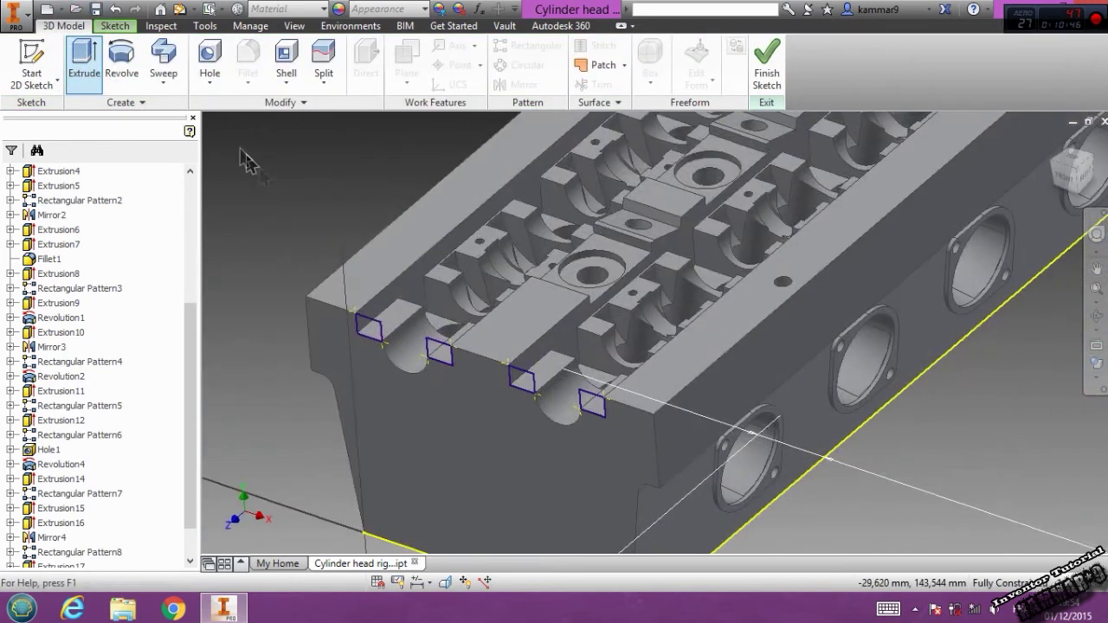
Extrude the four notch rectangles 10 mm, flipped back into the head
{"action": "scroll", "coordinate": [673, 368], "scroll_direction": "up", "scroll_amount": 3}
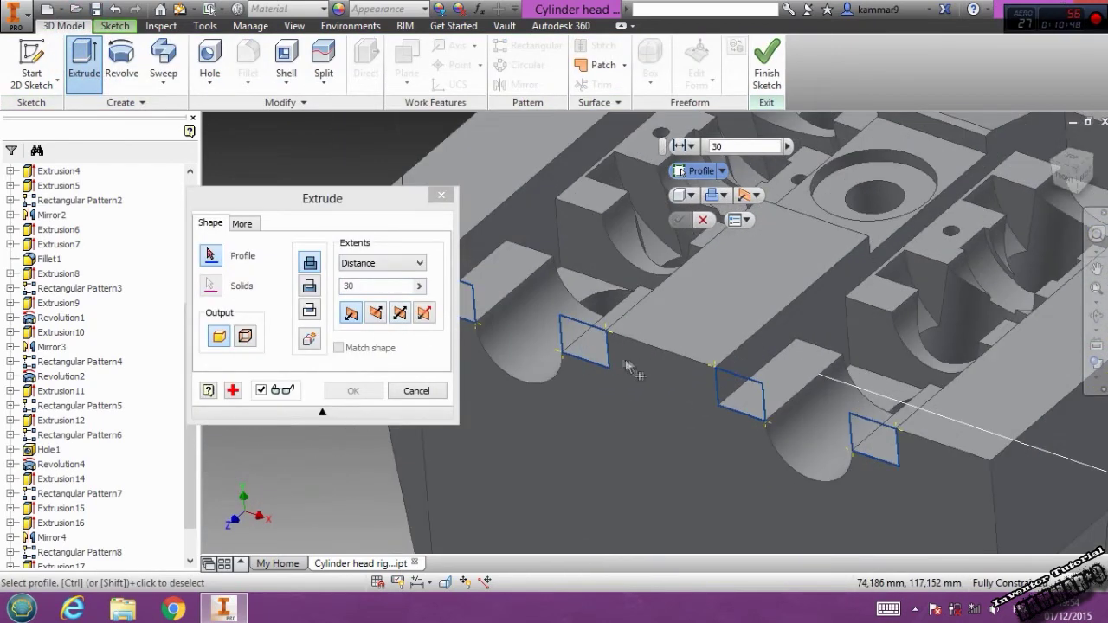
{"action": "type", "text": "10"}
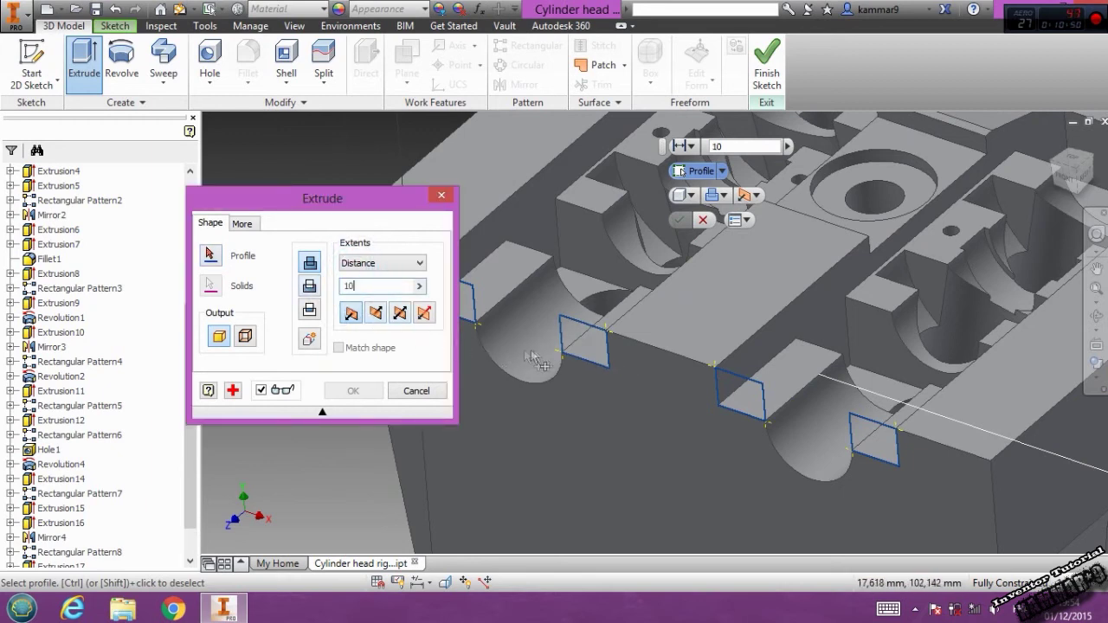
{"action": "left_click", "coordinate": [579, 342]}
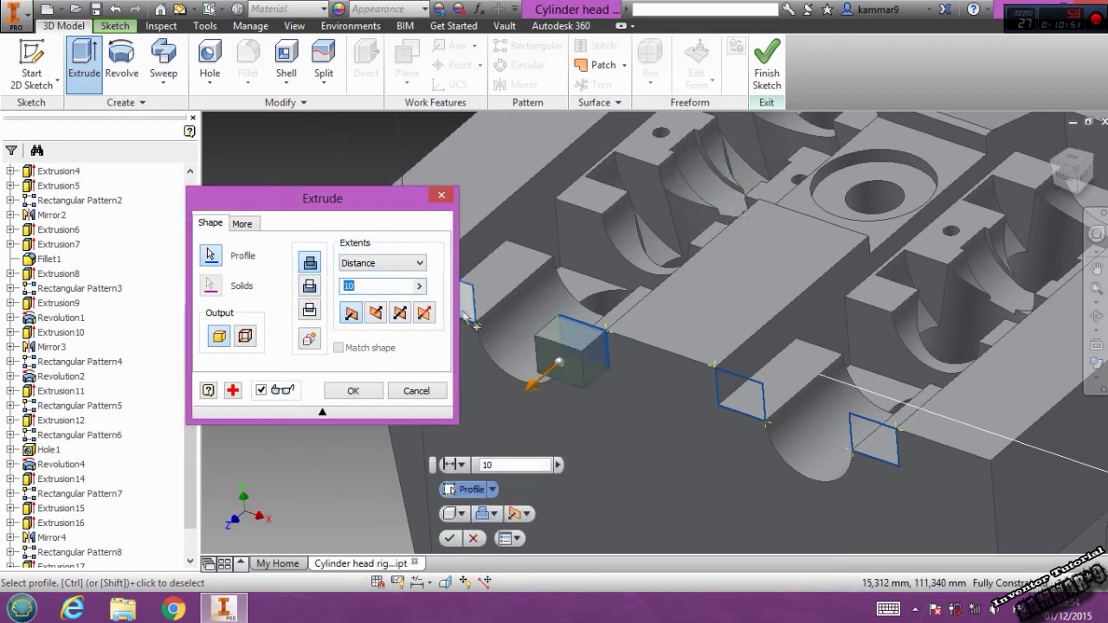
{"action": "left_click", "coordinate": [740, 399]}
{"action": "left_click", "coordinate": [874, 441]}
{"action": "mouse_move", "coordinate": [852, 473]}
{"action": "middle_mouse_down"}
{"action": "mouse_move", "coordinate": [807, 425]}
{"action": "mouse_move", "coordinate": [877, 421]}
{"action": "middle_mouse_up"}
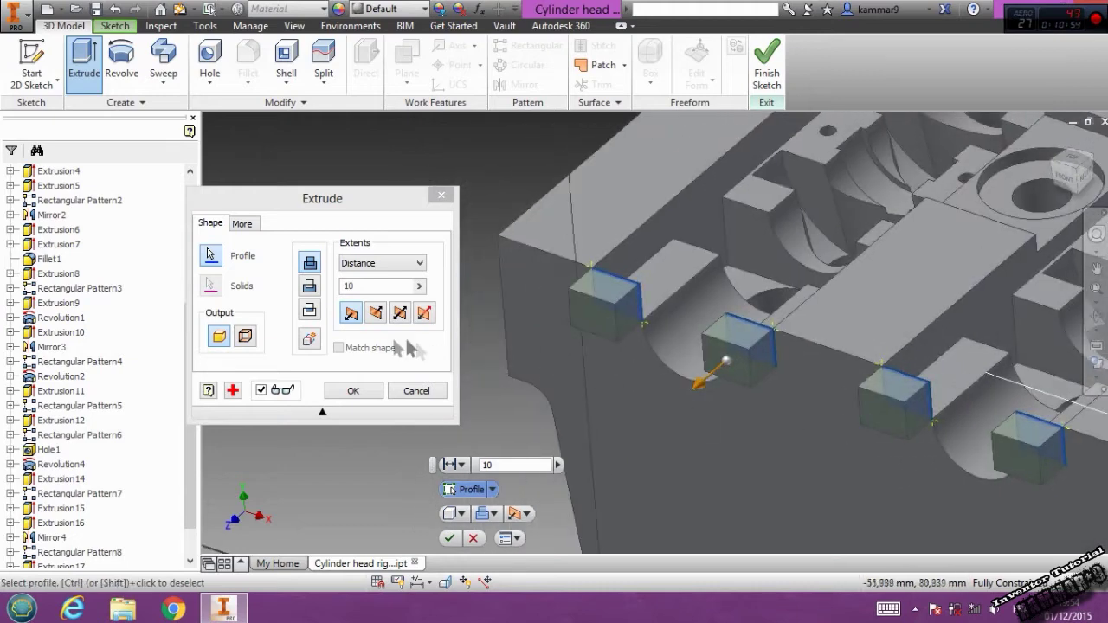
{"action": "left_click", "coordinate": [370, 313]}
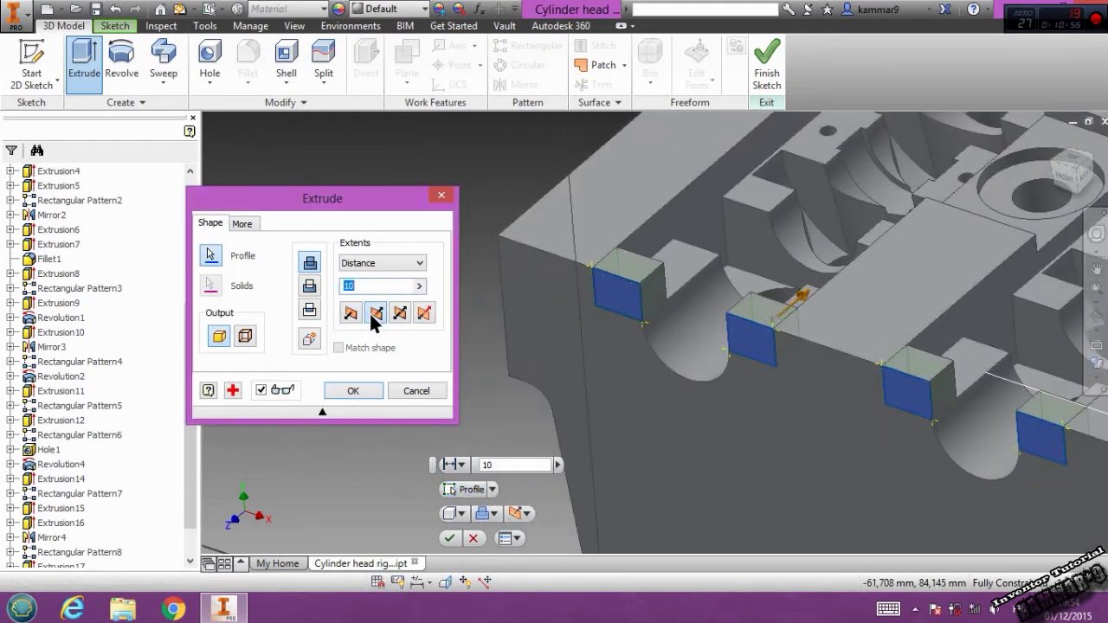
{"action": "left_click", "coordinate": [351, 390]}
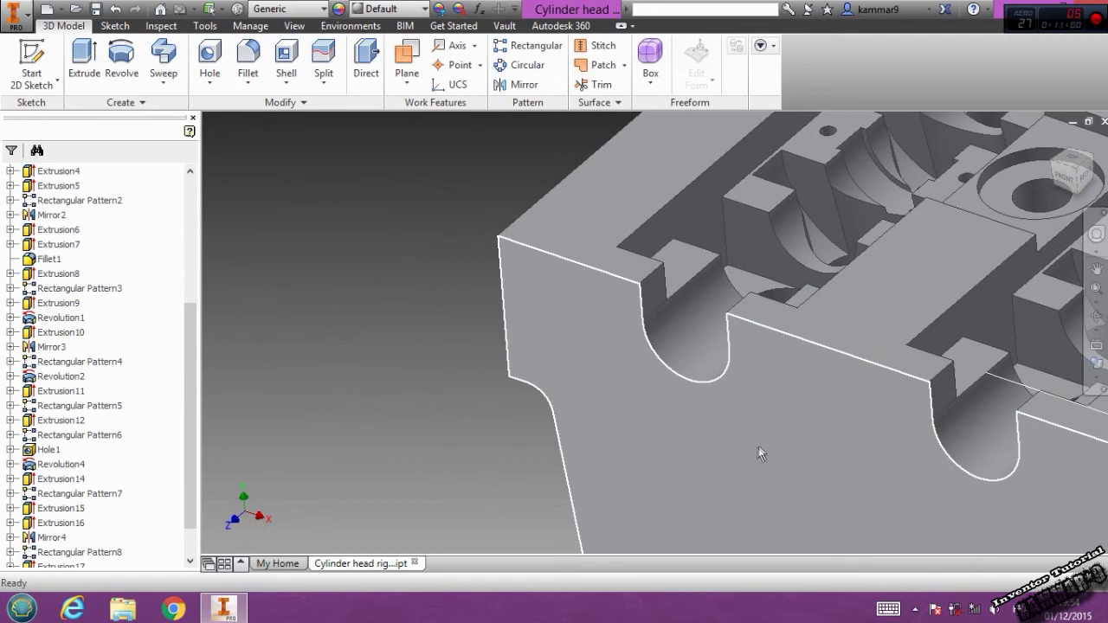
{"action": "mouse_move", "coordinate": [759, 454]}
{"action": "middle_mouse_down"}
{"action": "mouse_move", "coordinate": [636, 445]}
{"action": "mouse_move", "coordinate": [498, 386]}
{"action": "middle_mouse_up"}
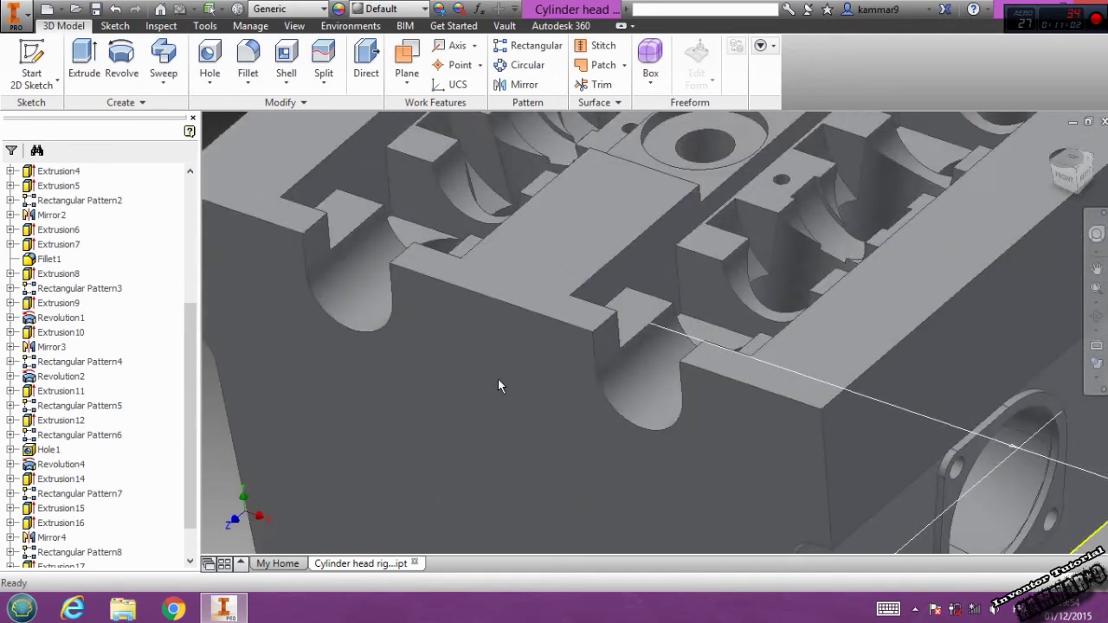
{"action": "scroll", "coordinate": [497, 386], "scroll_direction": "up", "scroll_amount": 4}
{"action": "scroll", "coordinate": [546, 393], "scroll_direction": "down", "scroll_amount": 2}
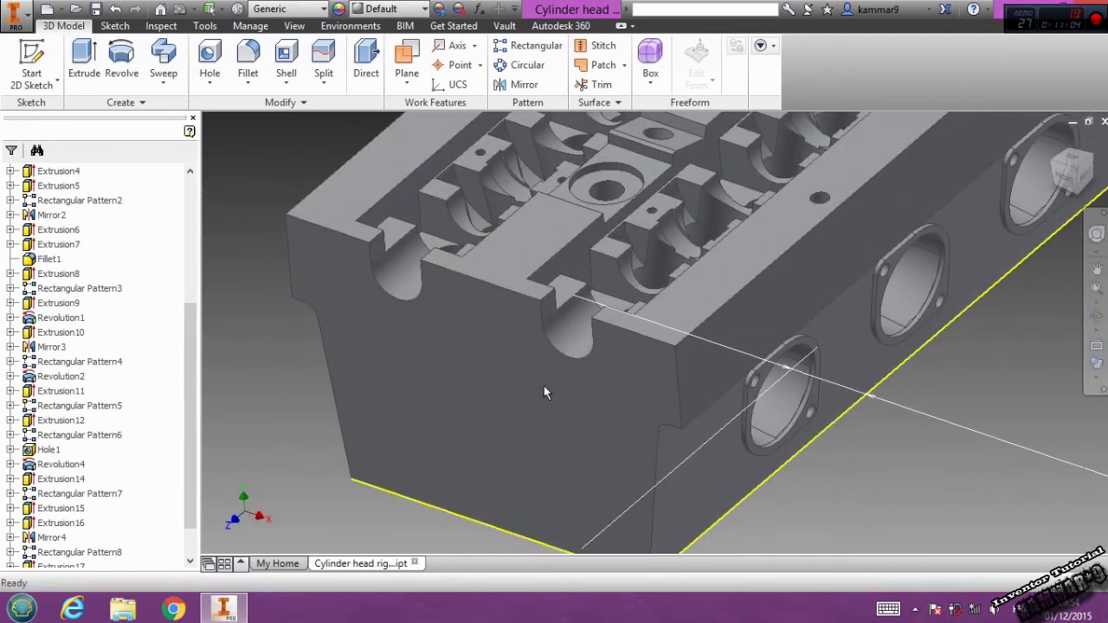